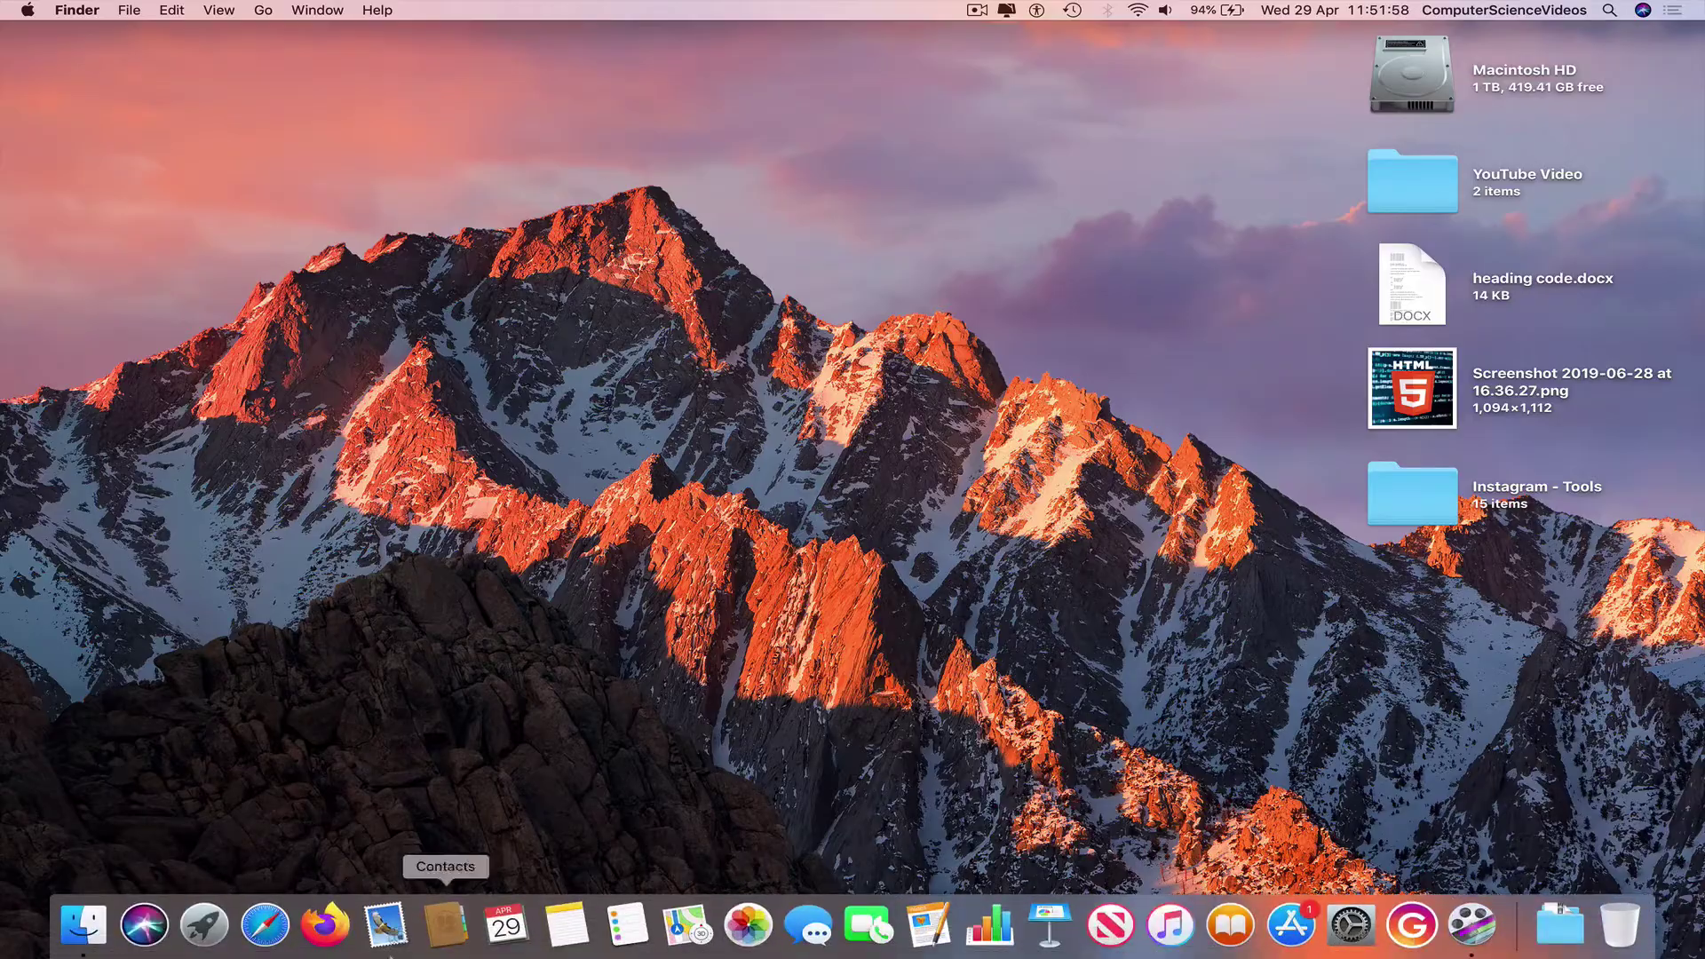
# - In Safari, show YouTube Studio's Content list sorted by date, oldest 2018 videos first
pyautogui.click(272, 949)
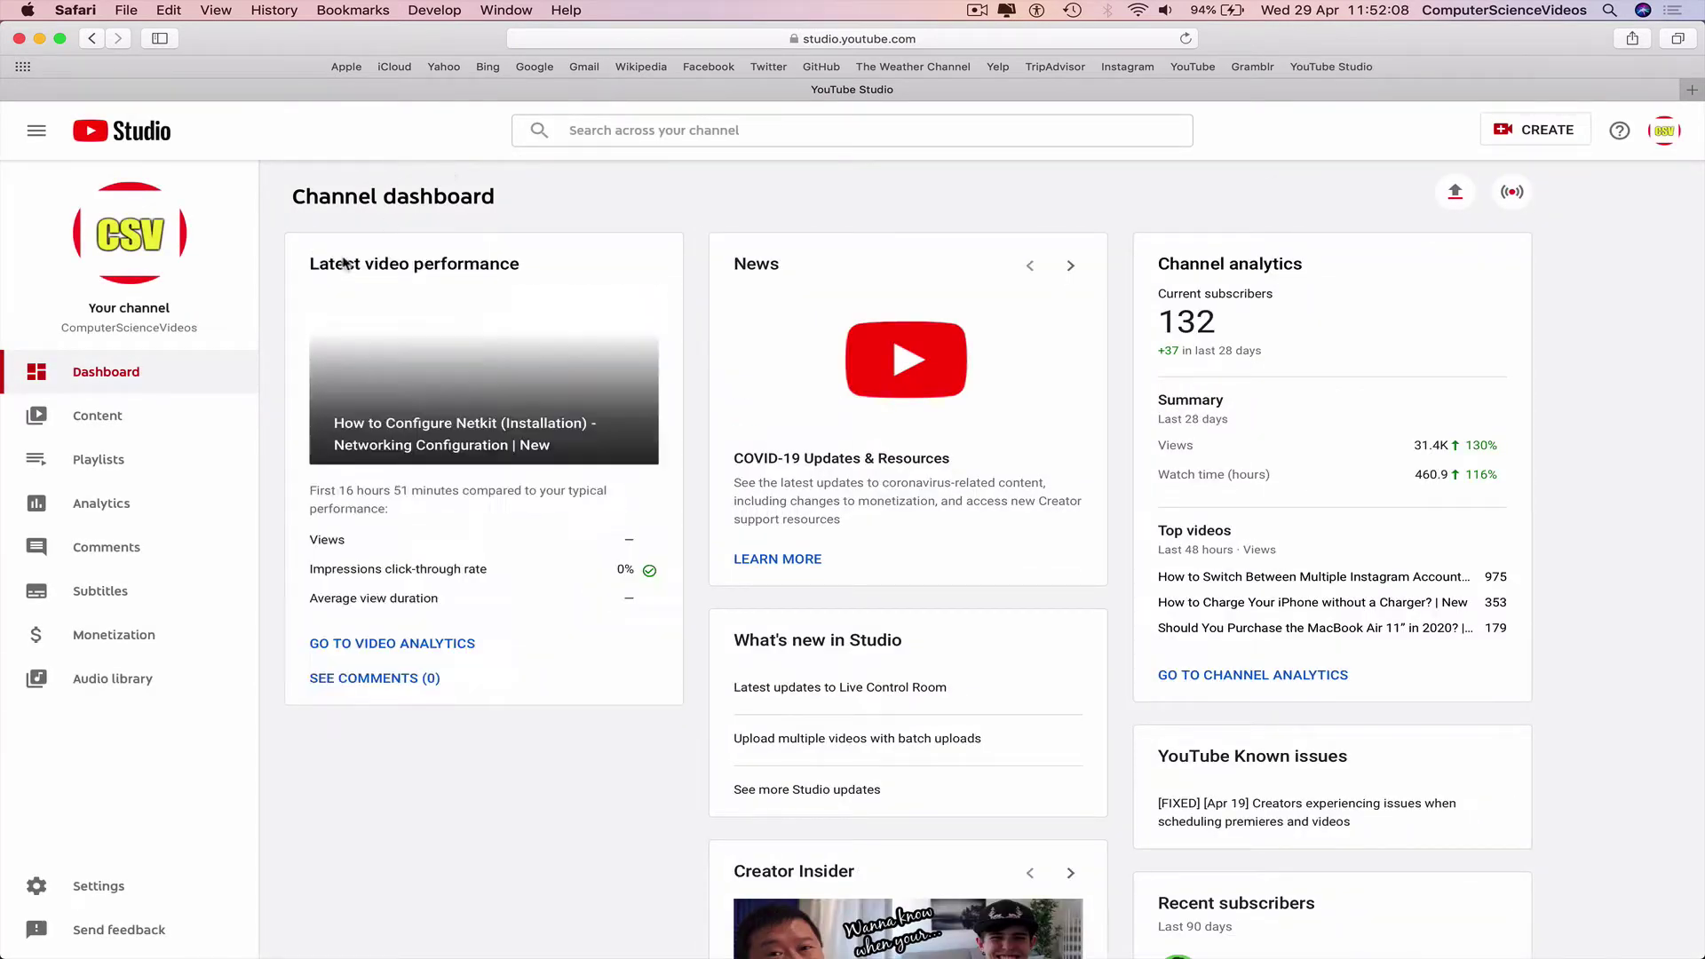
pyautogui.click(139, 414)
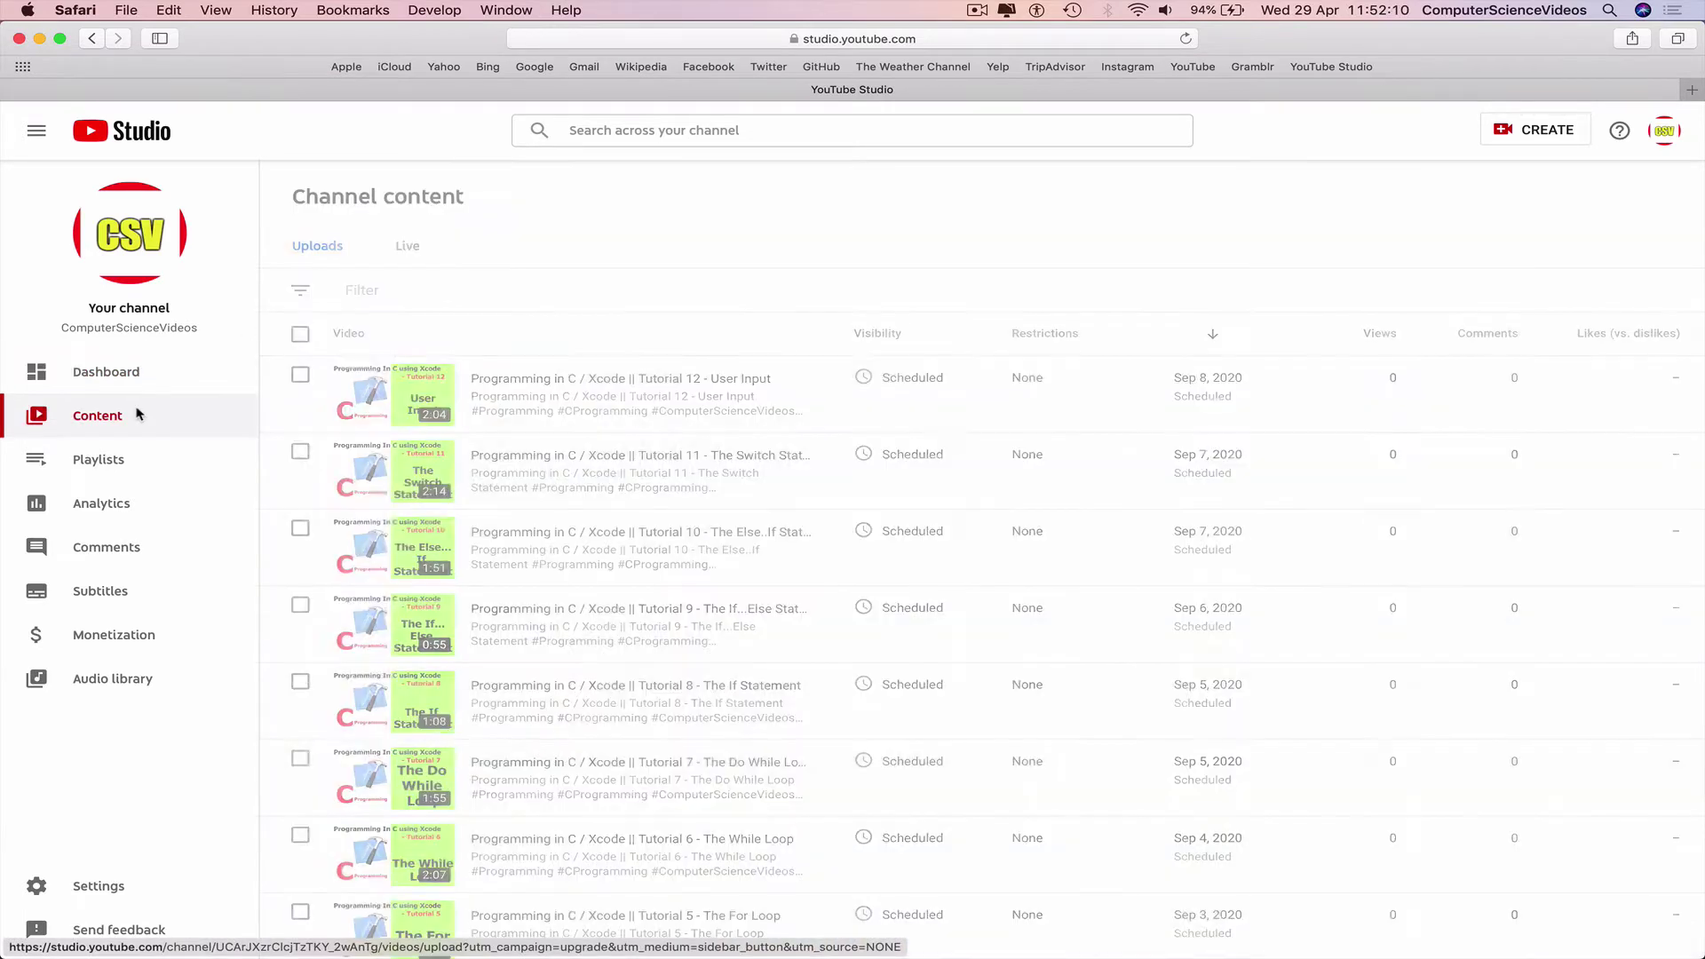
pyautogui.click(1190, 338)
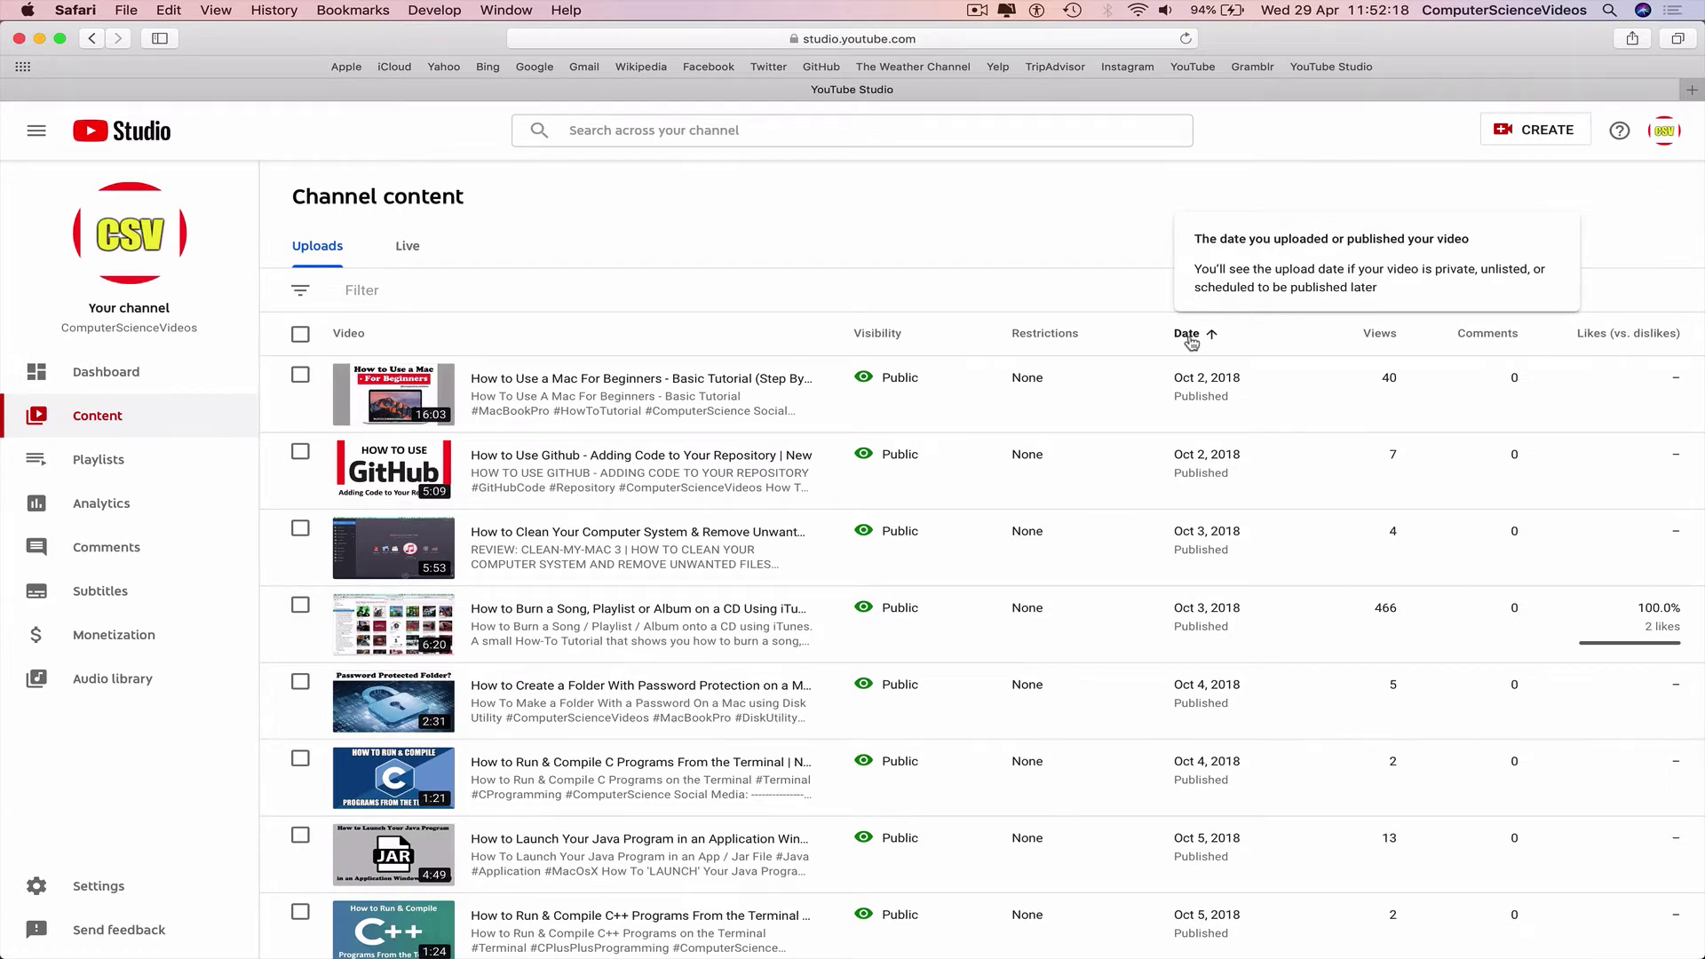
# - Minimise Safari, then open the YouTube Video folder and enlarge its window
pyautogui.click(40, 39)
pyautogui.doubleClick(1431, 174)
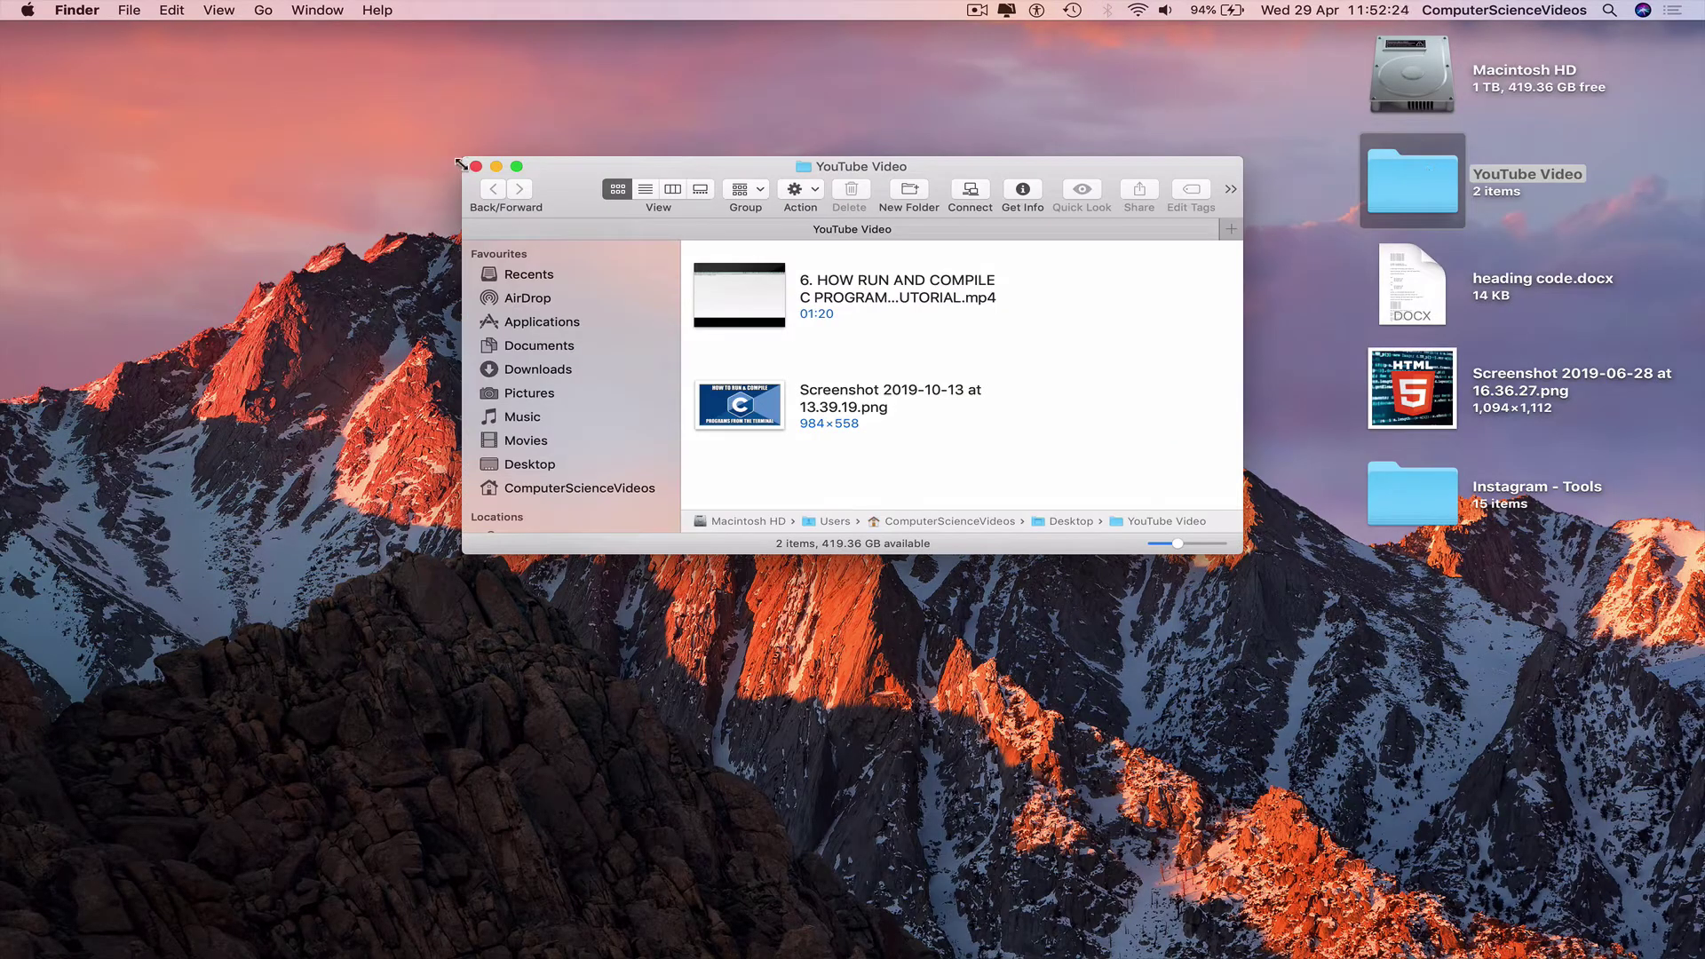
pyautogui.moveTo(462, 159); pyautogui.dragTo(7, 31)
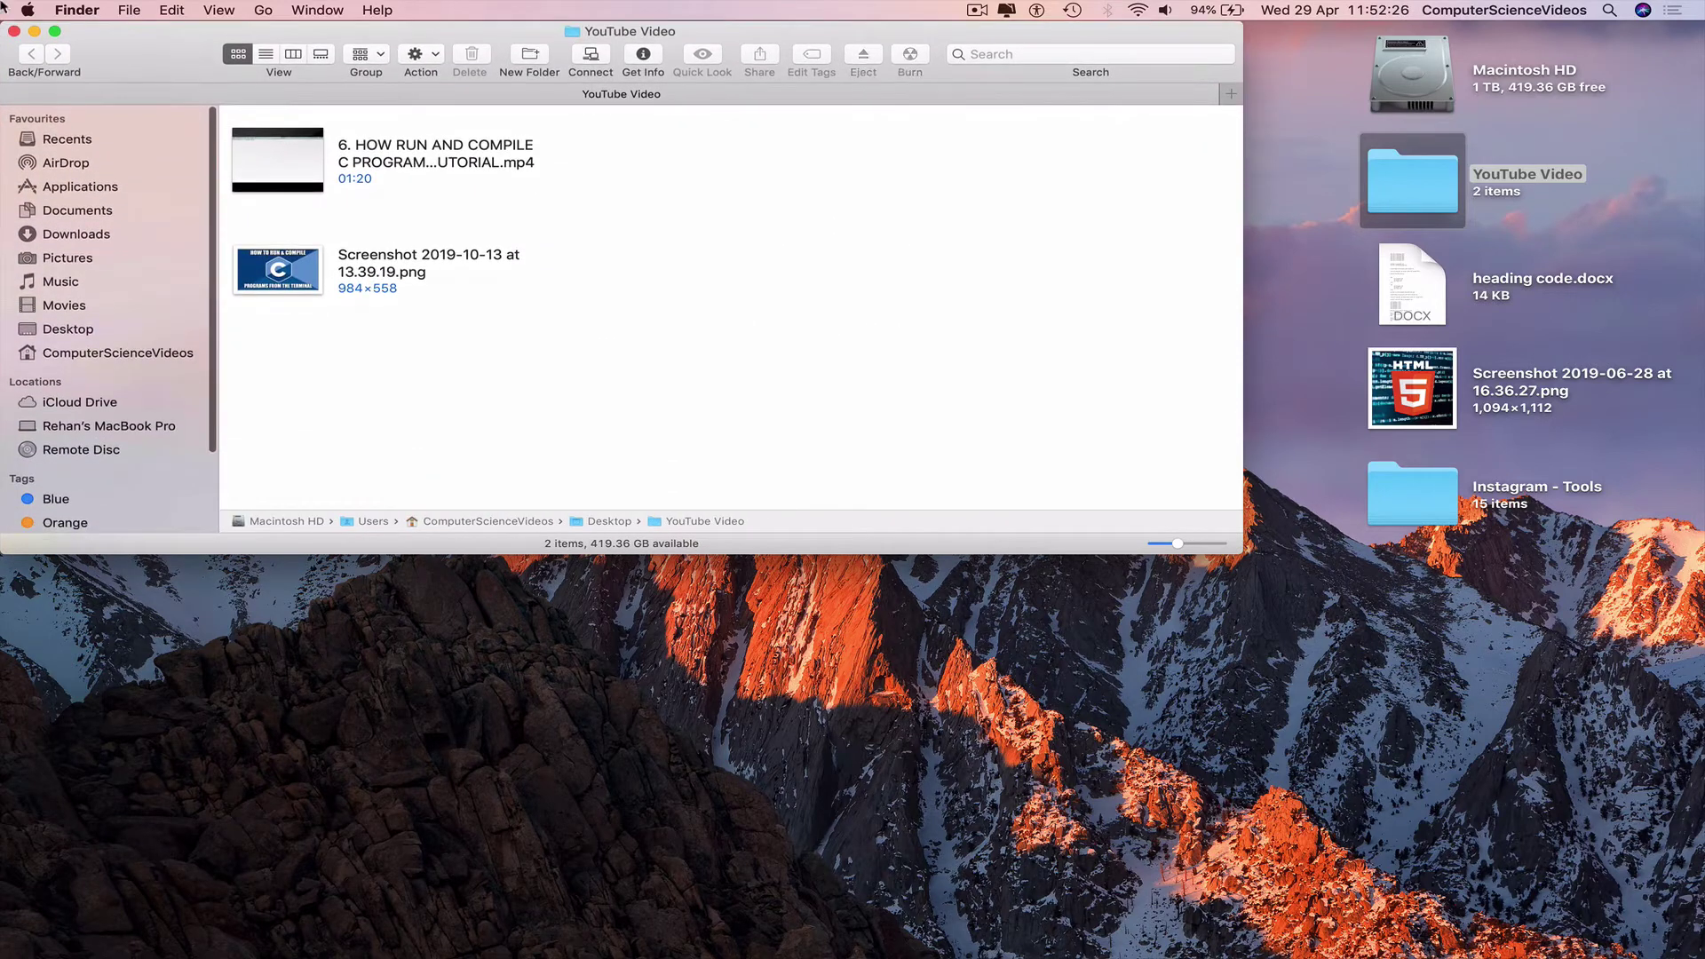
pyautogui.moveTo(1242, 554); pyautogui.dragTo(1347, 956)
pyautogui.click(1017, 465)
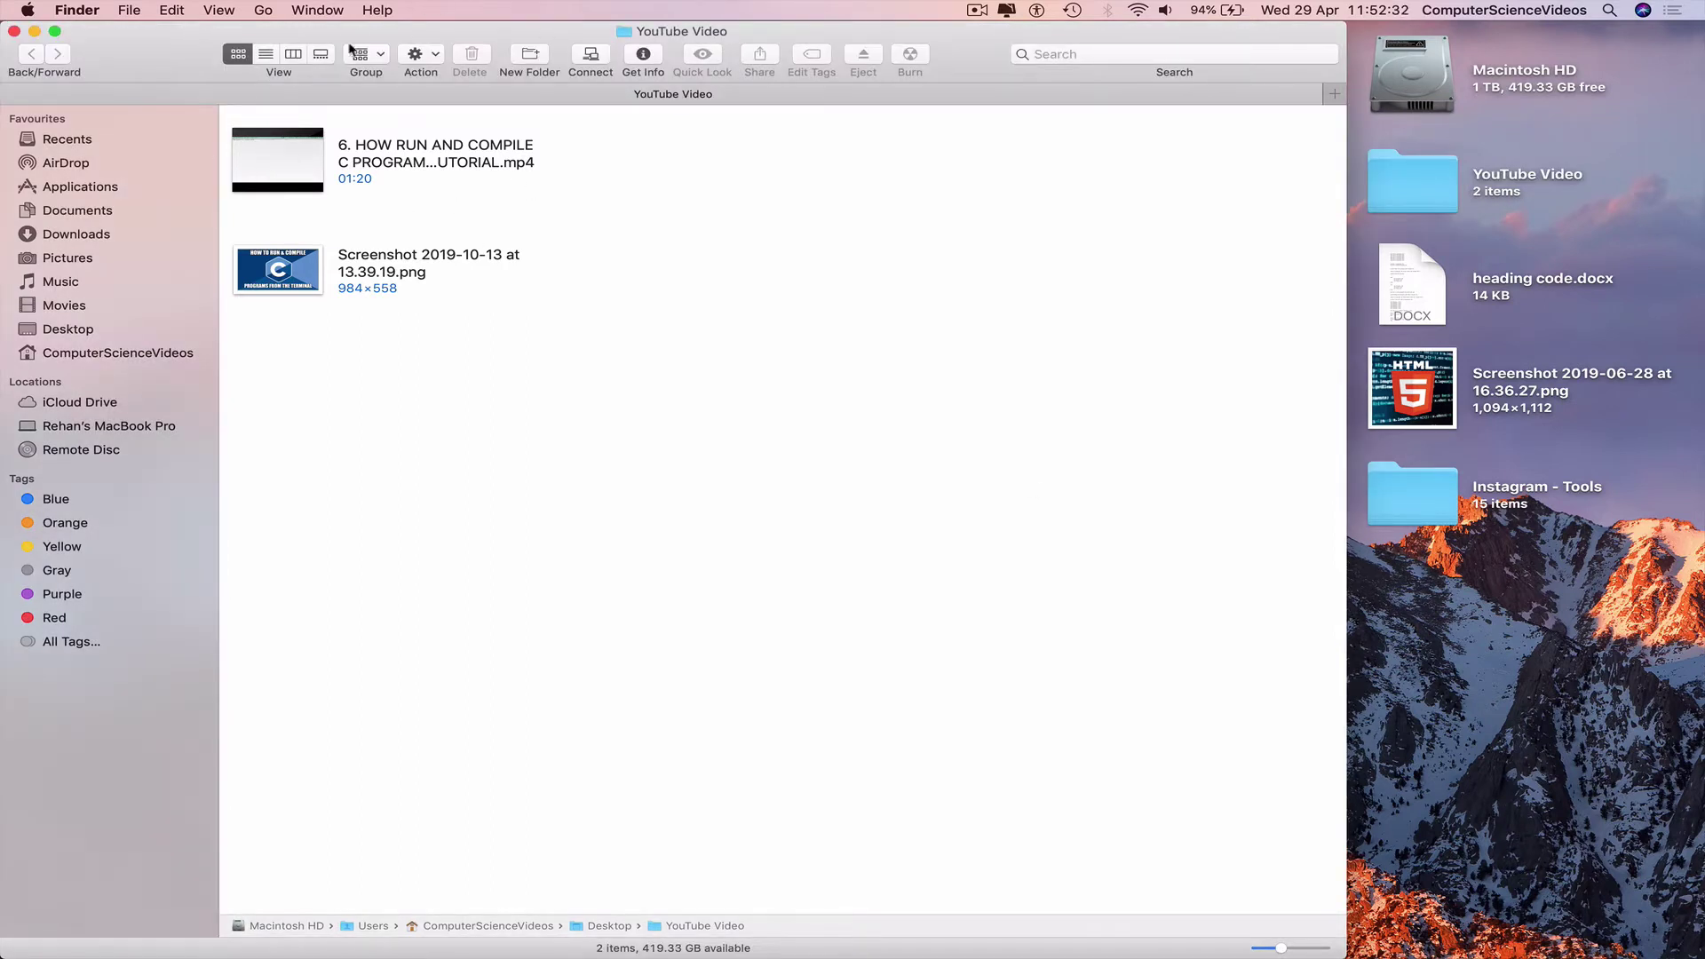
# - Select the C-programs video, toggle list and icon views, then minimise the folder window
pyautogui.click(430, 152)
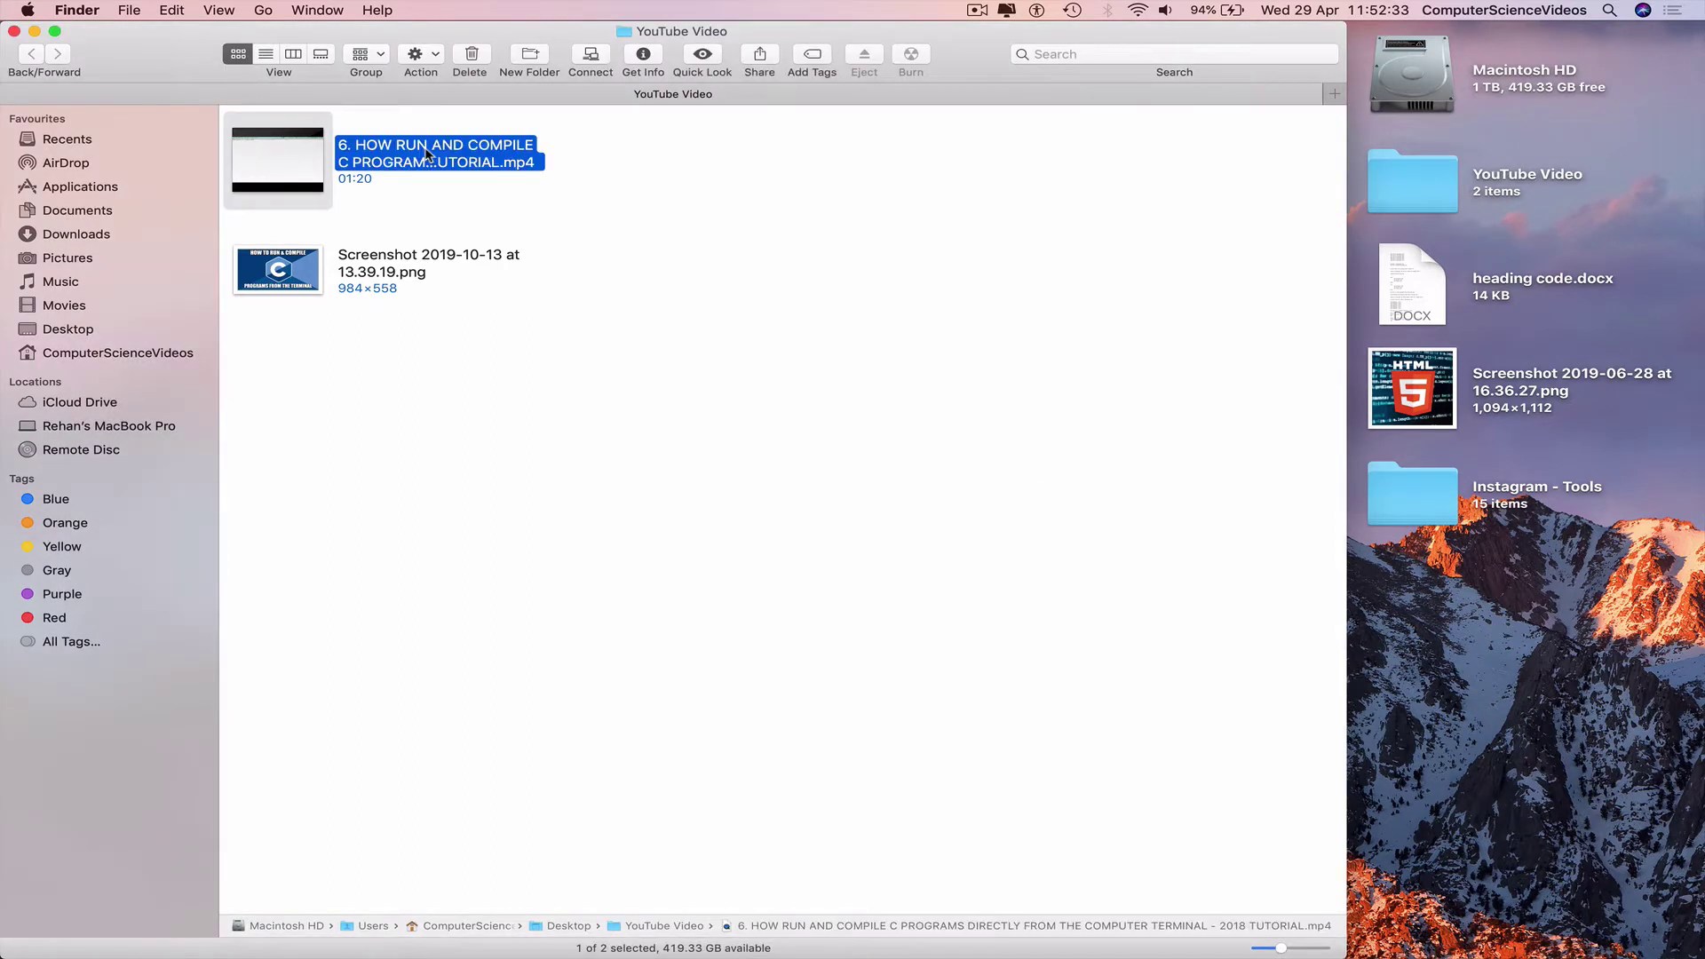
pyautogui.click(266, 54)
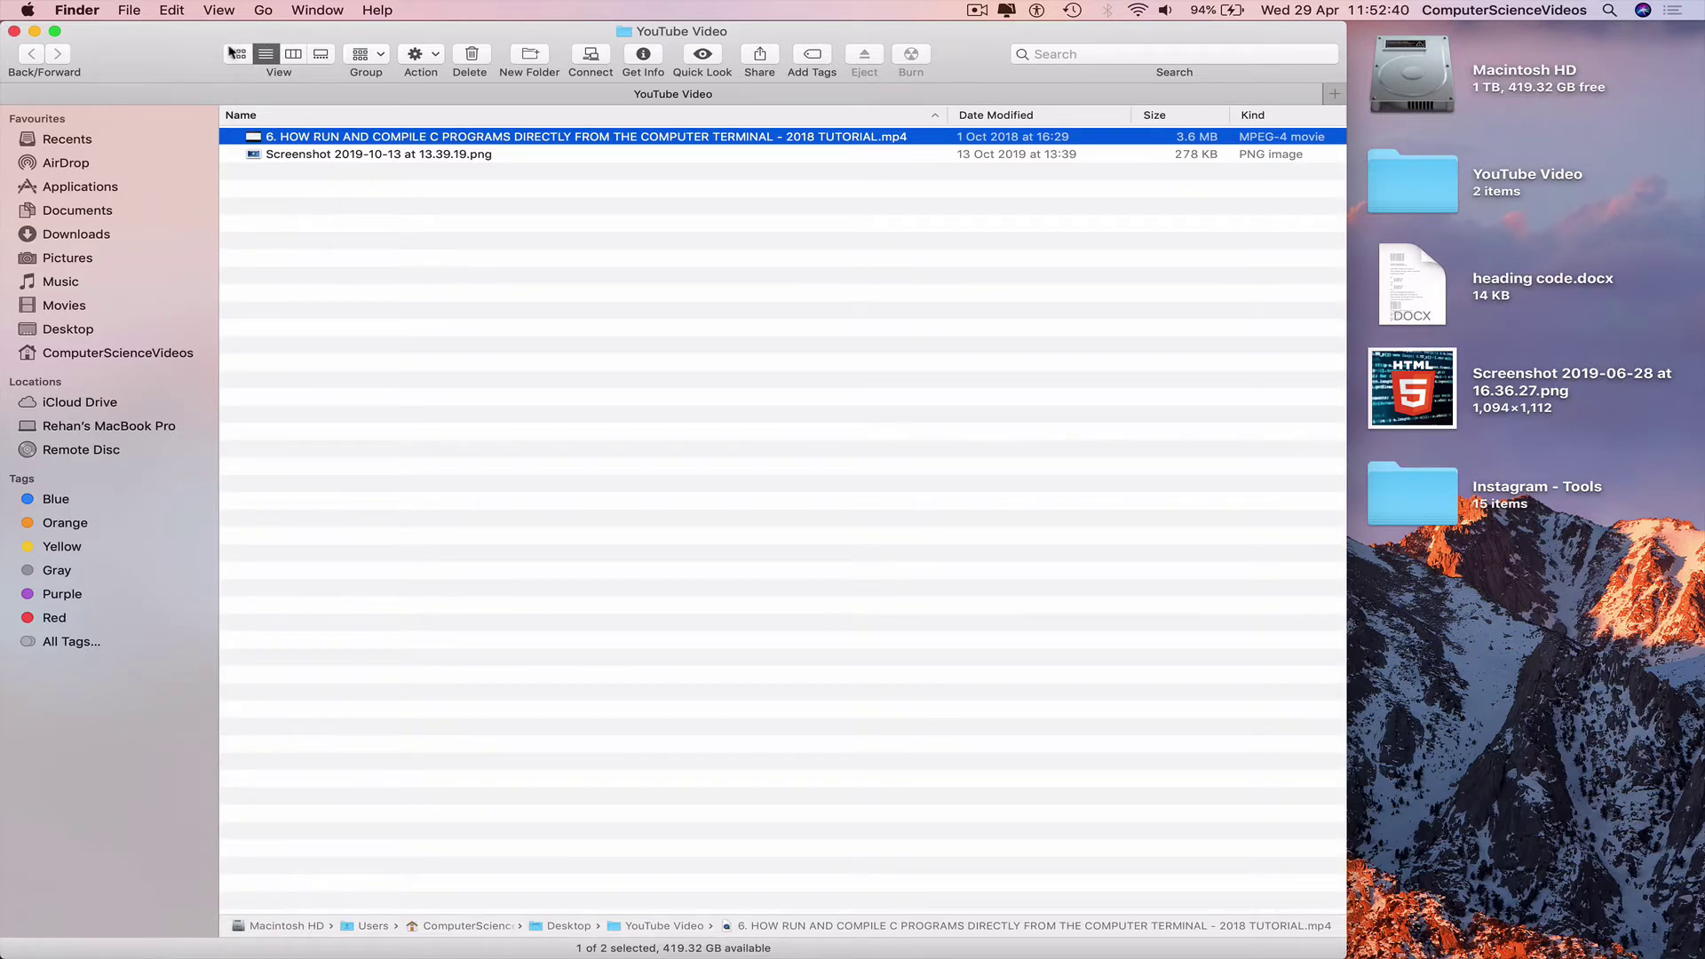
pyautogui.click(234, 59)
pyautogui.click(615, 457)
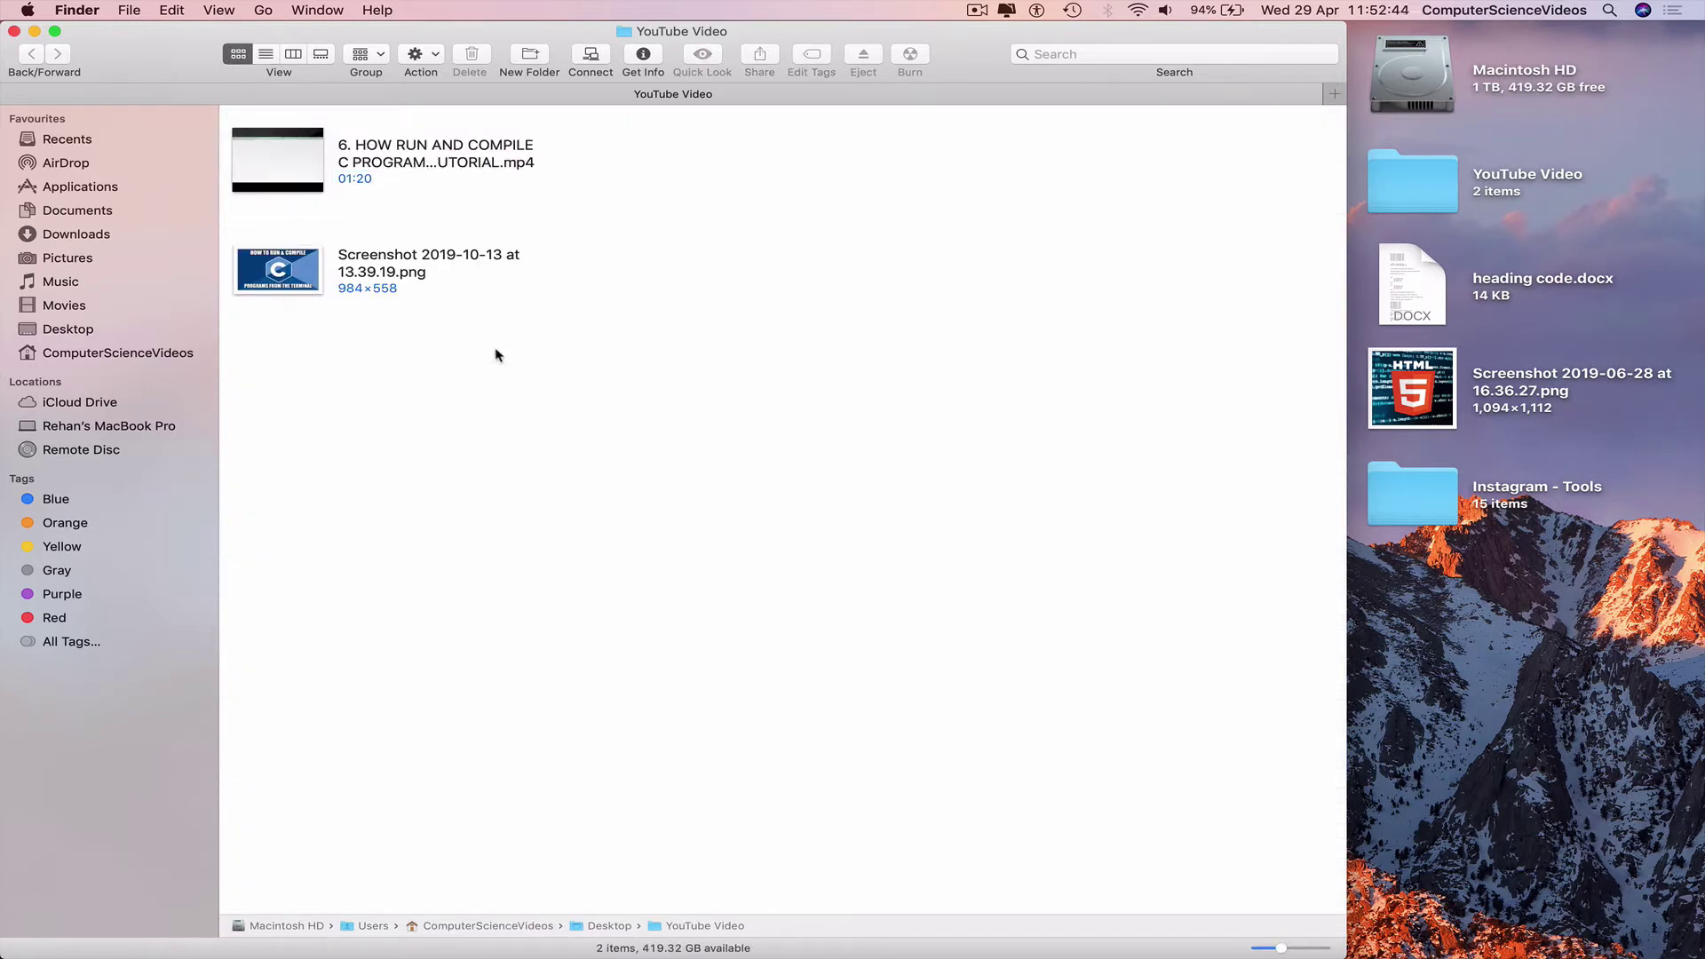
pyautogui.click(34, 31)
# - Back in Safari, open the Video details page of the C-programs terminal tutorial
pyautogui.moveTo(355, 937)
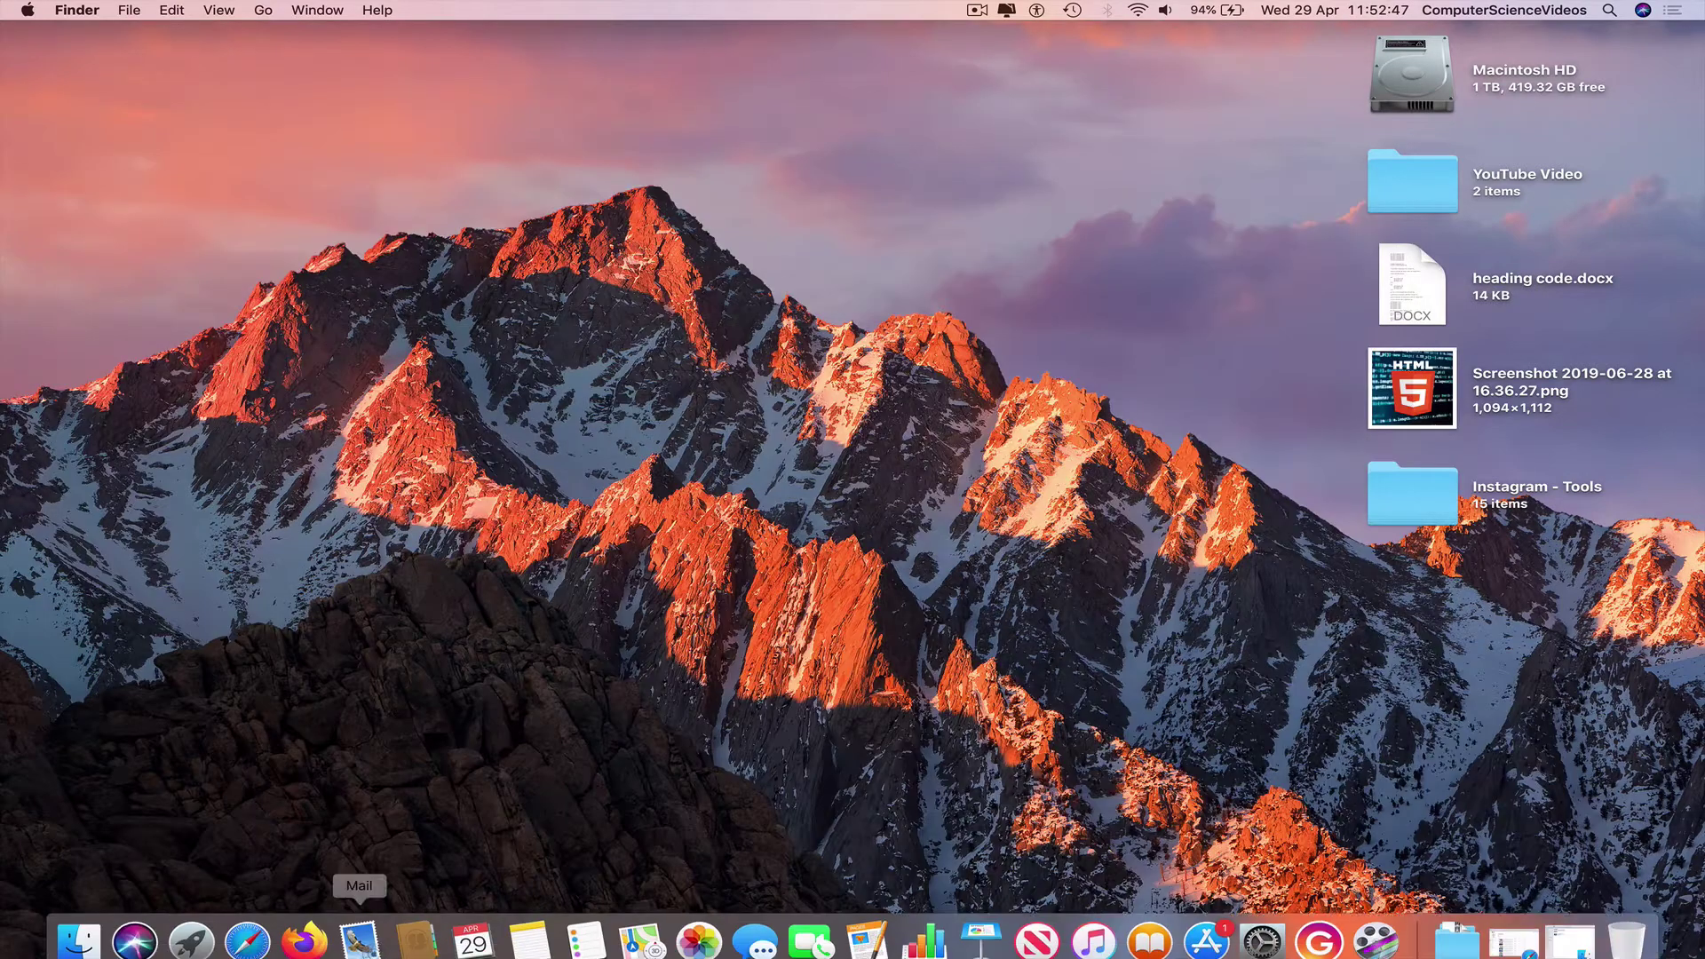
pyautogui.click(262, 937)
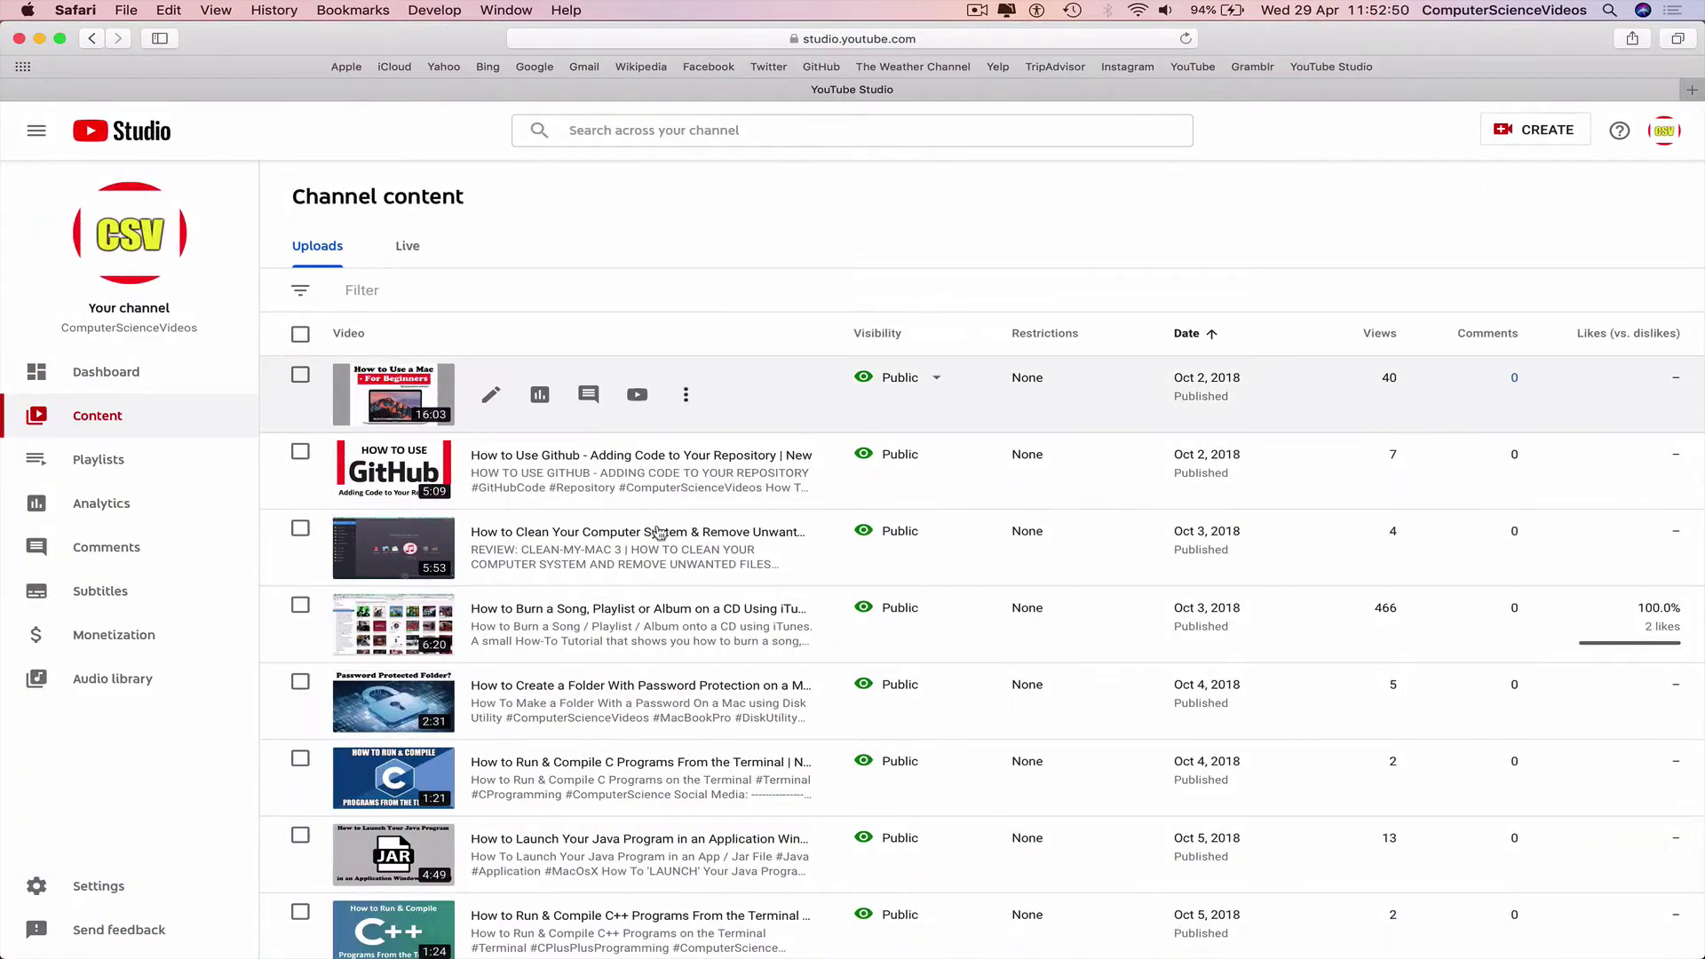
pyautogui.click(493, 779)
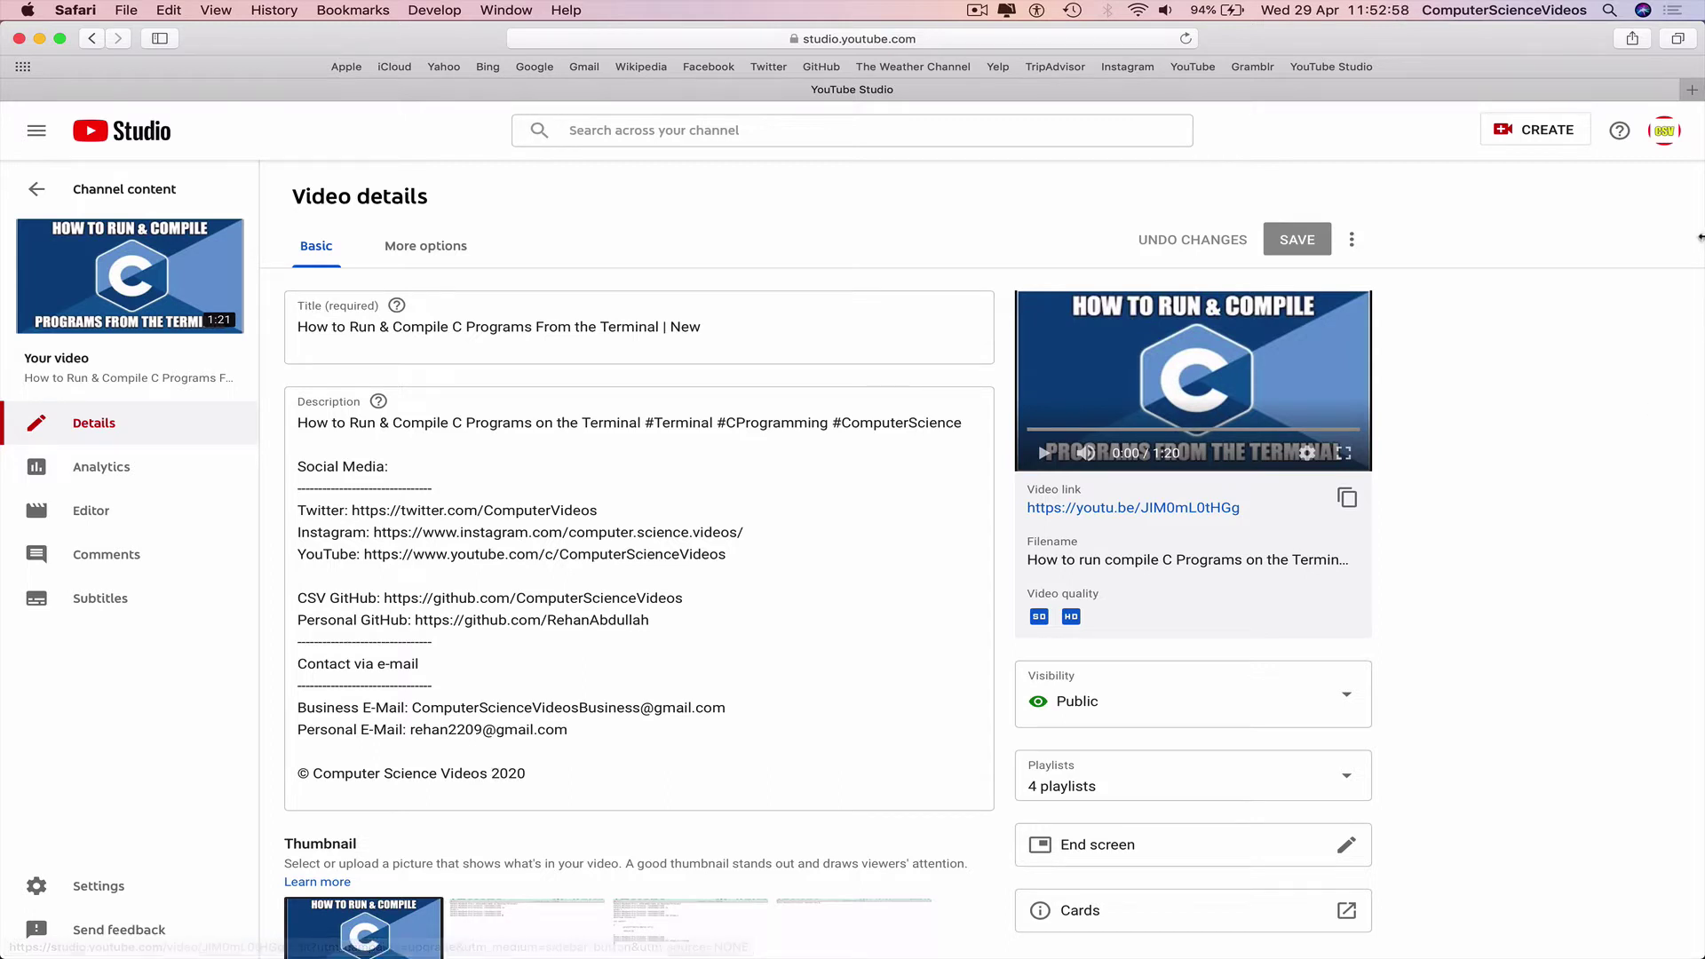
# - In a new tab, go to the Instagram profile's IGTV videos and reload the page
pyautogui.click(1693, 92)
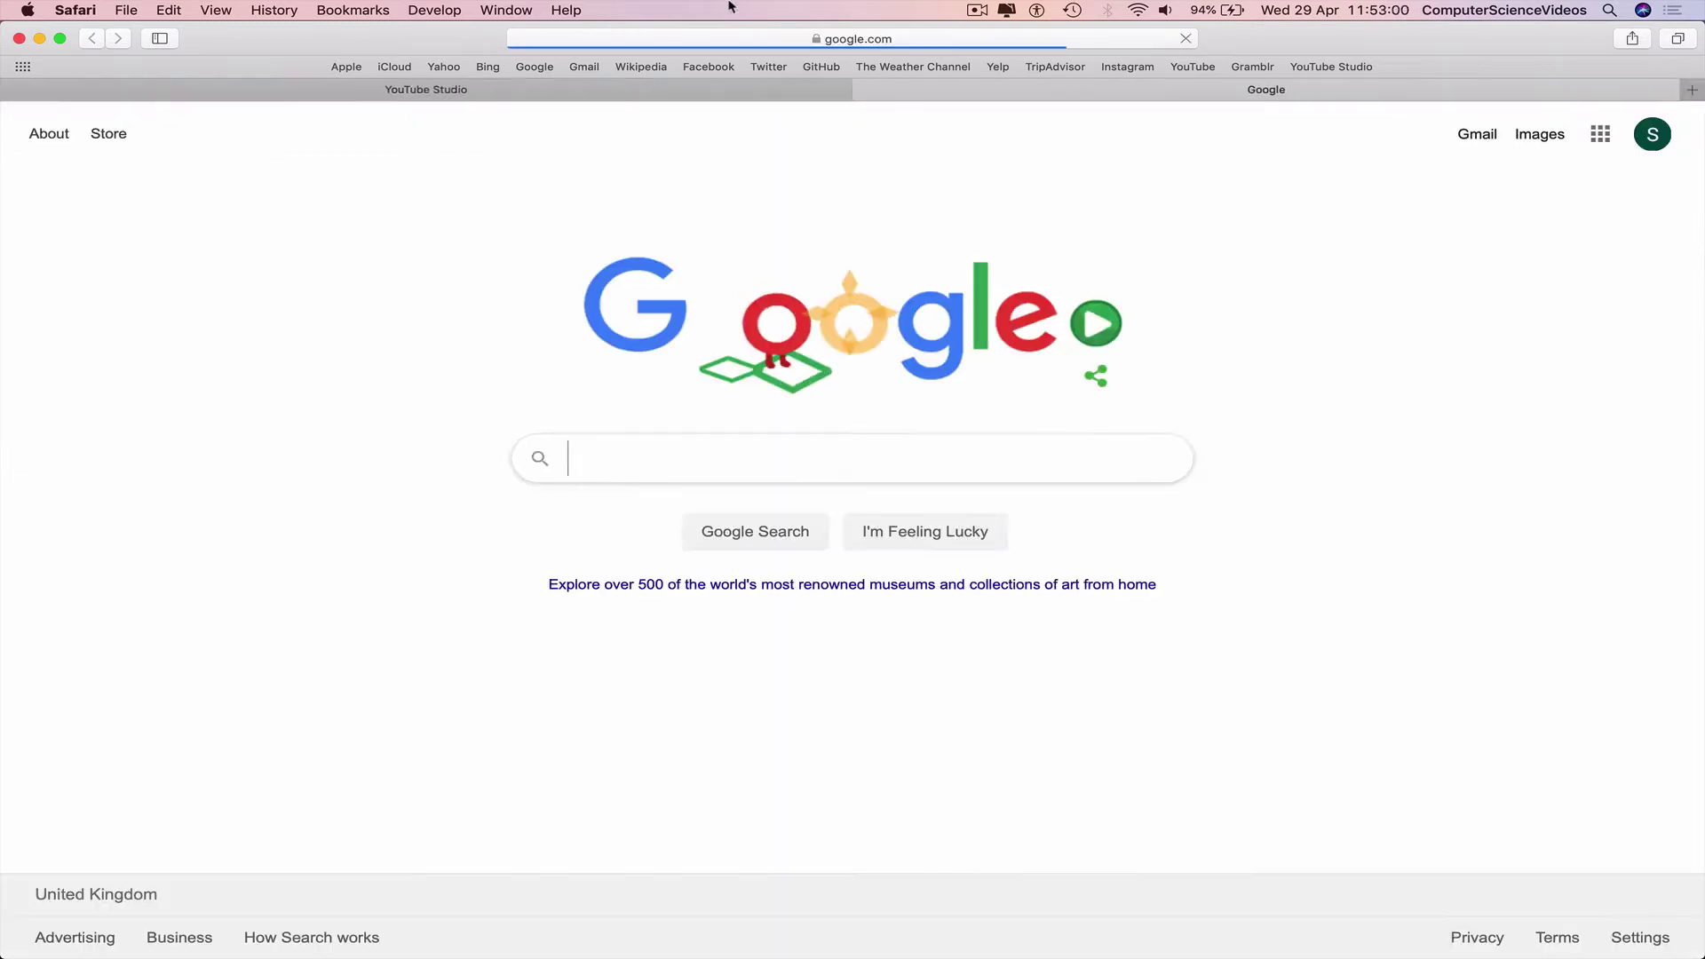
pyautogui.click(1144, 68)
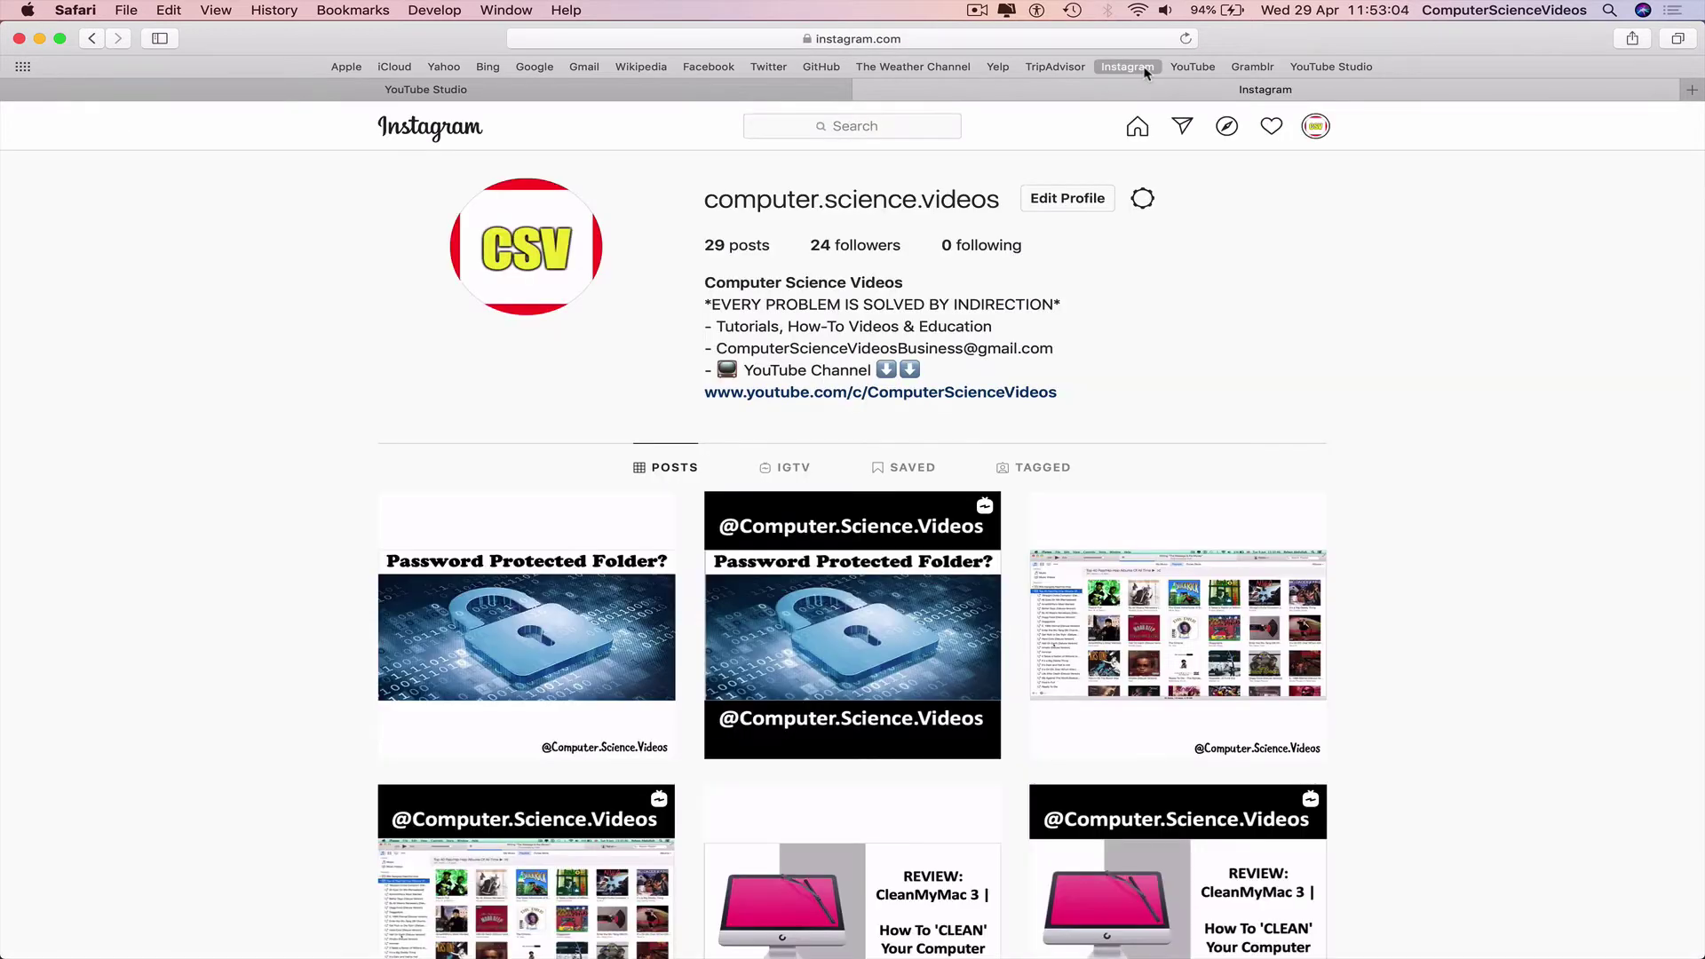
pyautogui.click(786, 471)
pyautogui.press('super+r')
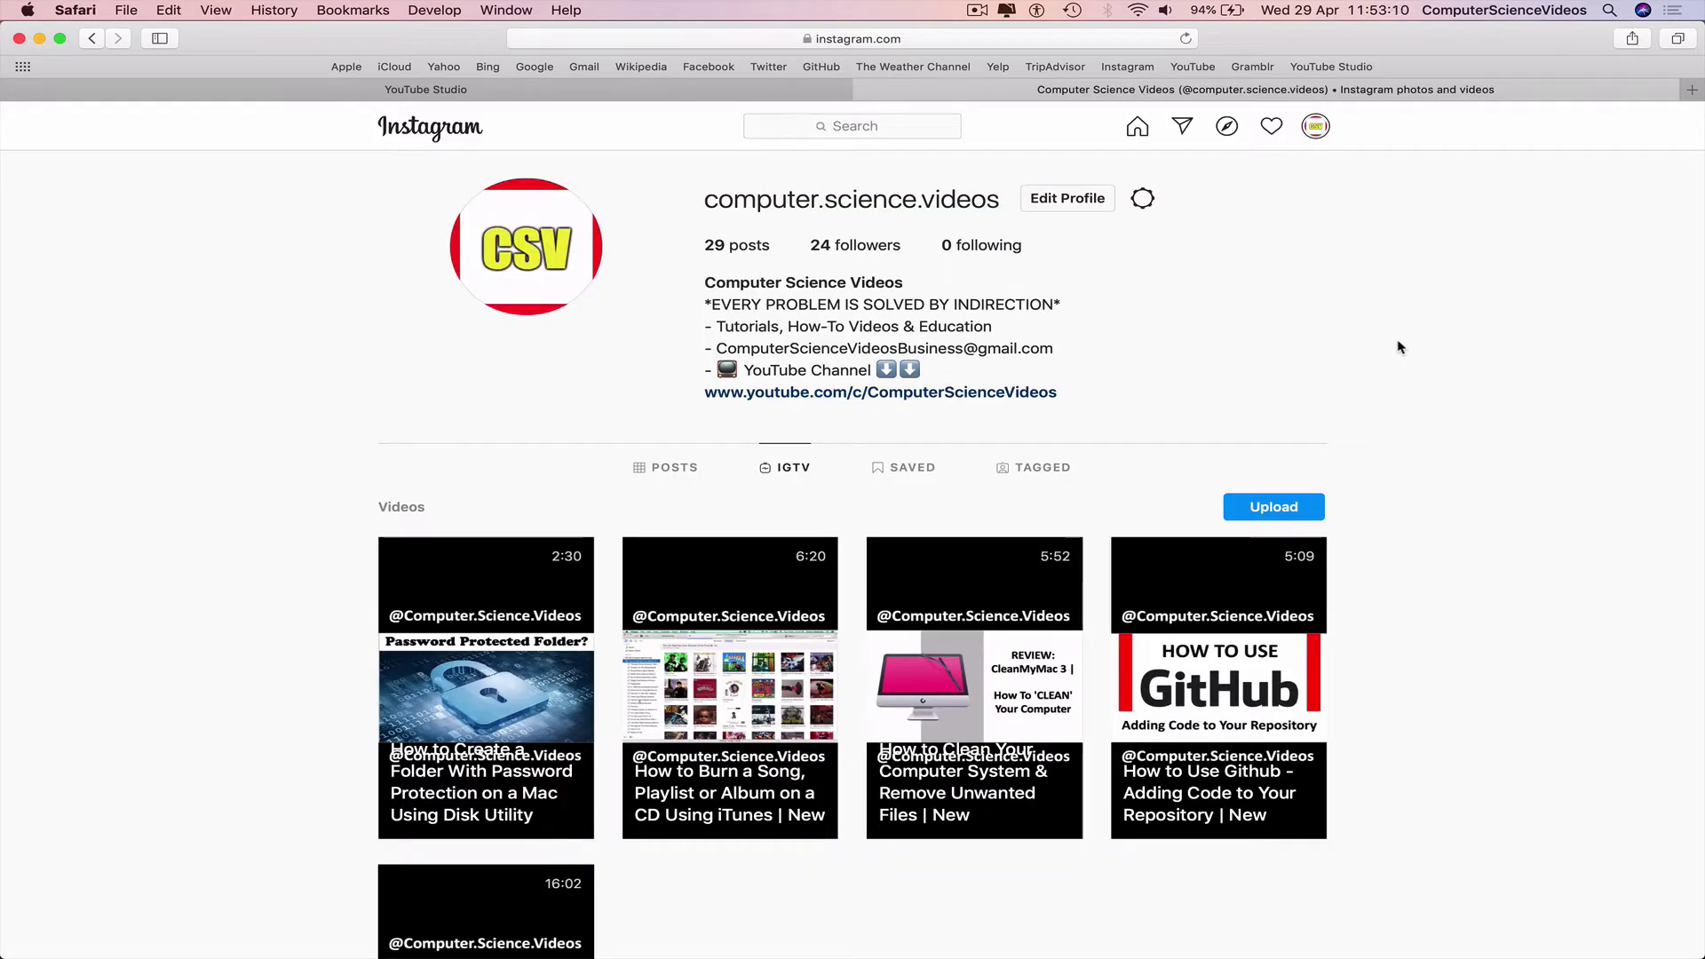
# - Start a new IGTV upload using the C-programs mp4 from the YouTube Video folder
pyautogui.click(1288, 512)
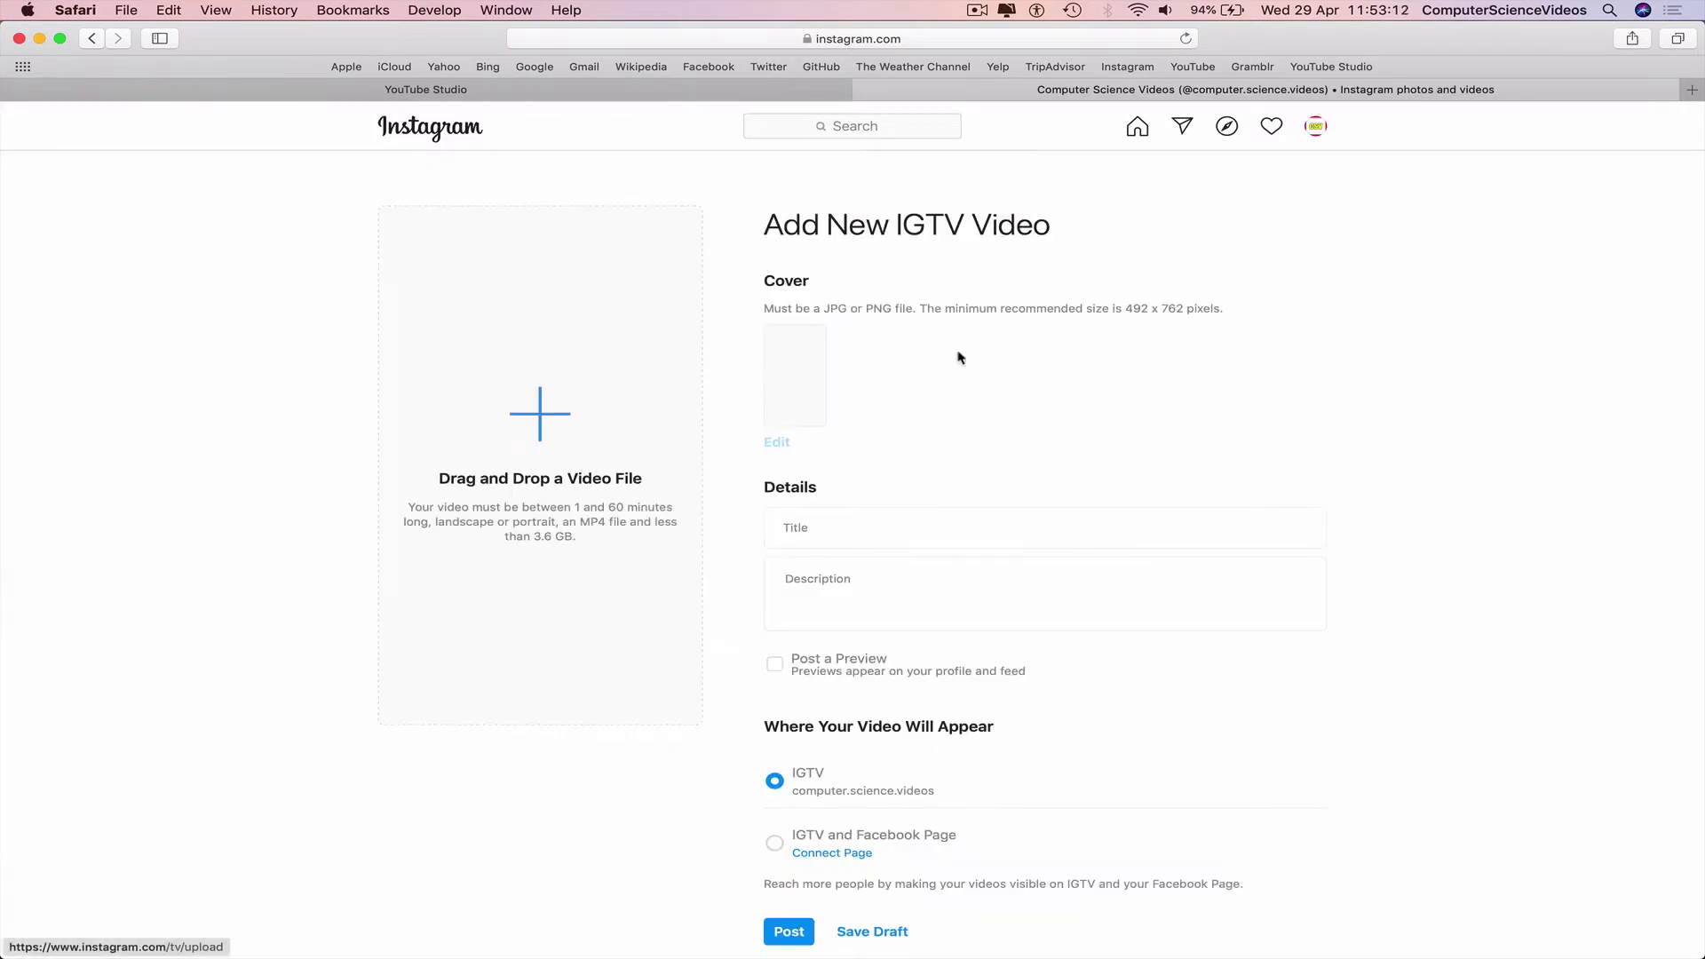
pyautogui.click(548, 397)
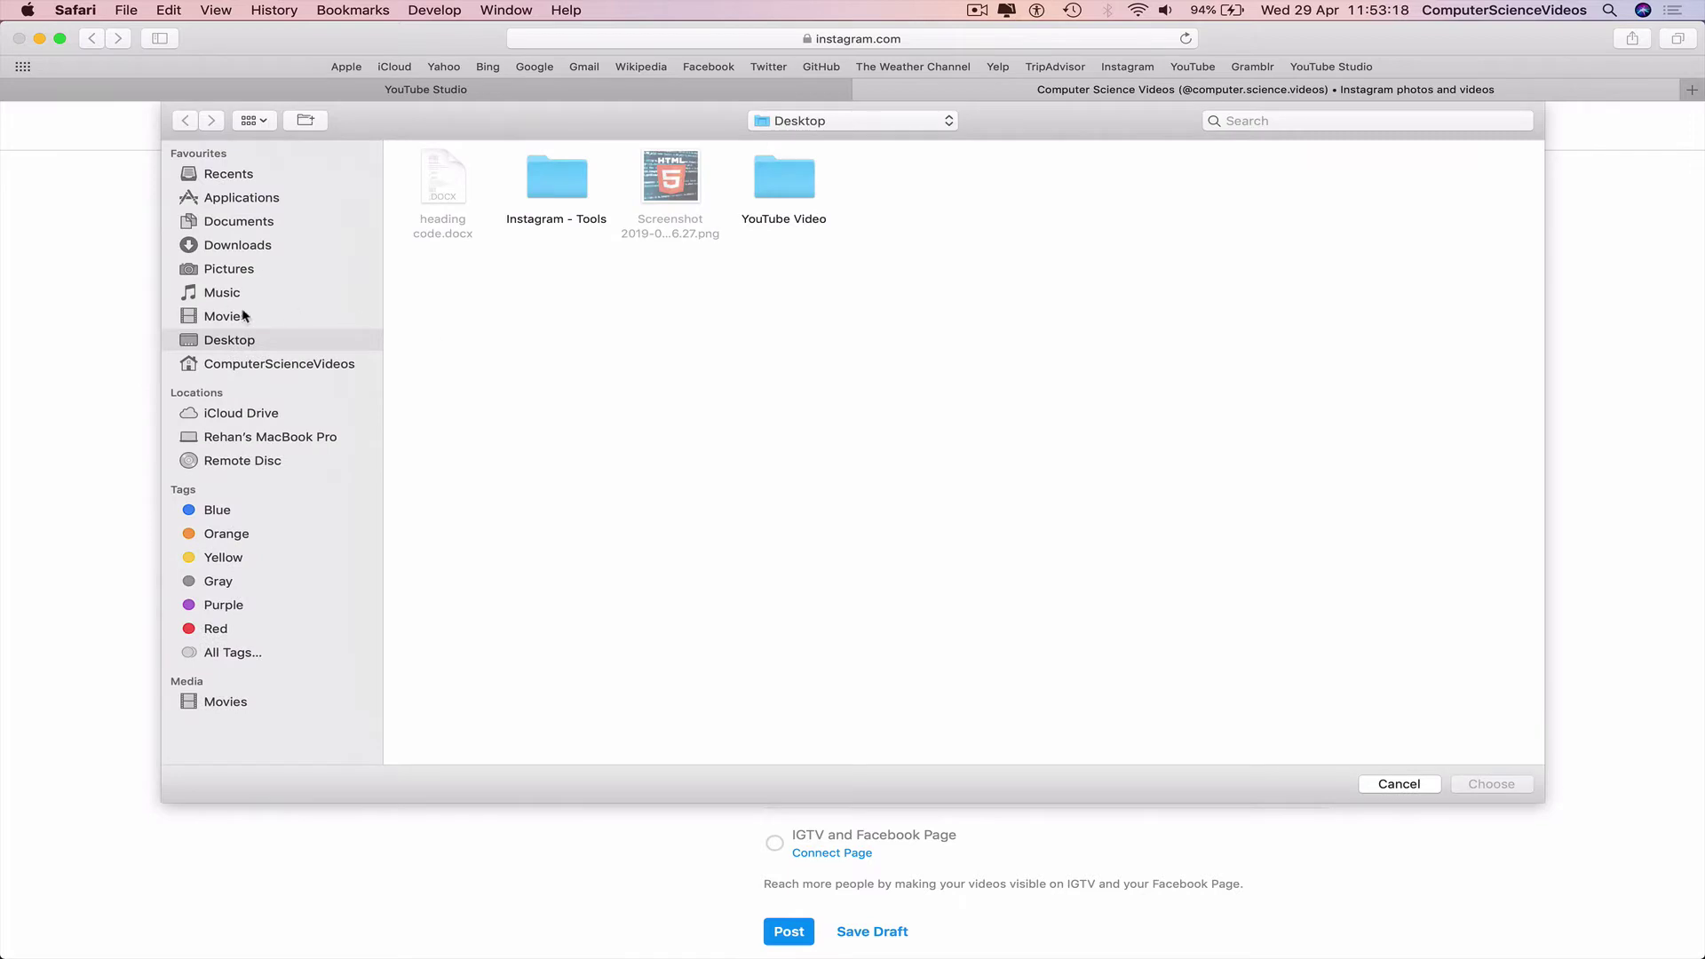
pyautogui.doubleClick(793, 189)
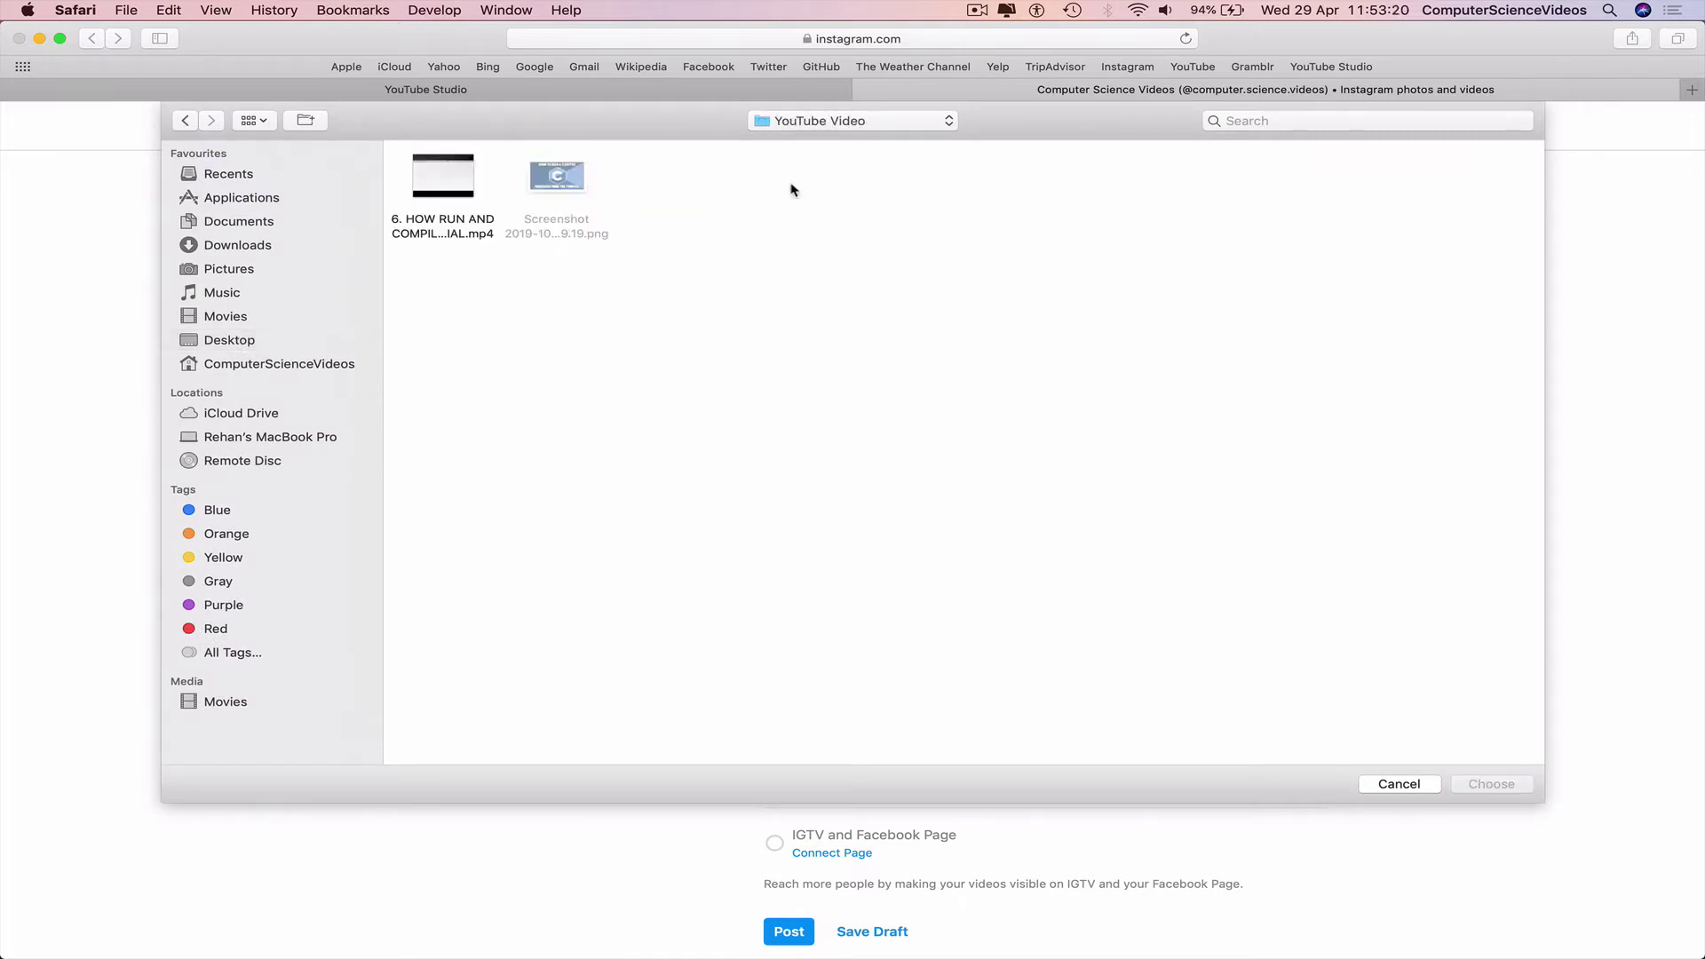
pyautogui.doubleClick(457, 198)
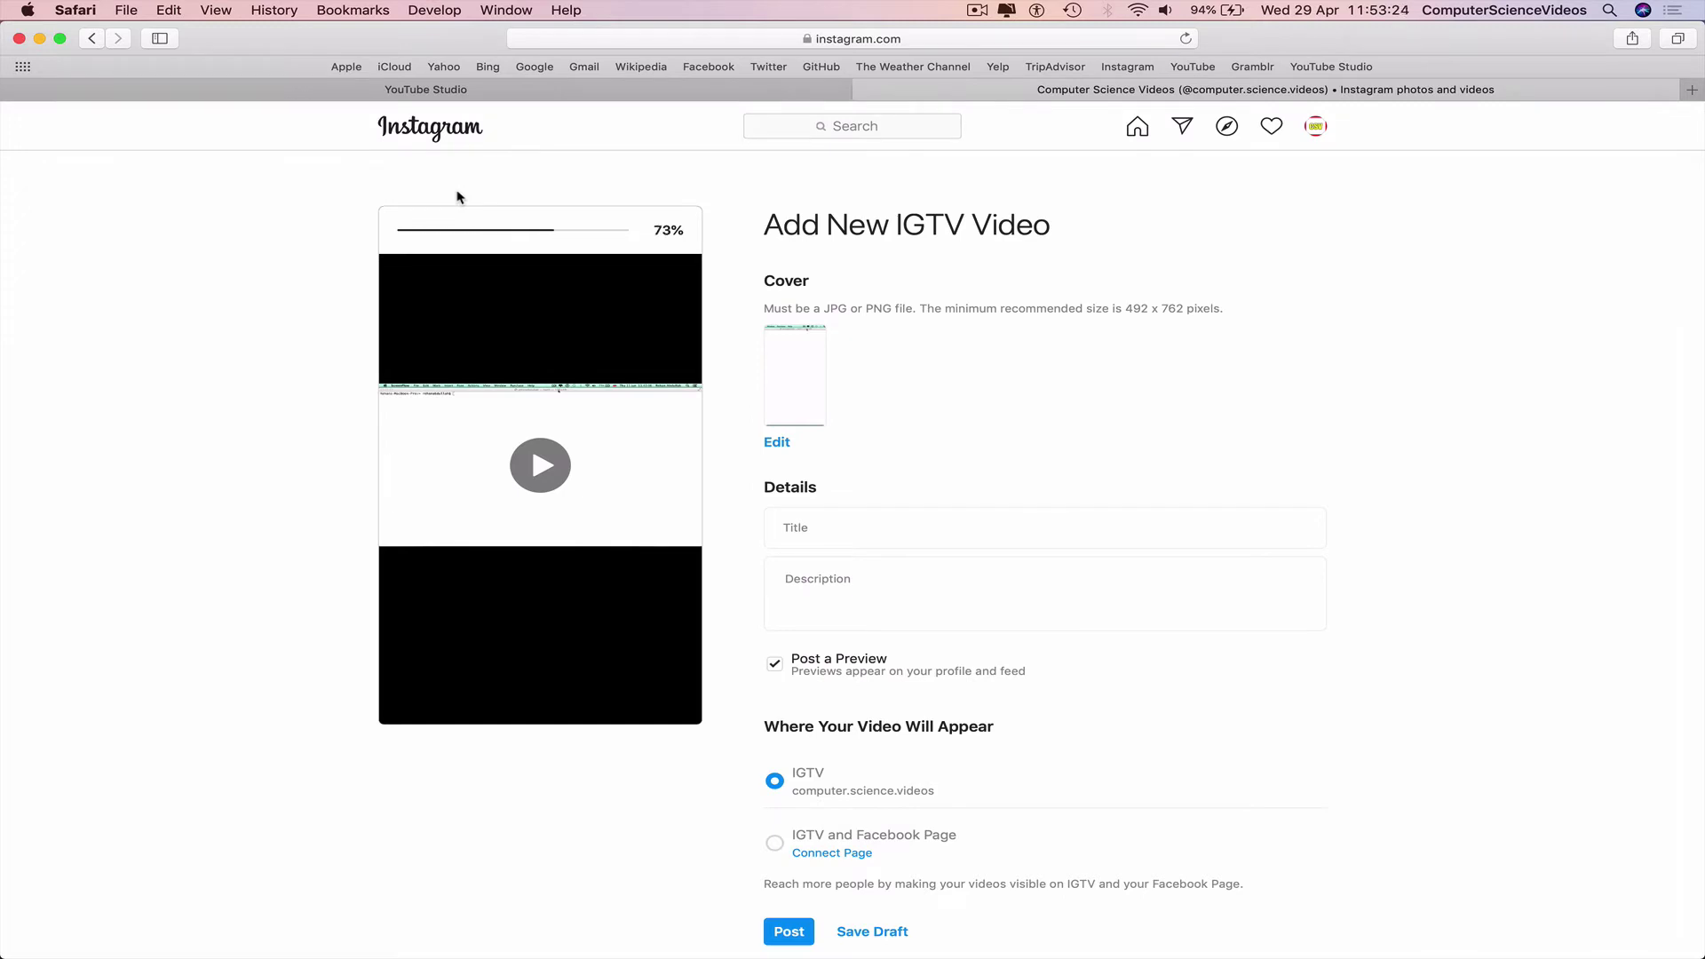
# - Set the IGTV title to the YouTube title 'How to Run & Compile C Programs From the Terminal | New'
pyautogui.click(580, 90)
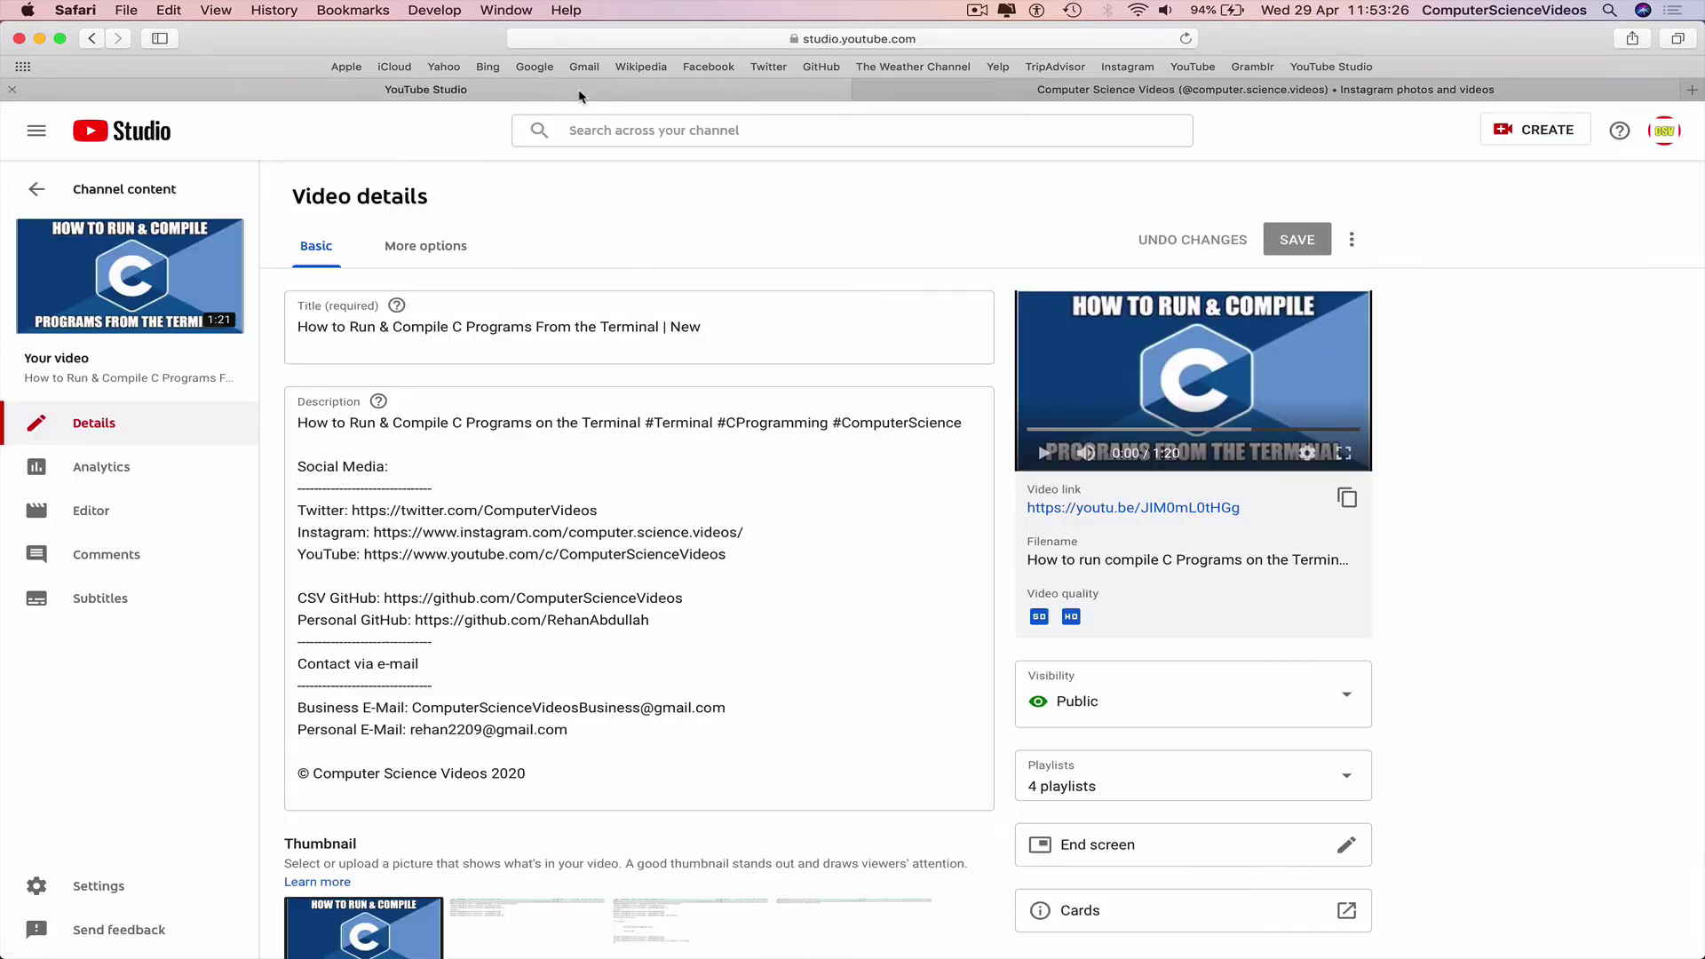
pyautogui.tripleClick(753, 347)
pyautogui.press('super+c')
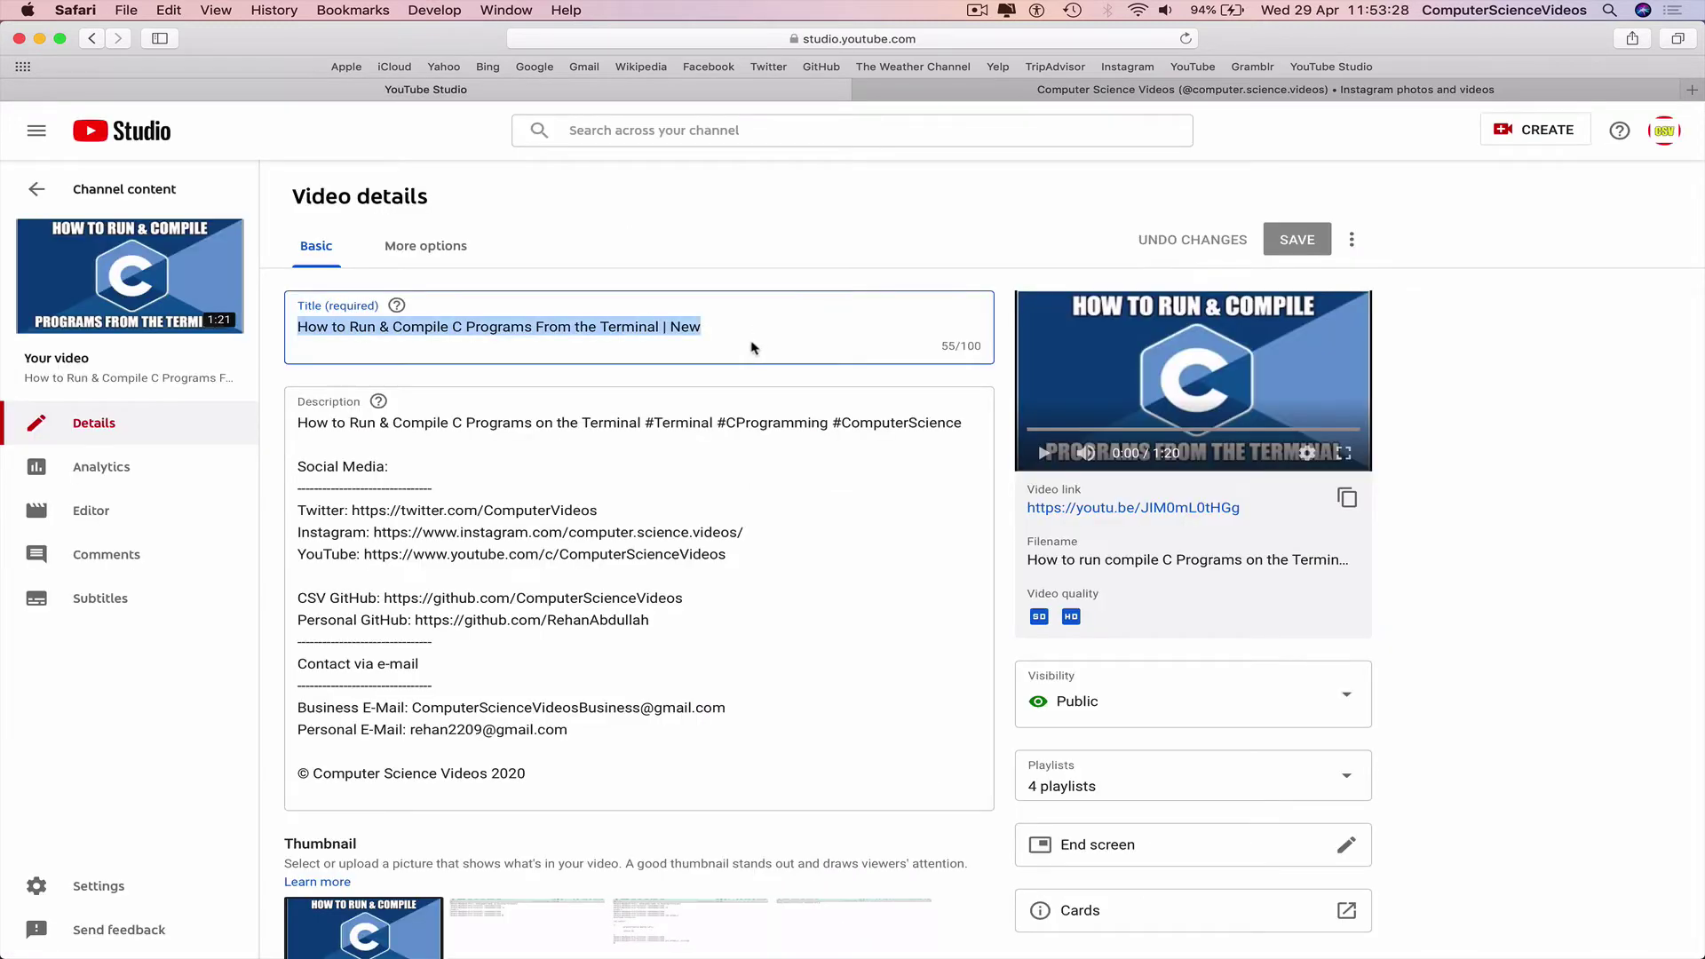
pyautogui.click(1041, 87)
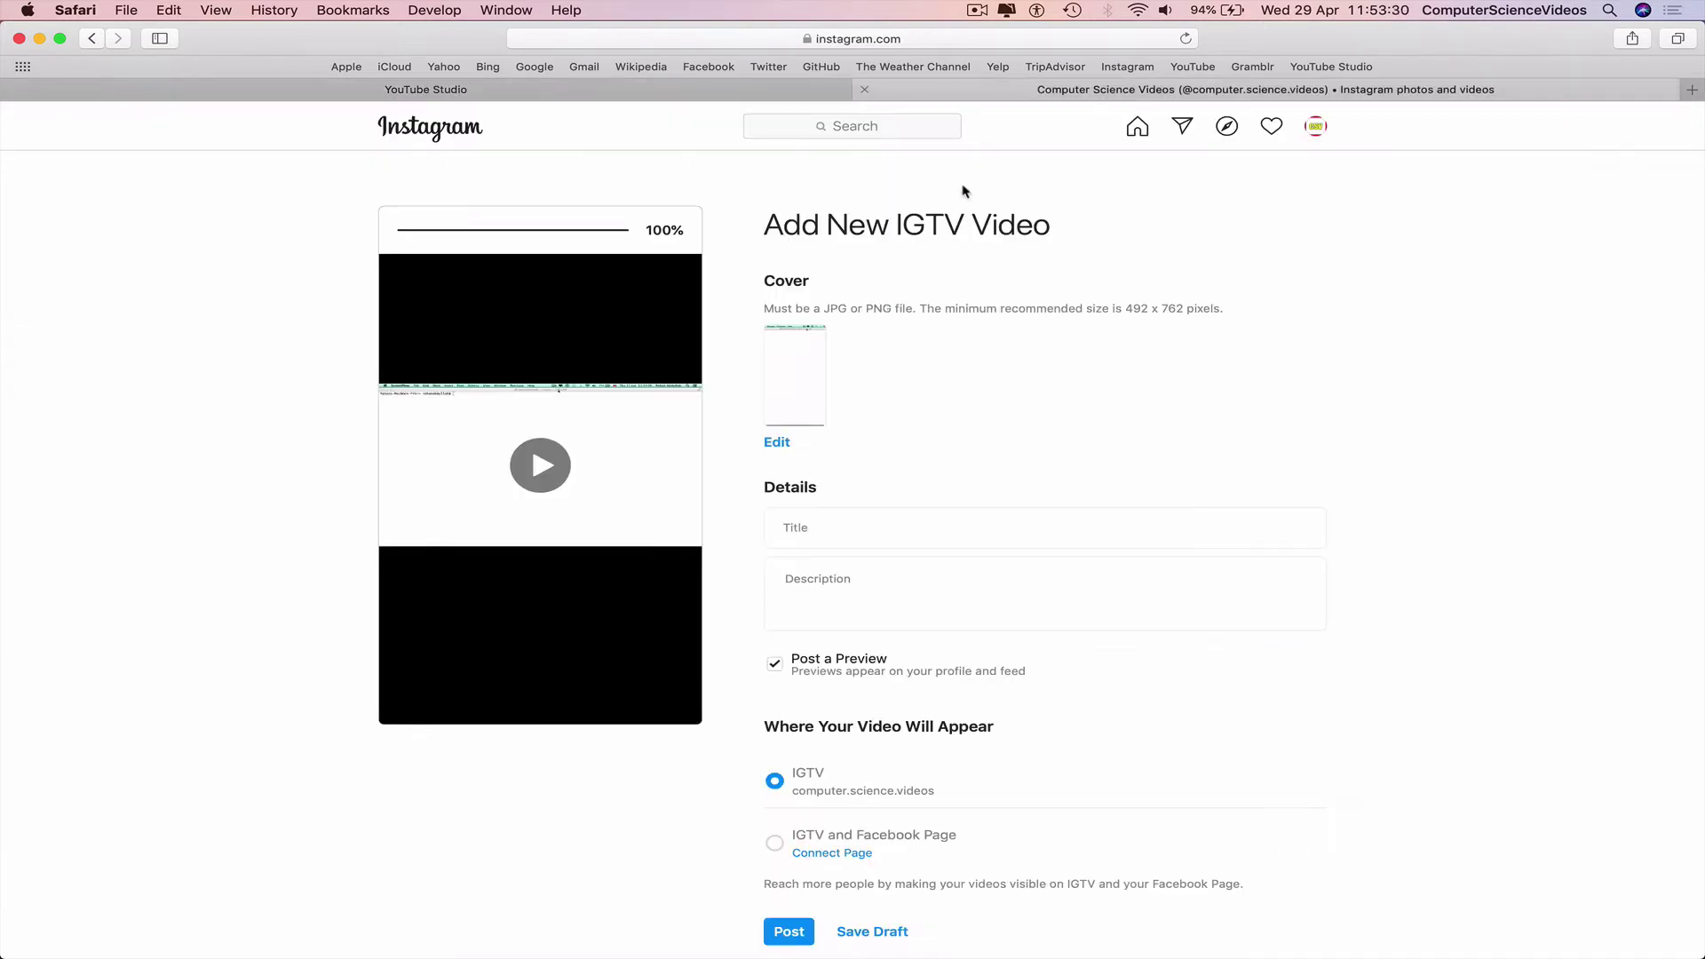
pyautogui.click(898, 526)
pyautogui.press('super+v')
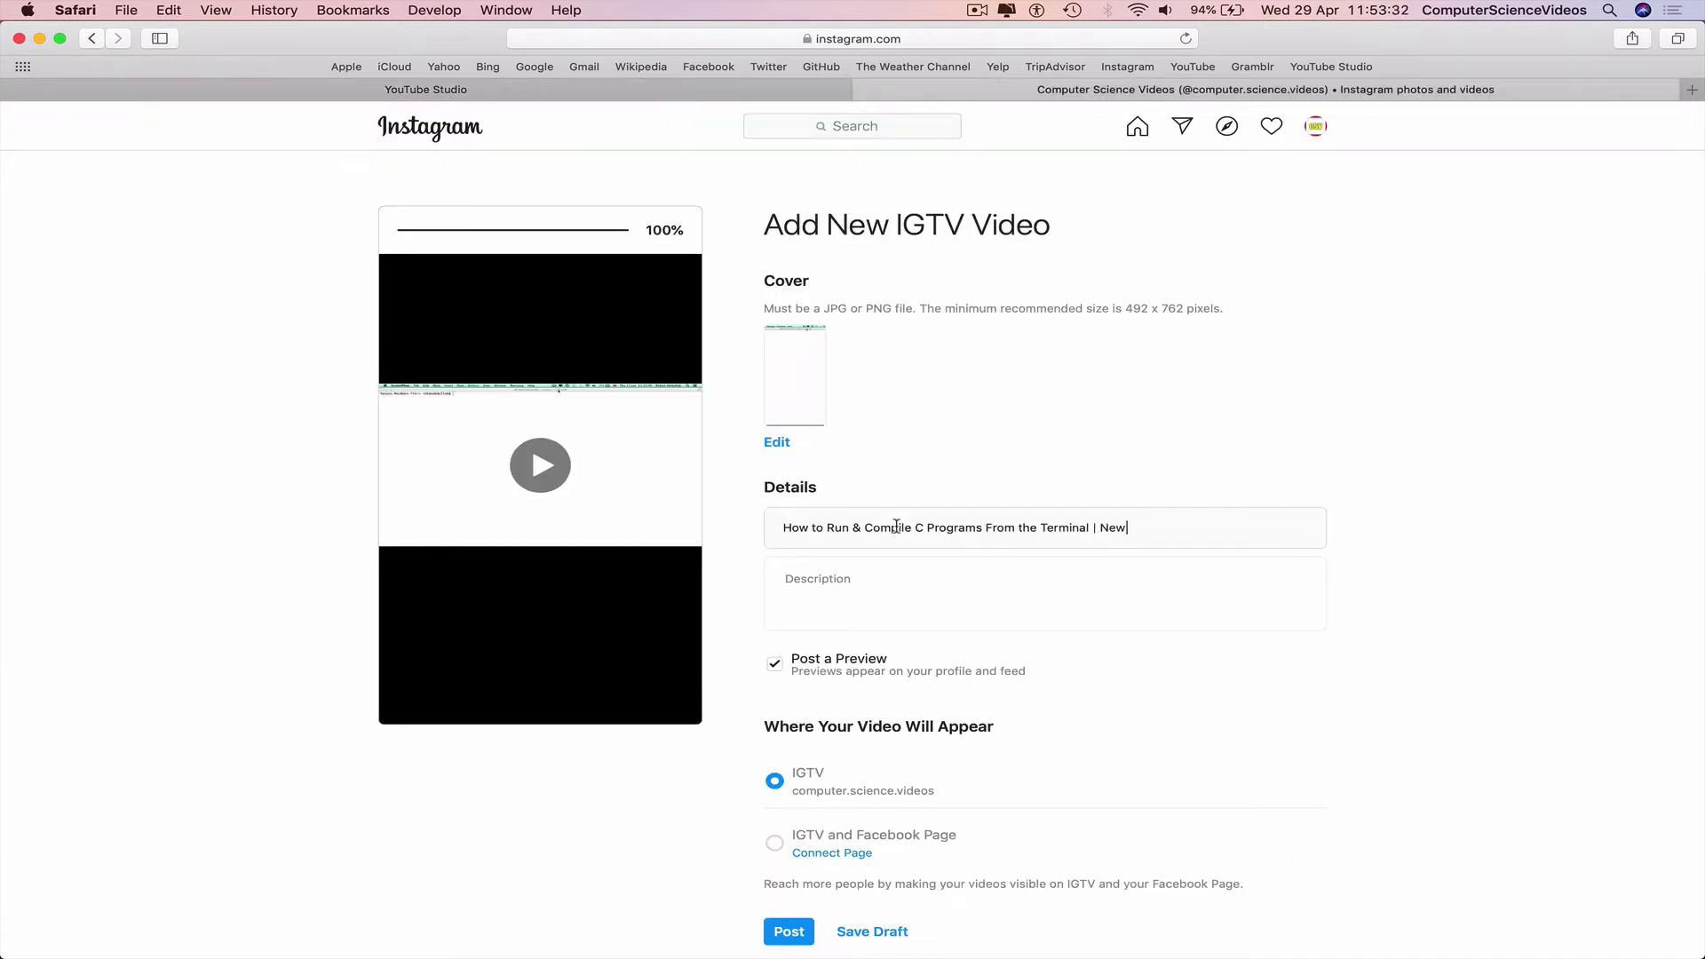
# - Copy the #Terminal #CProgramming #ComputerScience hashtags from YouTube into the IGTV description
pyautogui.click(579, 91)
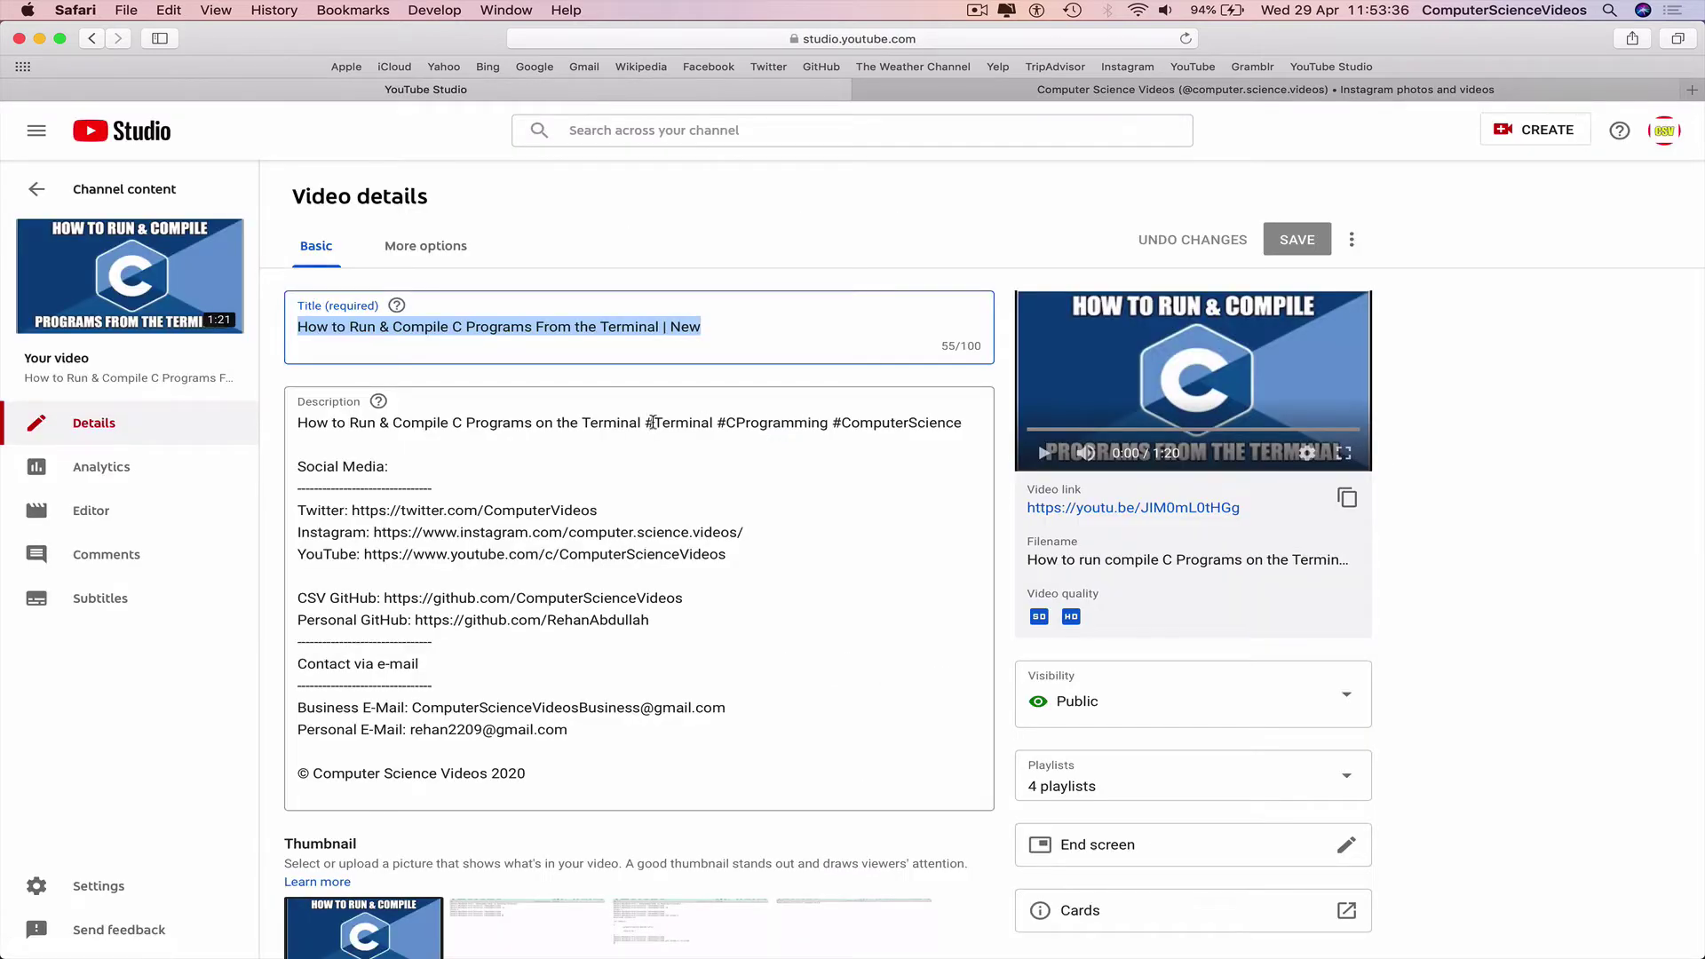
pyautogui.moveTo(645, 423); pyautogui.dragTo(967, 422)
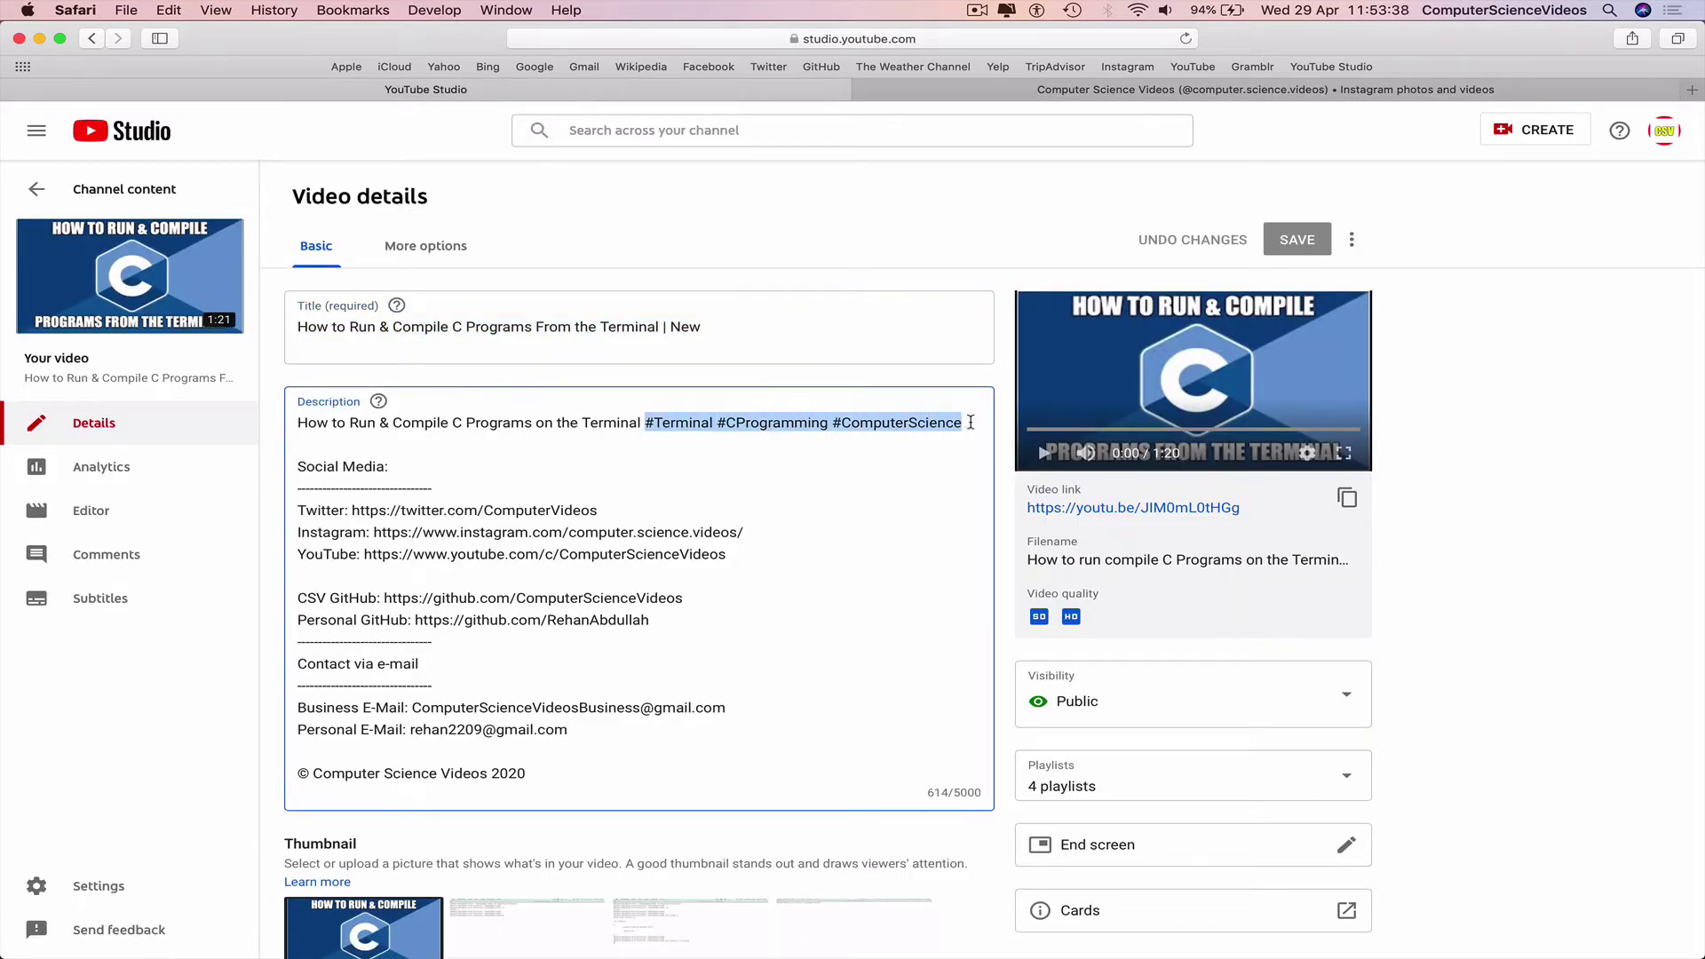
pyautogui.press('super+c')
pyautogui.click(1114, 90)
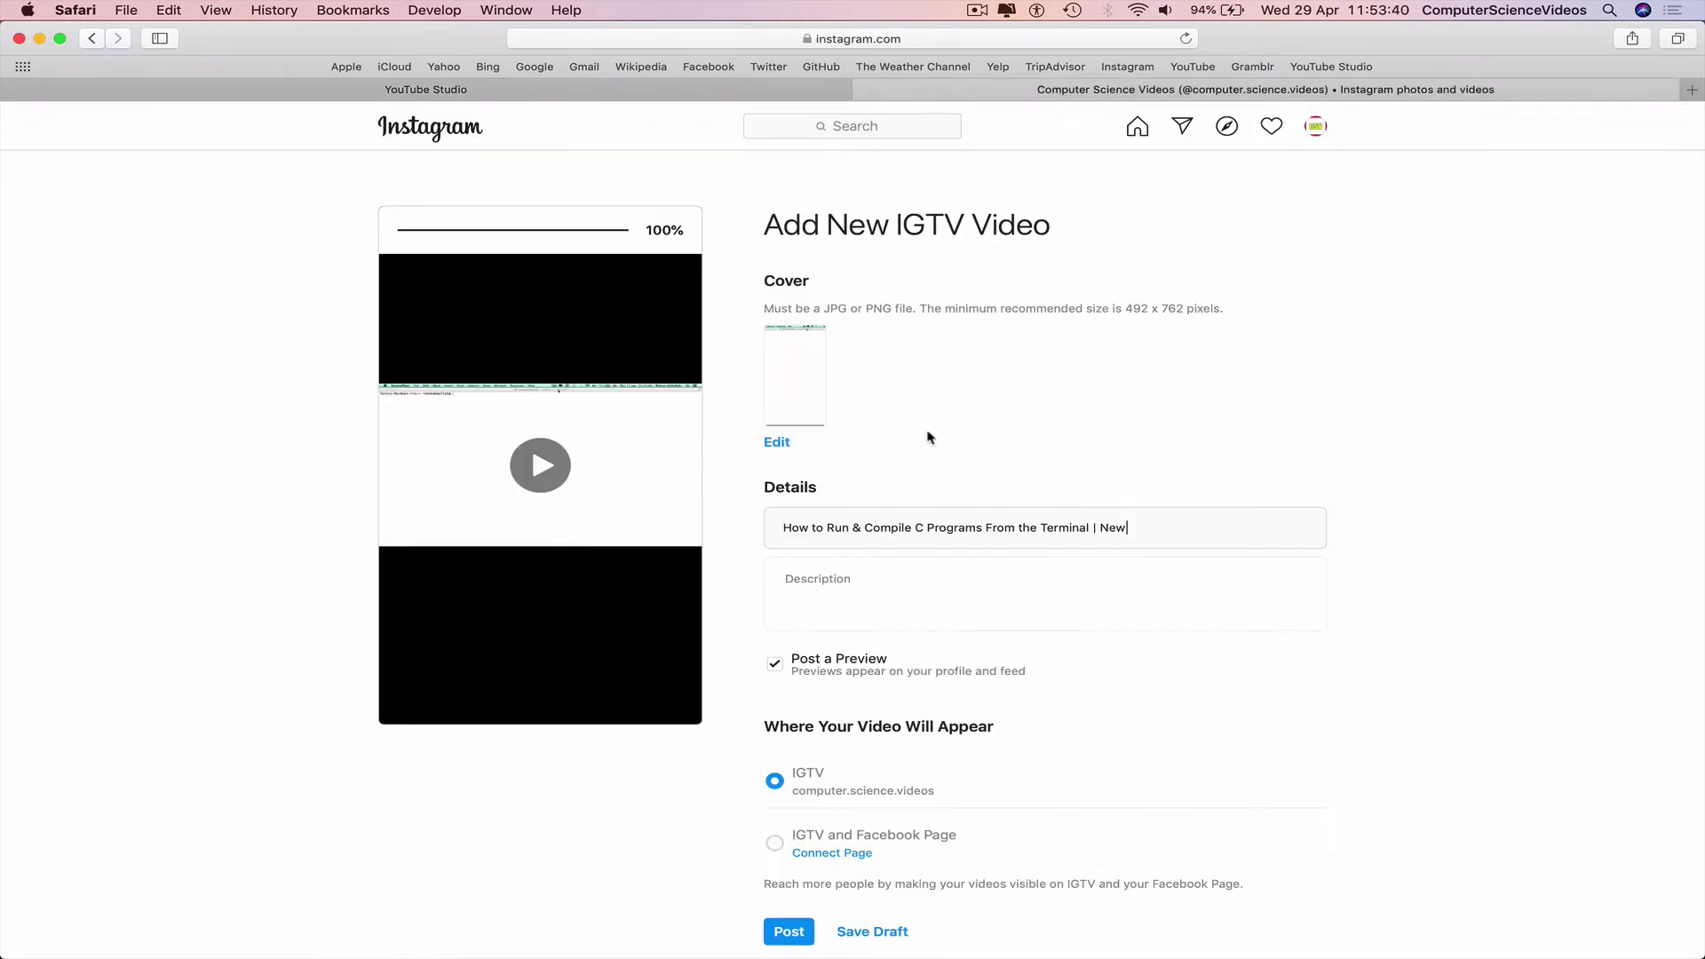
pyautogui.click(913, 592)
pyautogui.press('super+v')
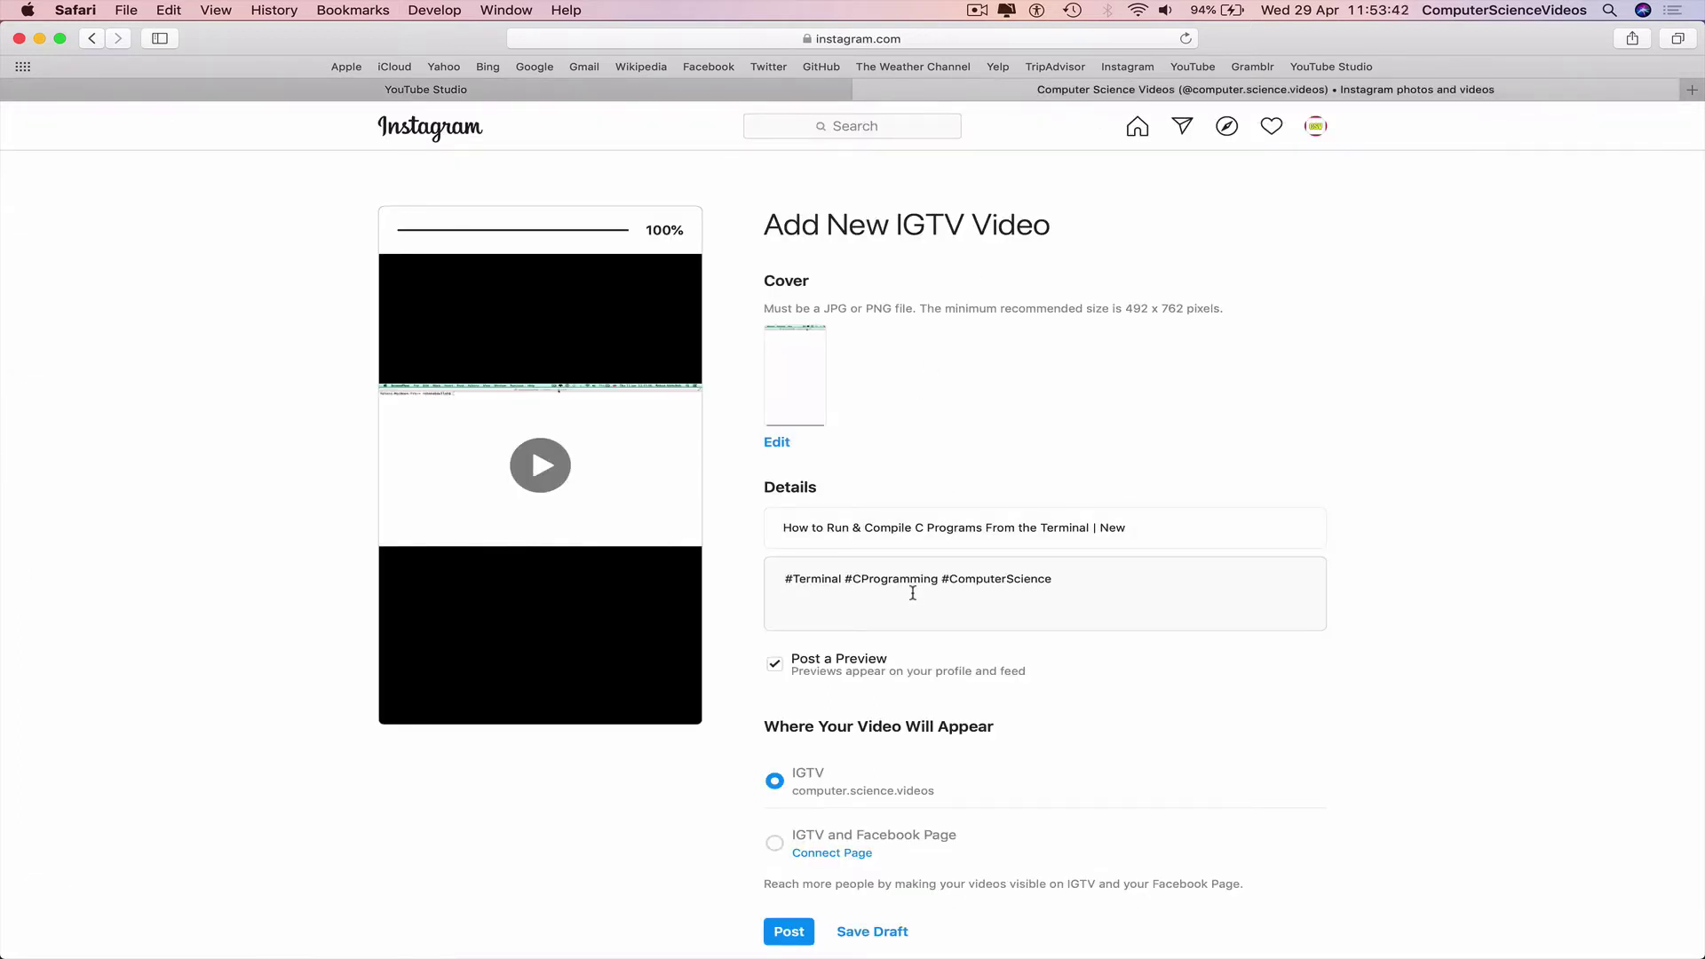
# - Minimise Safari and open a Finder tab on My YouTube Channel > IG TV - Videos & Thumbnails
pyautogui.click(39, 38)
pyautogui.moveTo(302, 951)
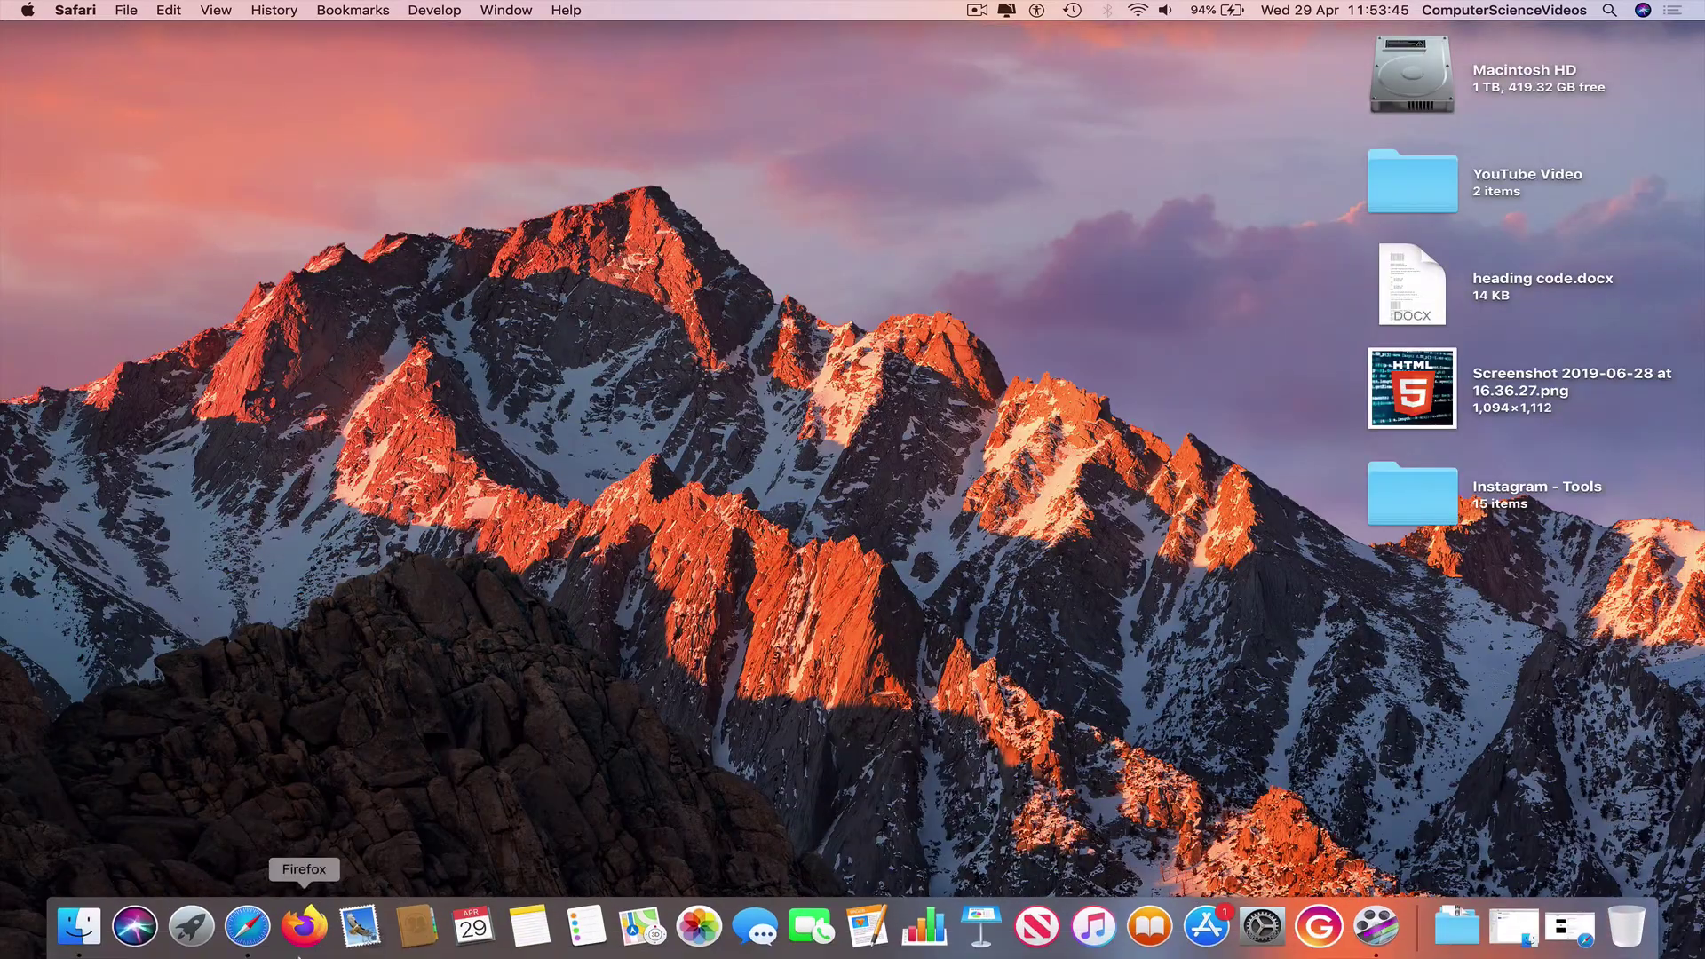
pyautogui.click(78, 948)
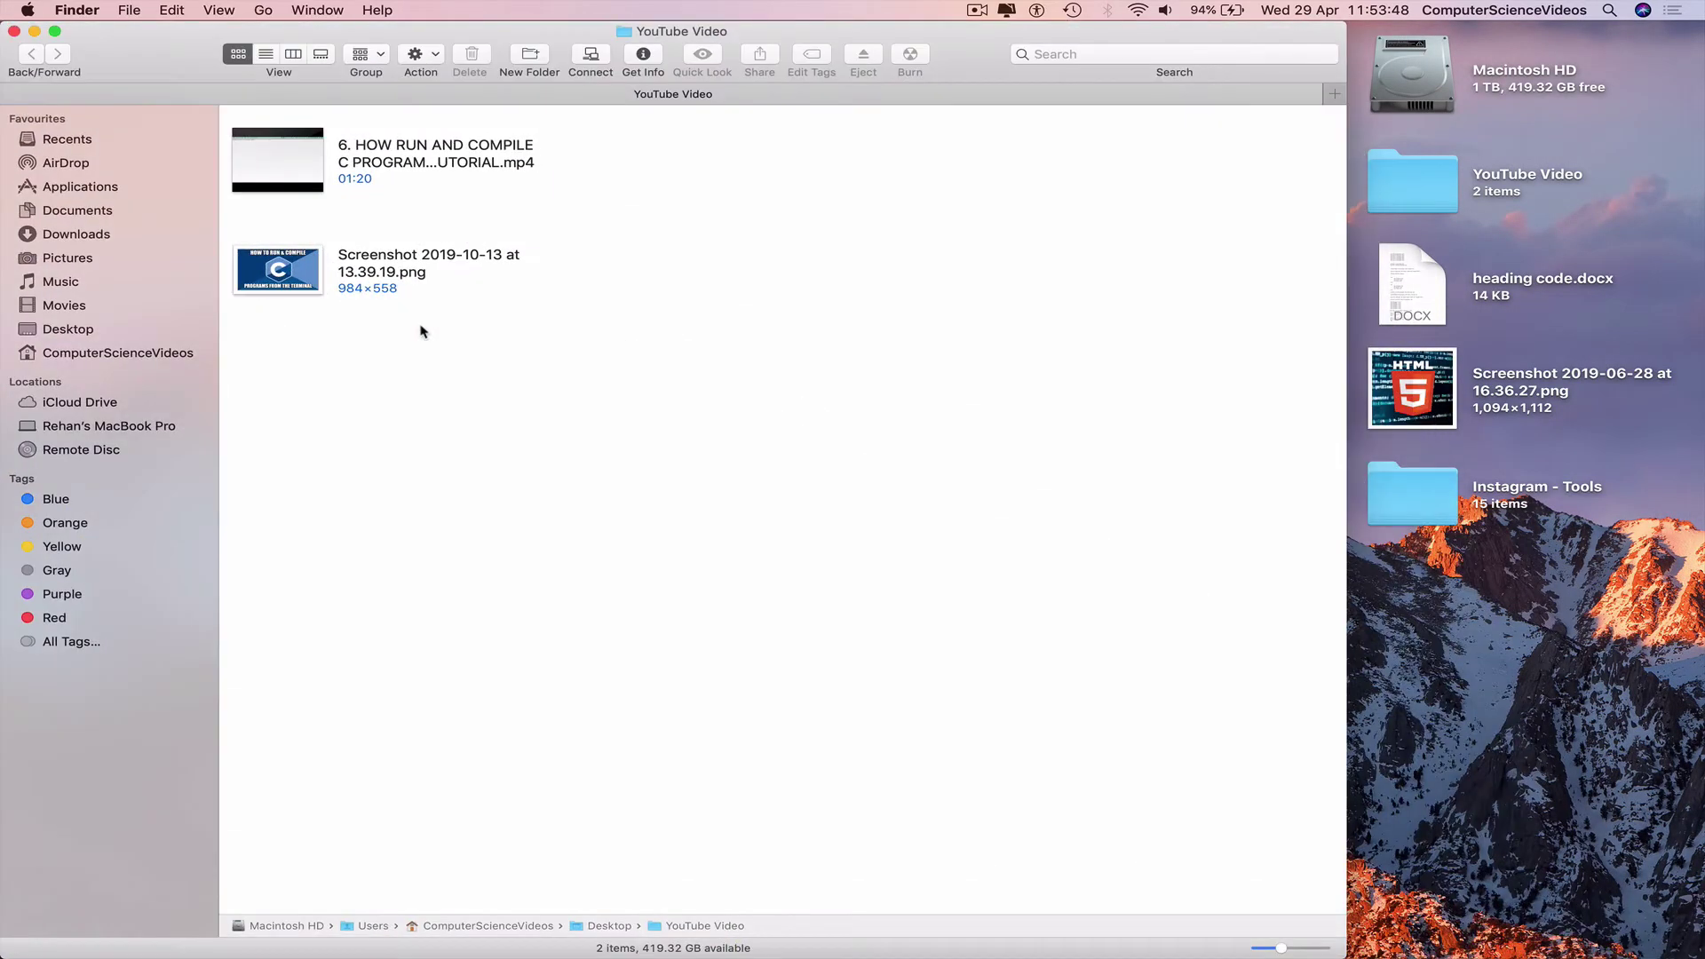
pyautogui.press('super+t')
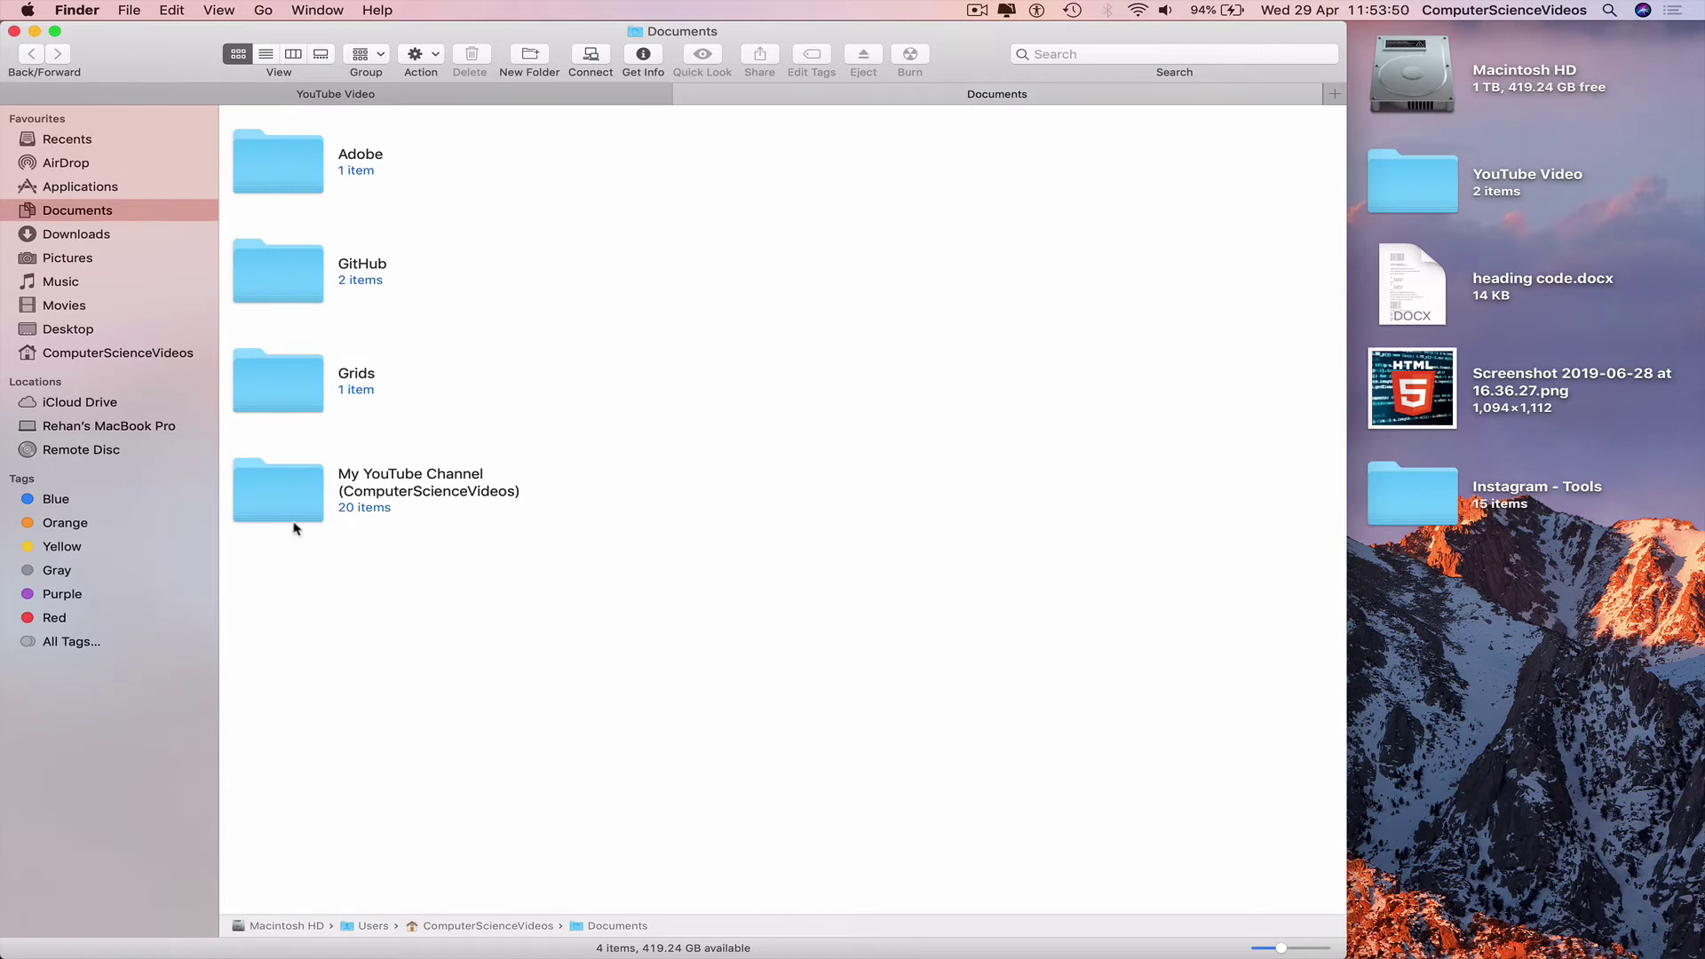
pyautogui.doubleClick(294, 527)
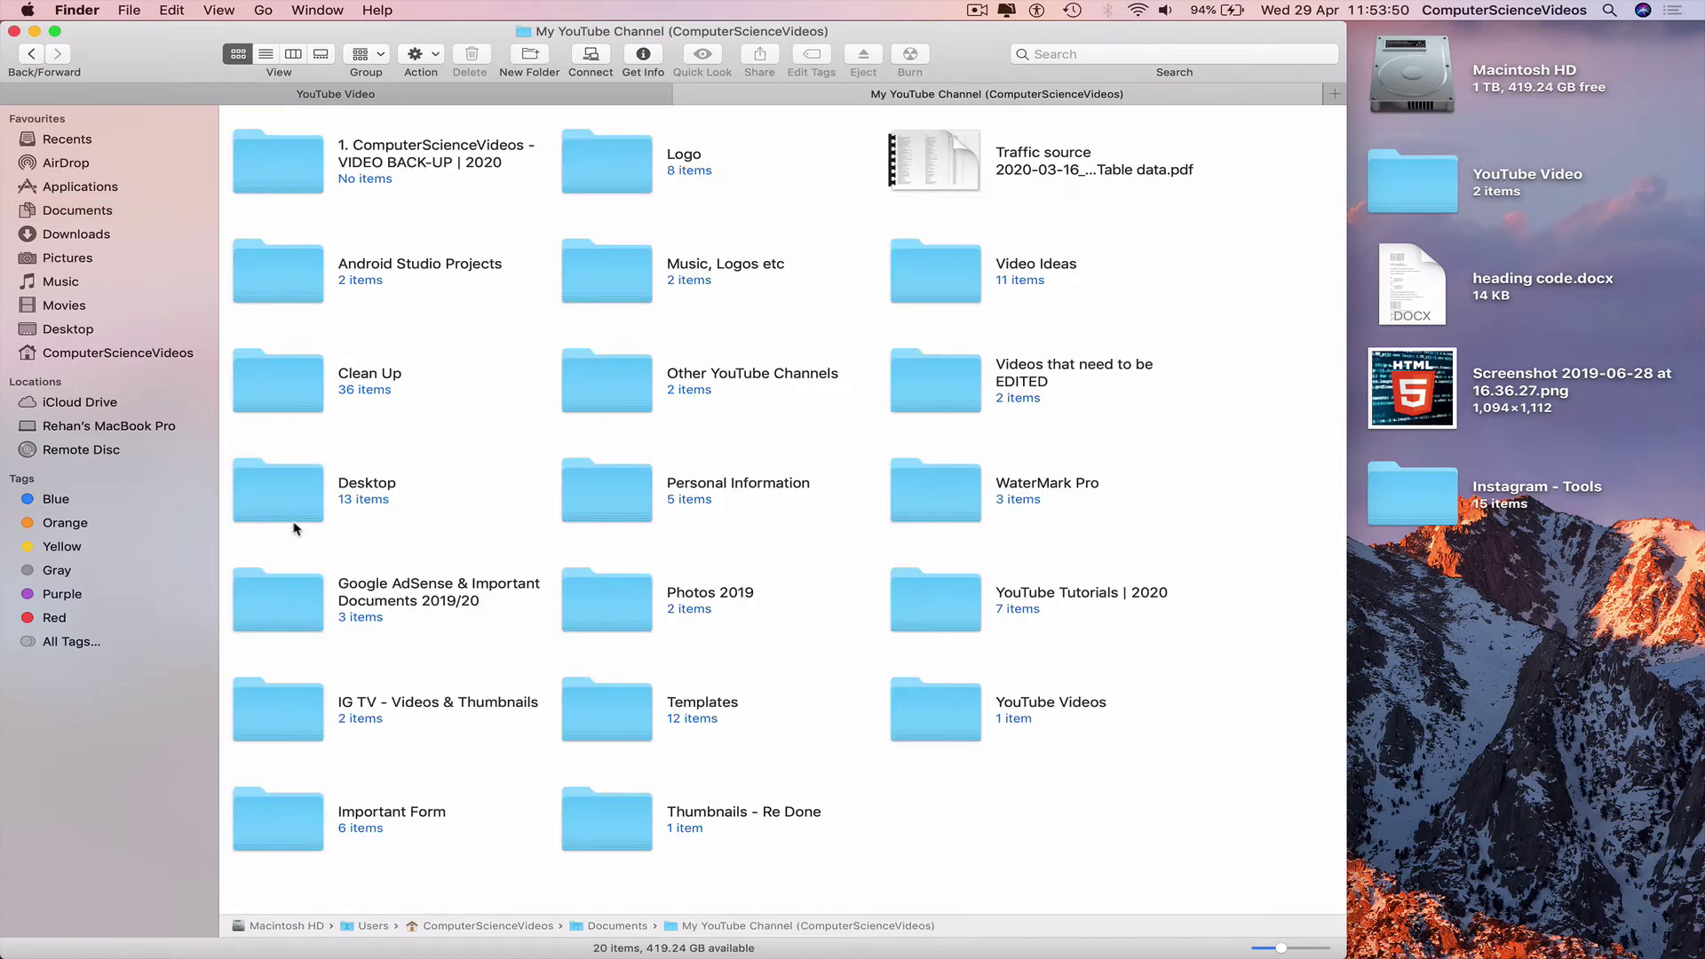
pyautogui.doubleClick(273, 707)
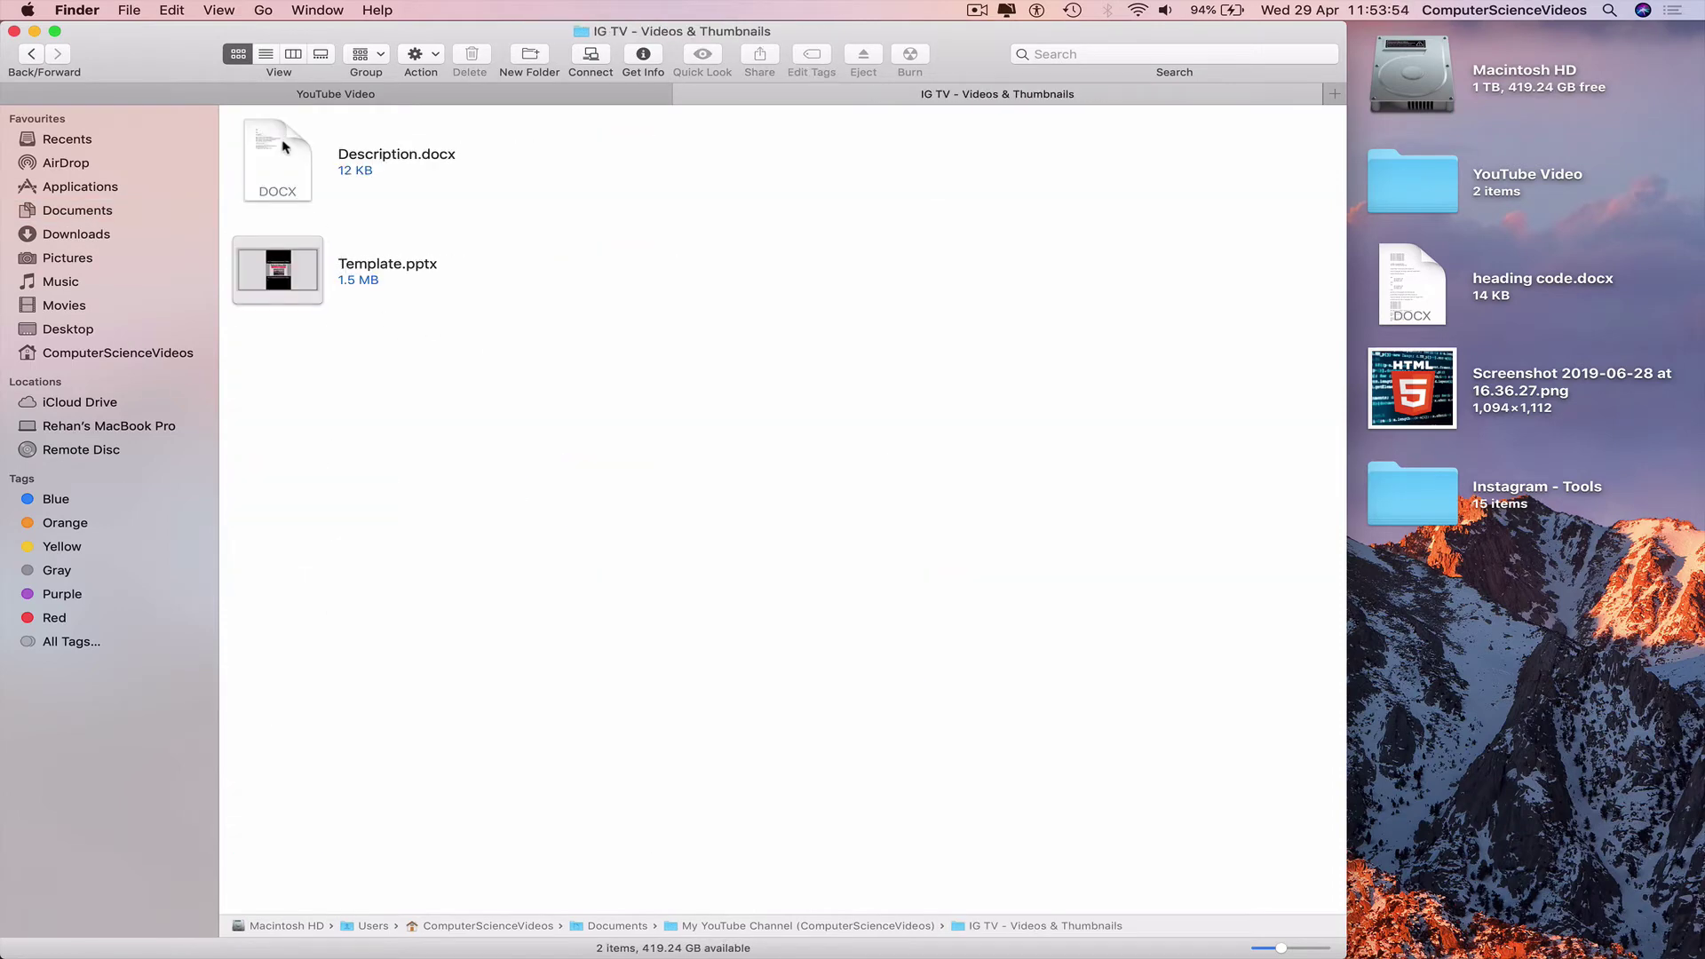
# - Open Description.docx in Word, copy its social-media, contact and copyright block, then minimise Word
pyautogui.click(285, 149)
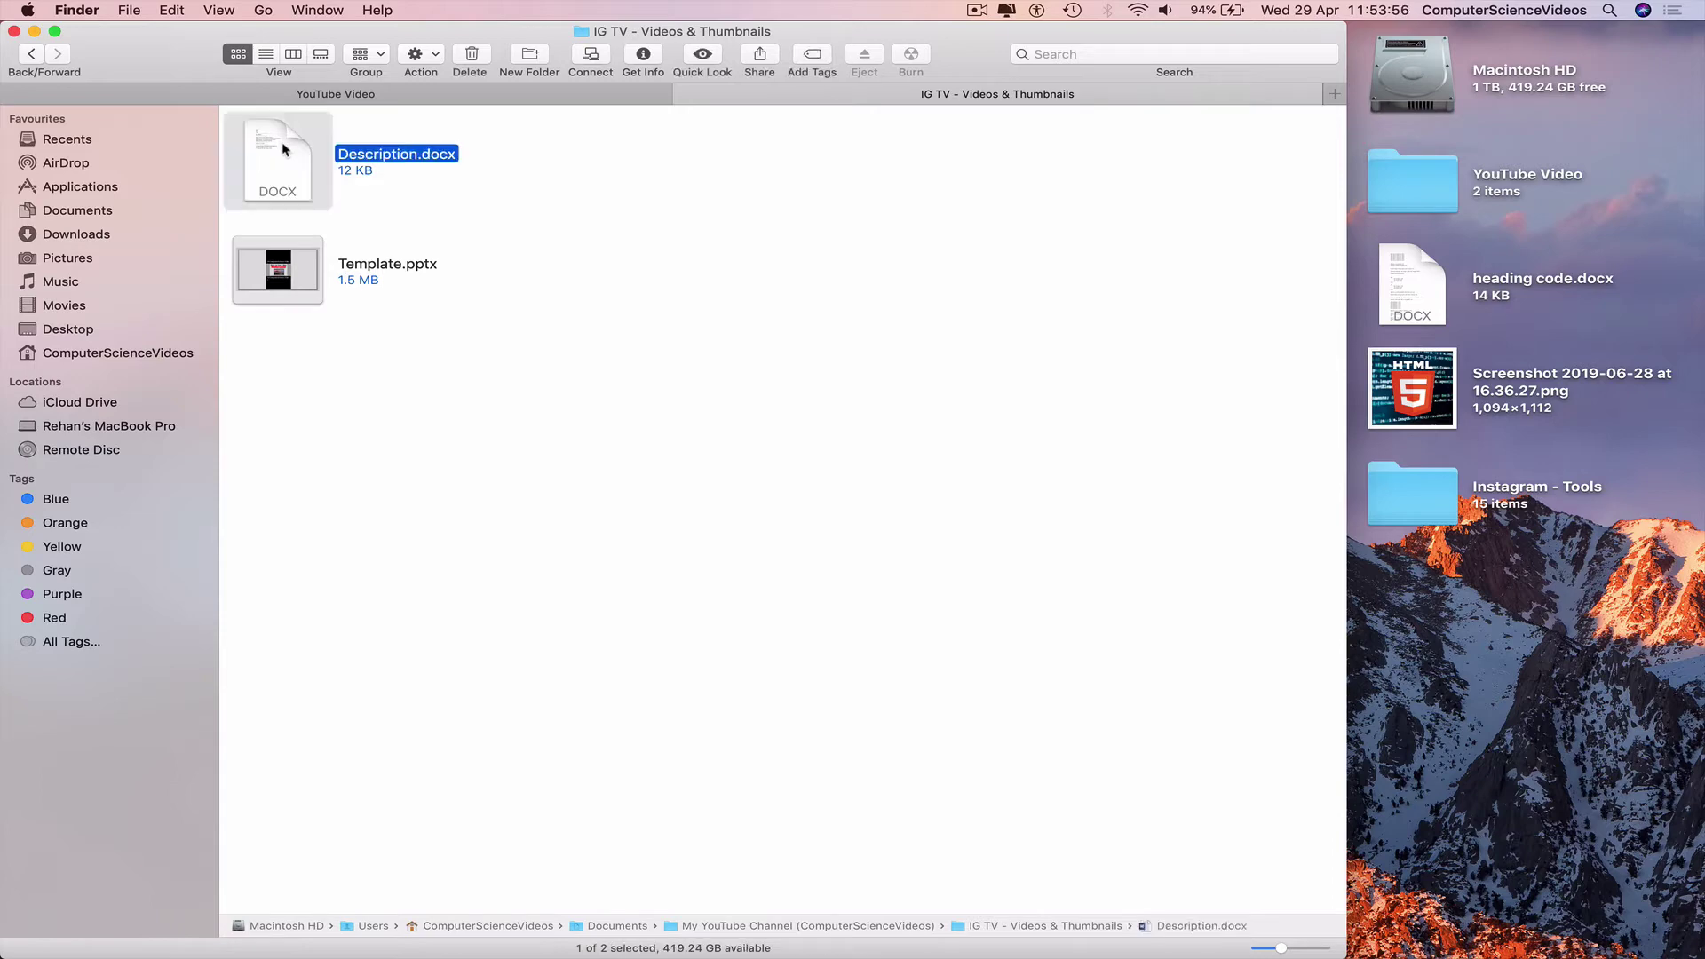
pyautogui.doubleClick(284, 150)
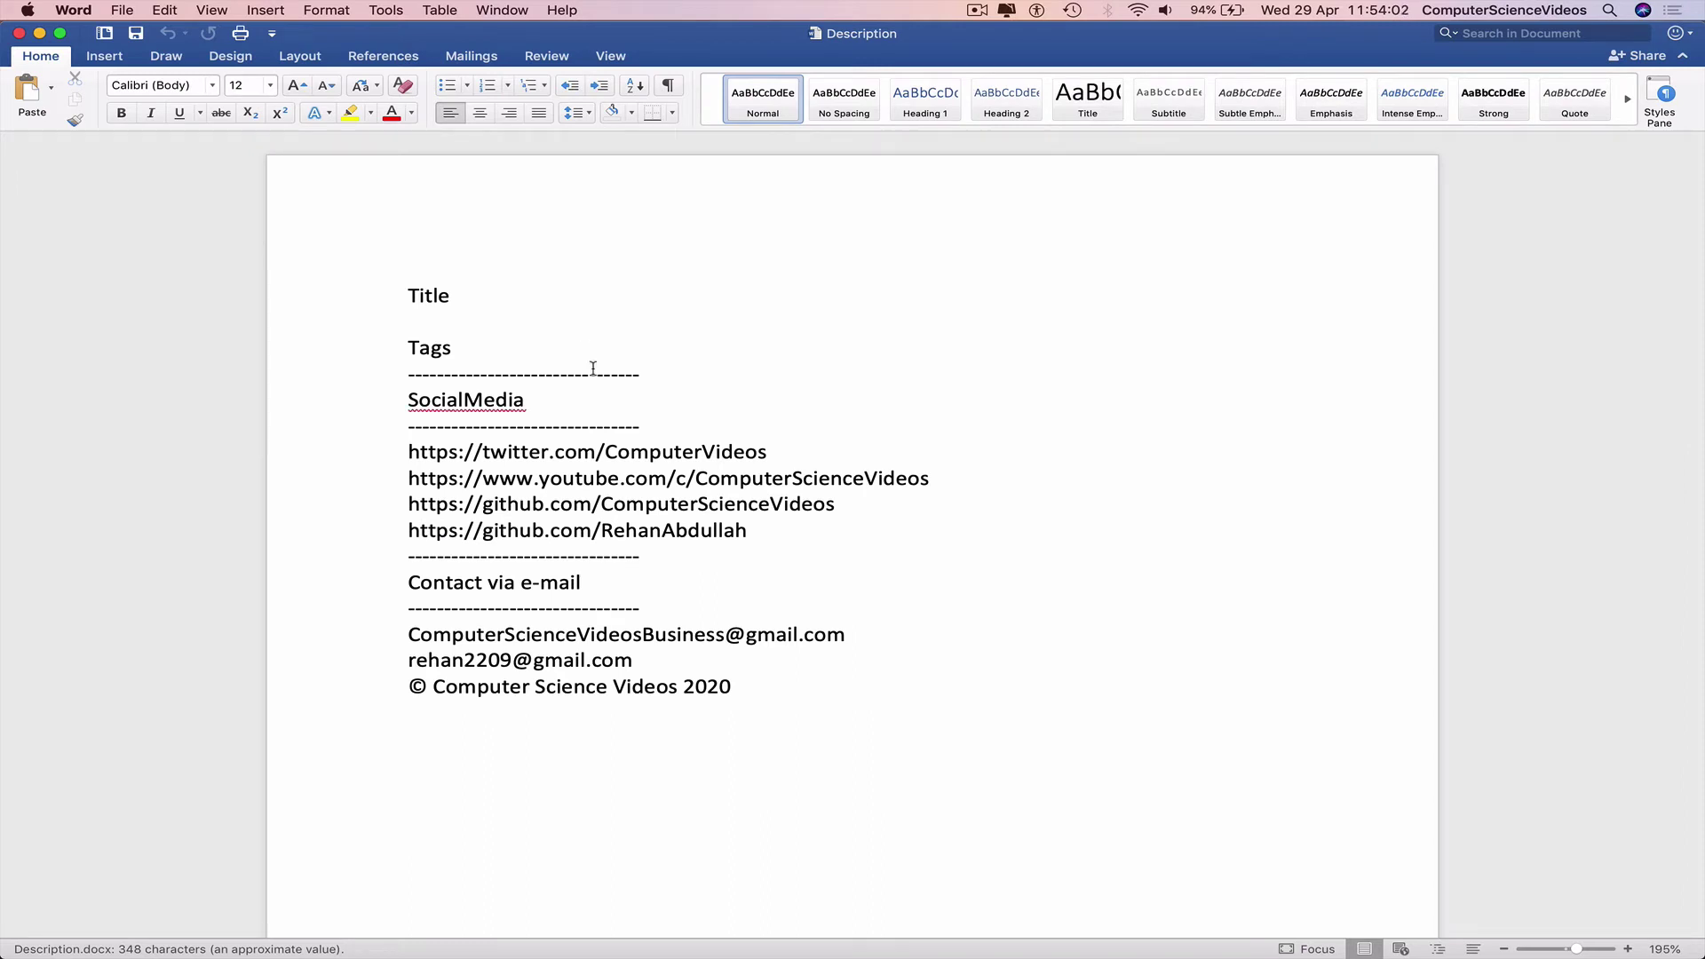
pyautogui.moveTo(760, 686); pyautogui.dragTo(394, 379)
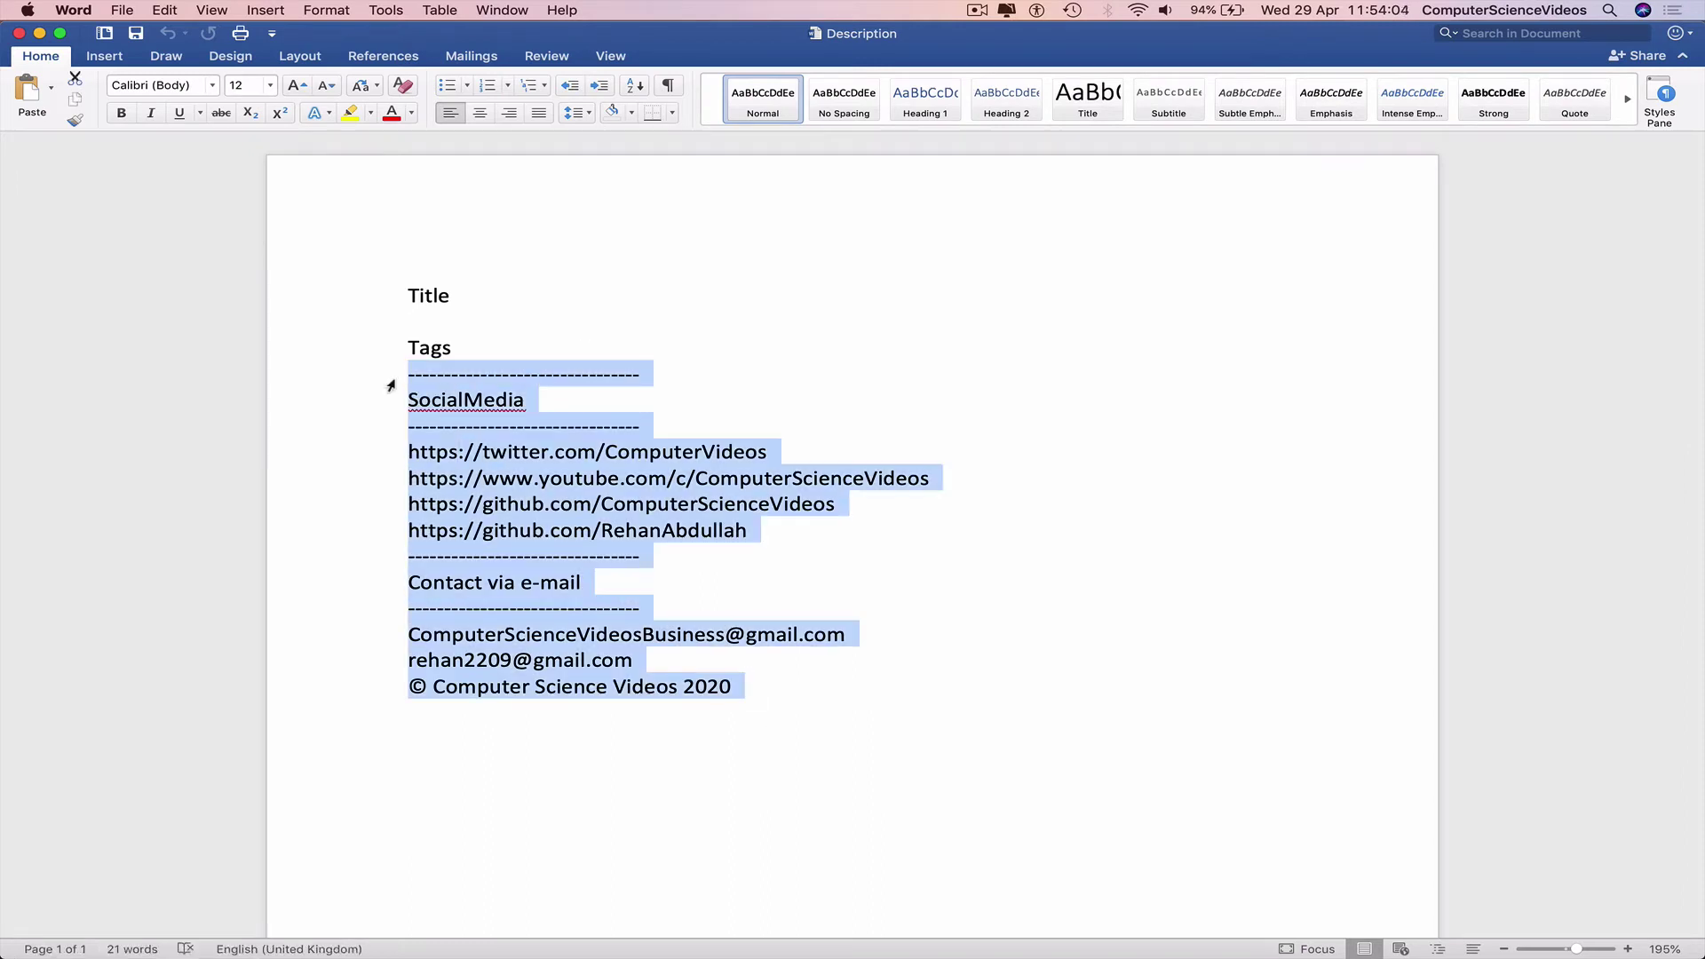
pyautogui.click(39, 32)
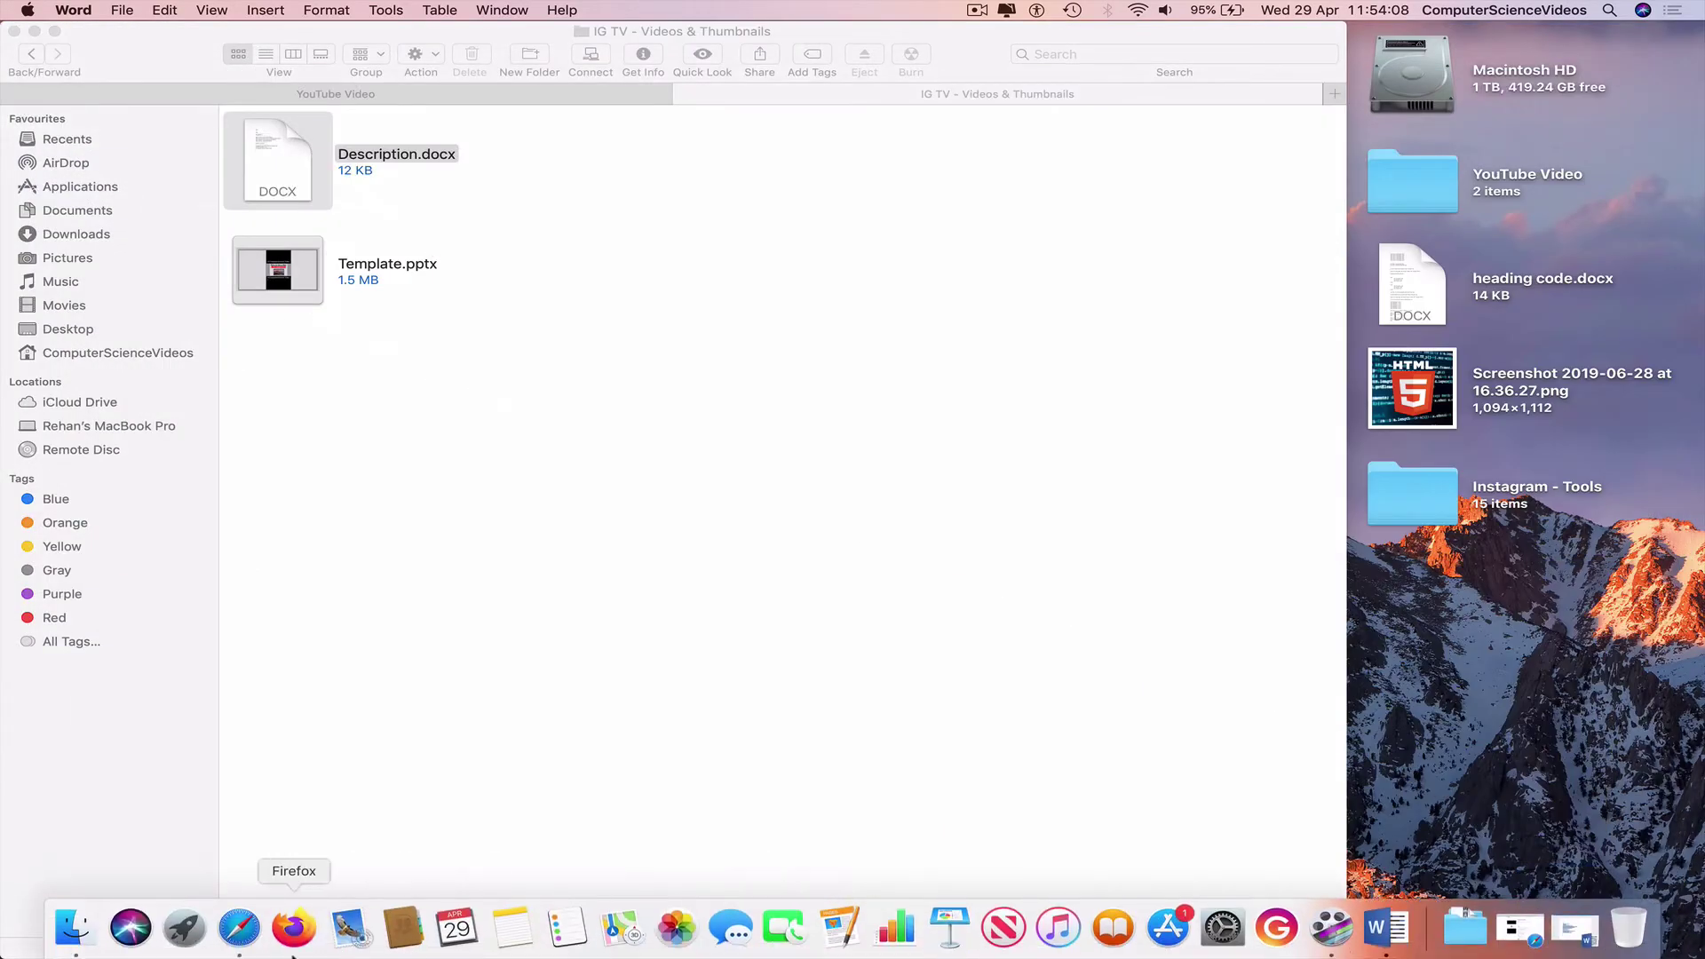
# - Extend the hashtag to #ComputerScienceVideos, paste the copied block, trim the blank line, then minimise Safari
pyautogui.click(243, 943)
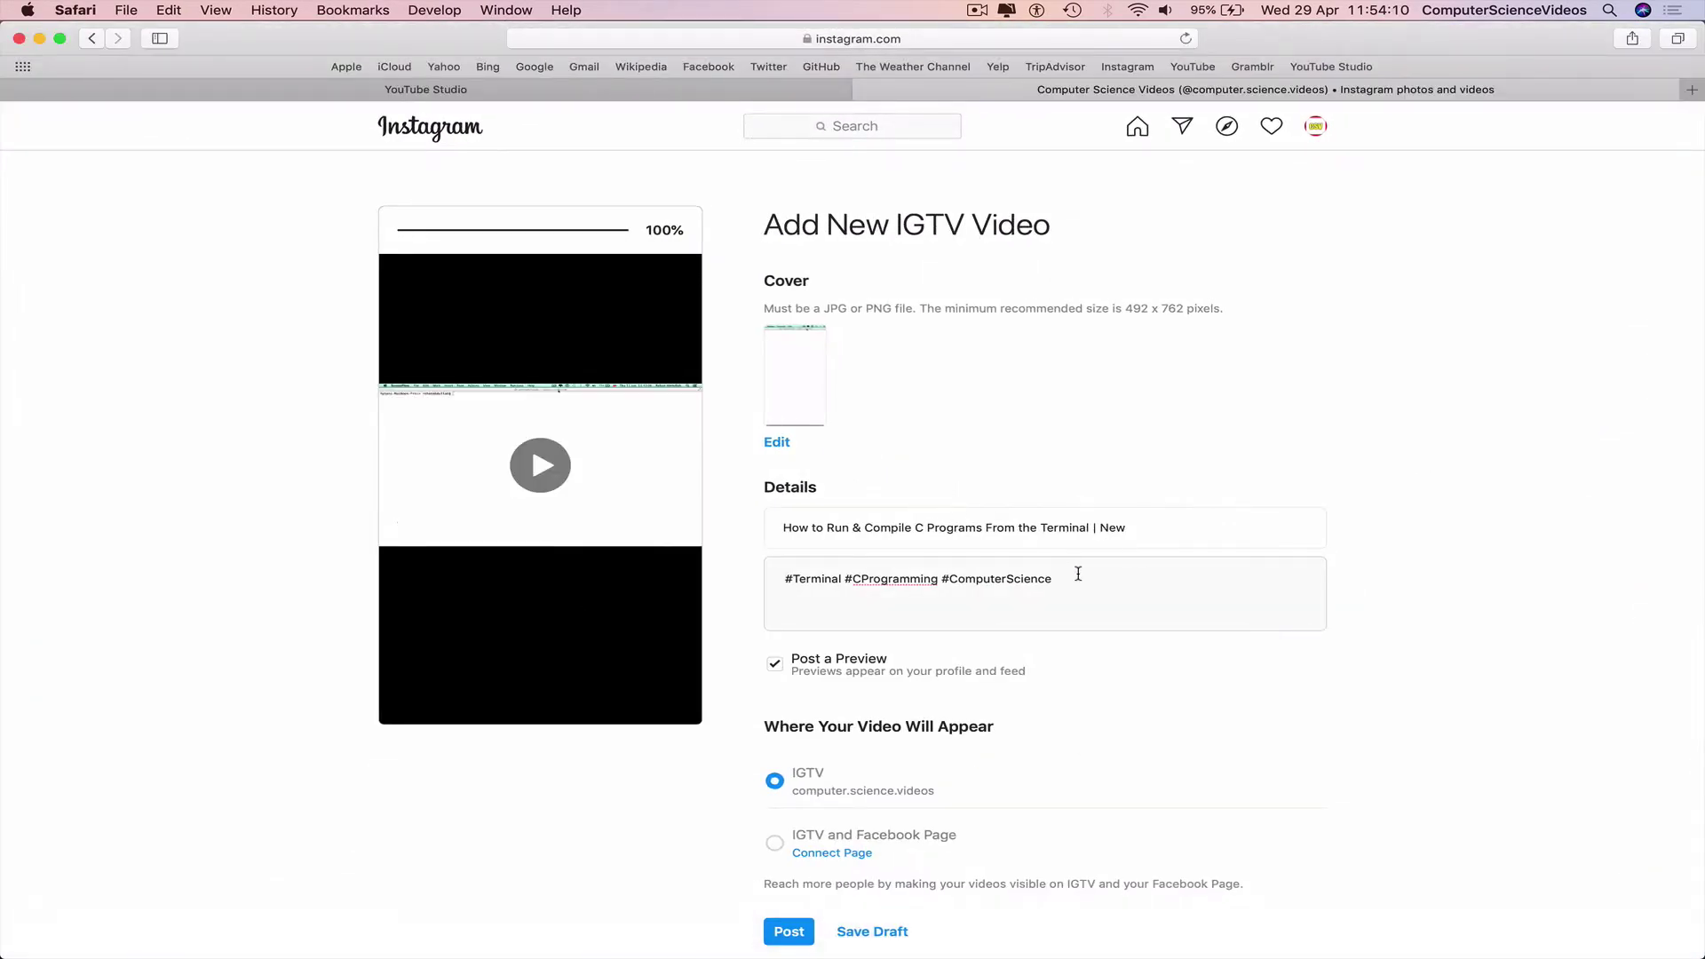
pyautogui.write('Viee')
pyautogui.write('deos')
pyautogui.press('super+v')
pyautogui.press('BackSpace')
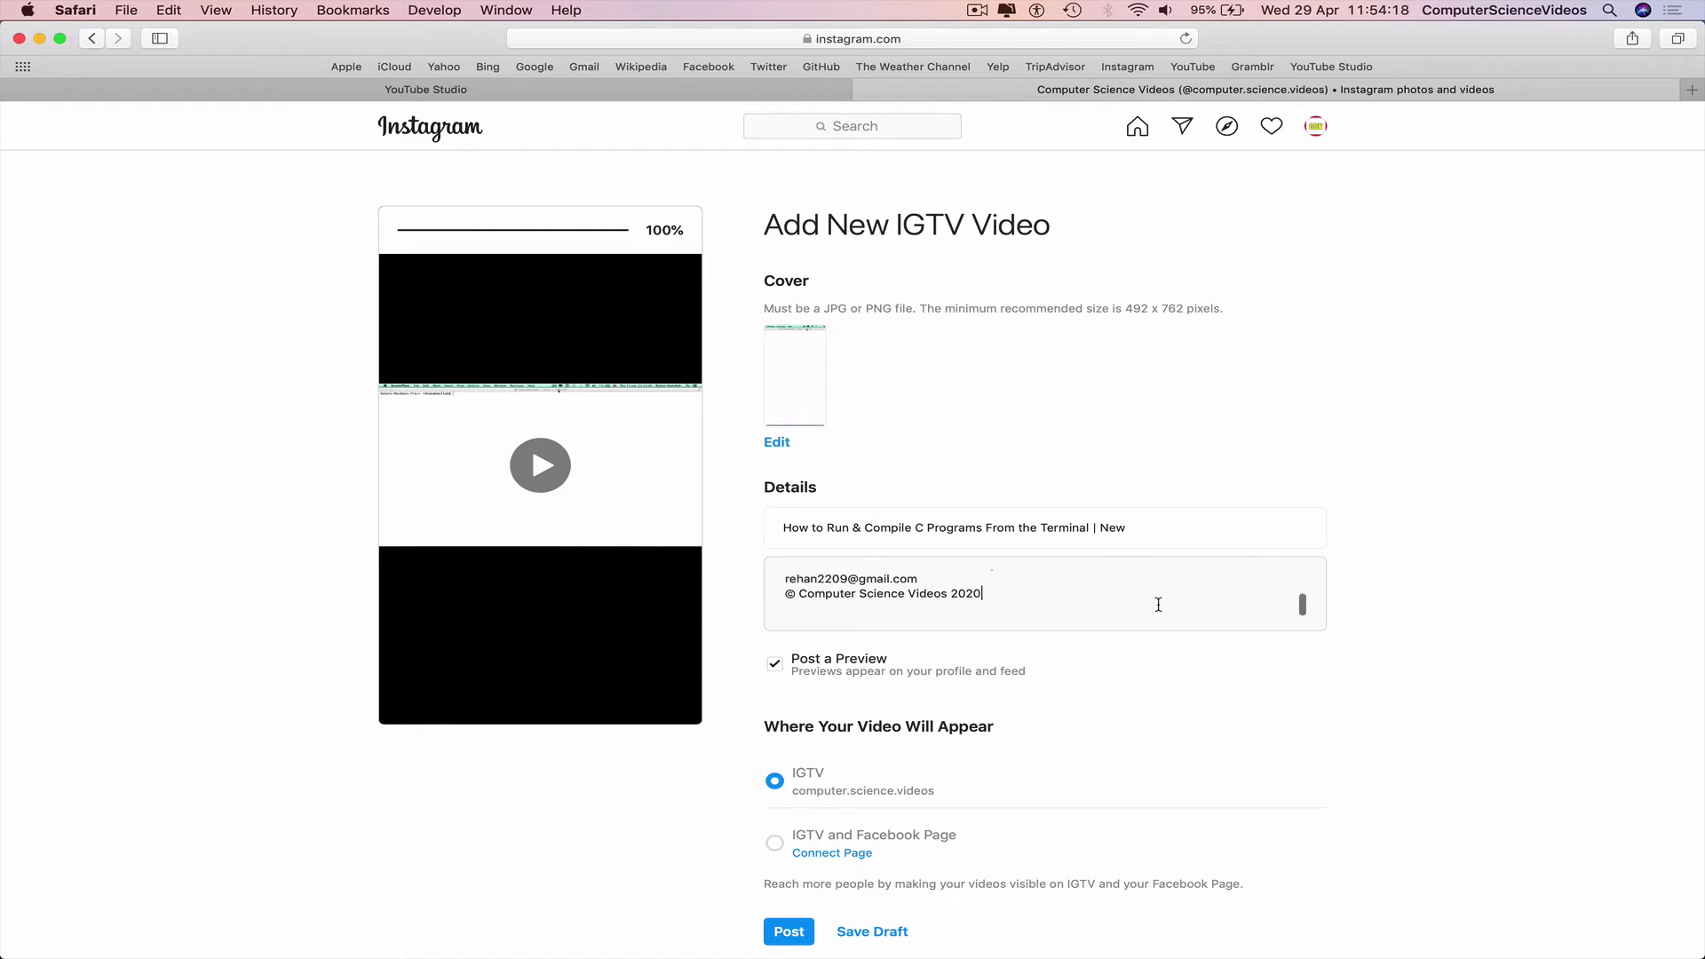
pyautogui.scroll(5, 1159, 606)
pyautogui.scroll(3, 1159, 604)
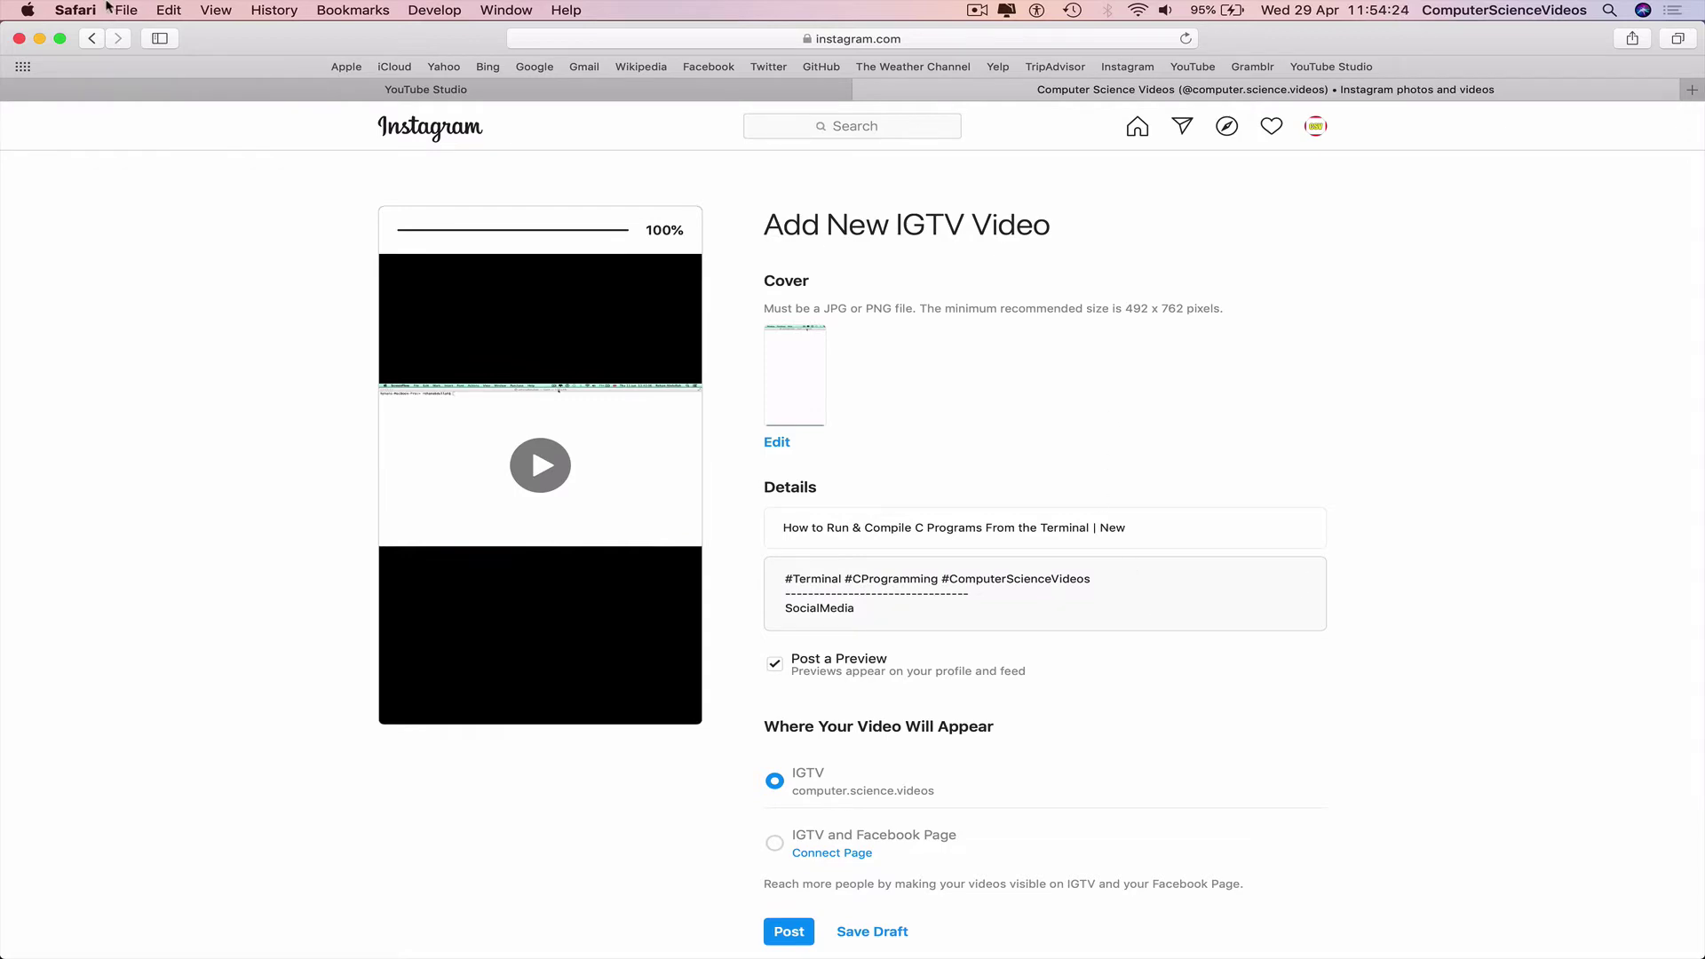
pyautogui.click(40, 39)
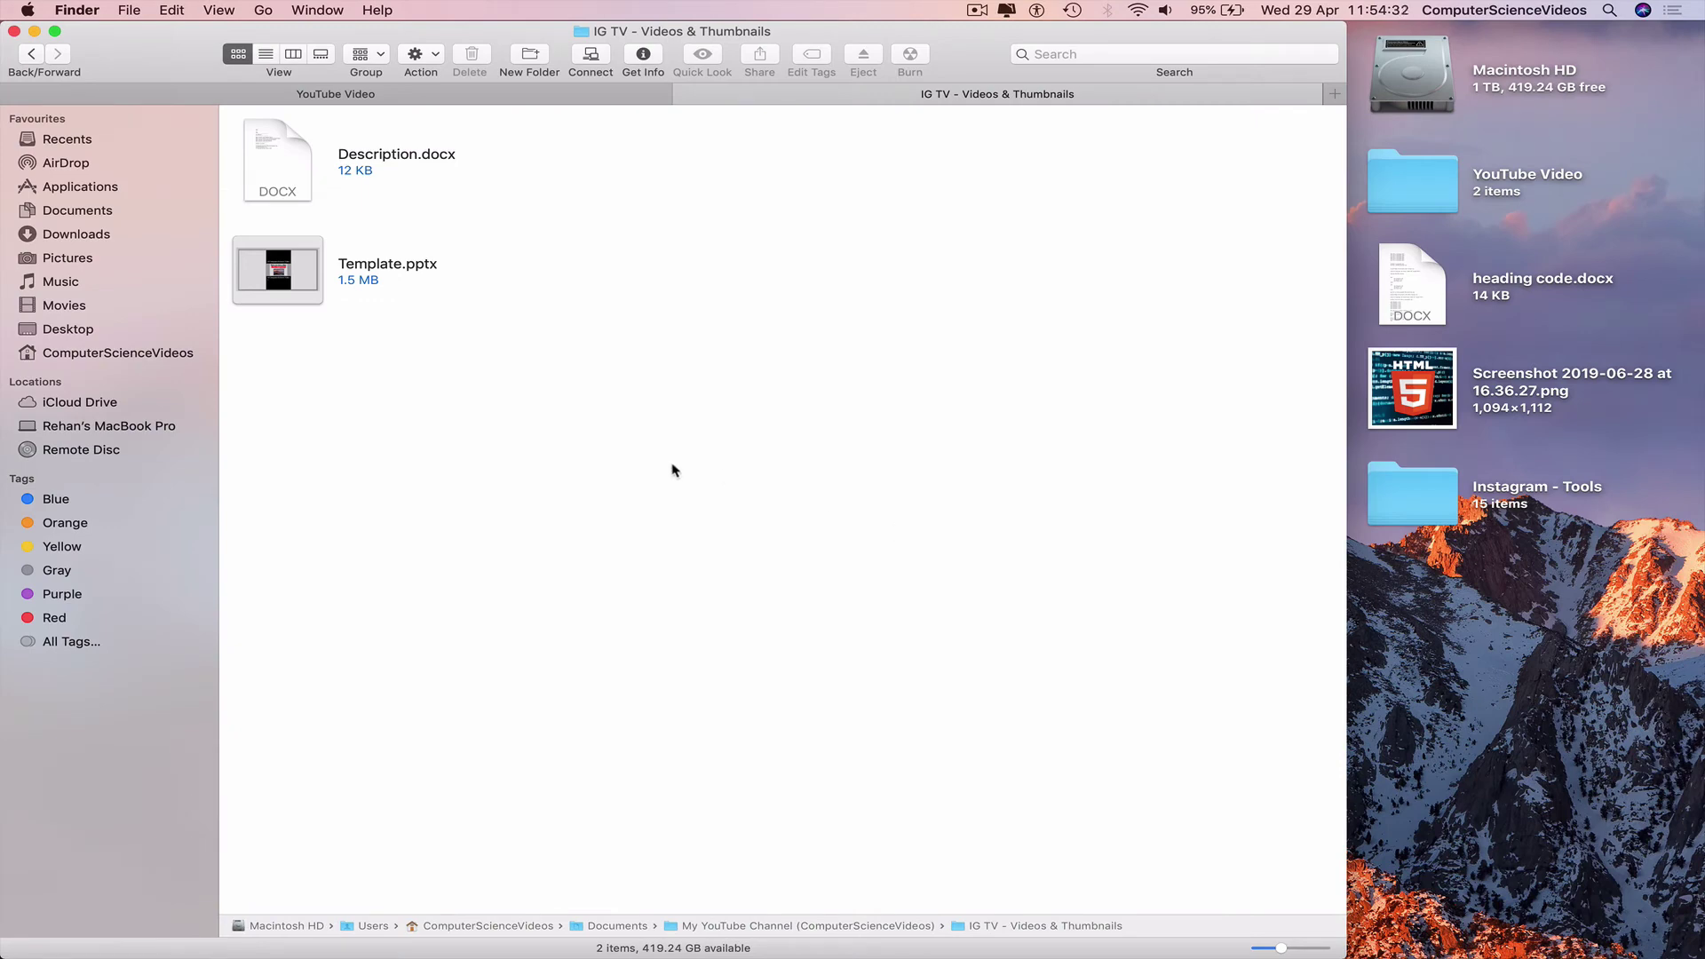
# - Copy Template.pptx from the IG TV folder into the YouTube Video folder and close the IG TV tab
pyautogui.doubleClick(1402, 222)
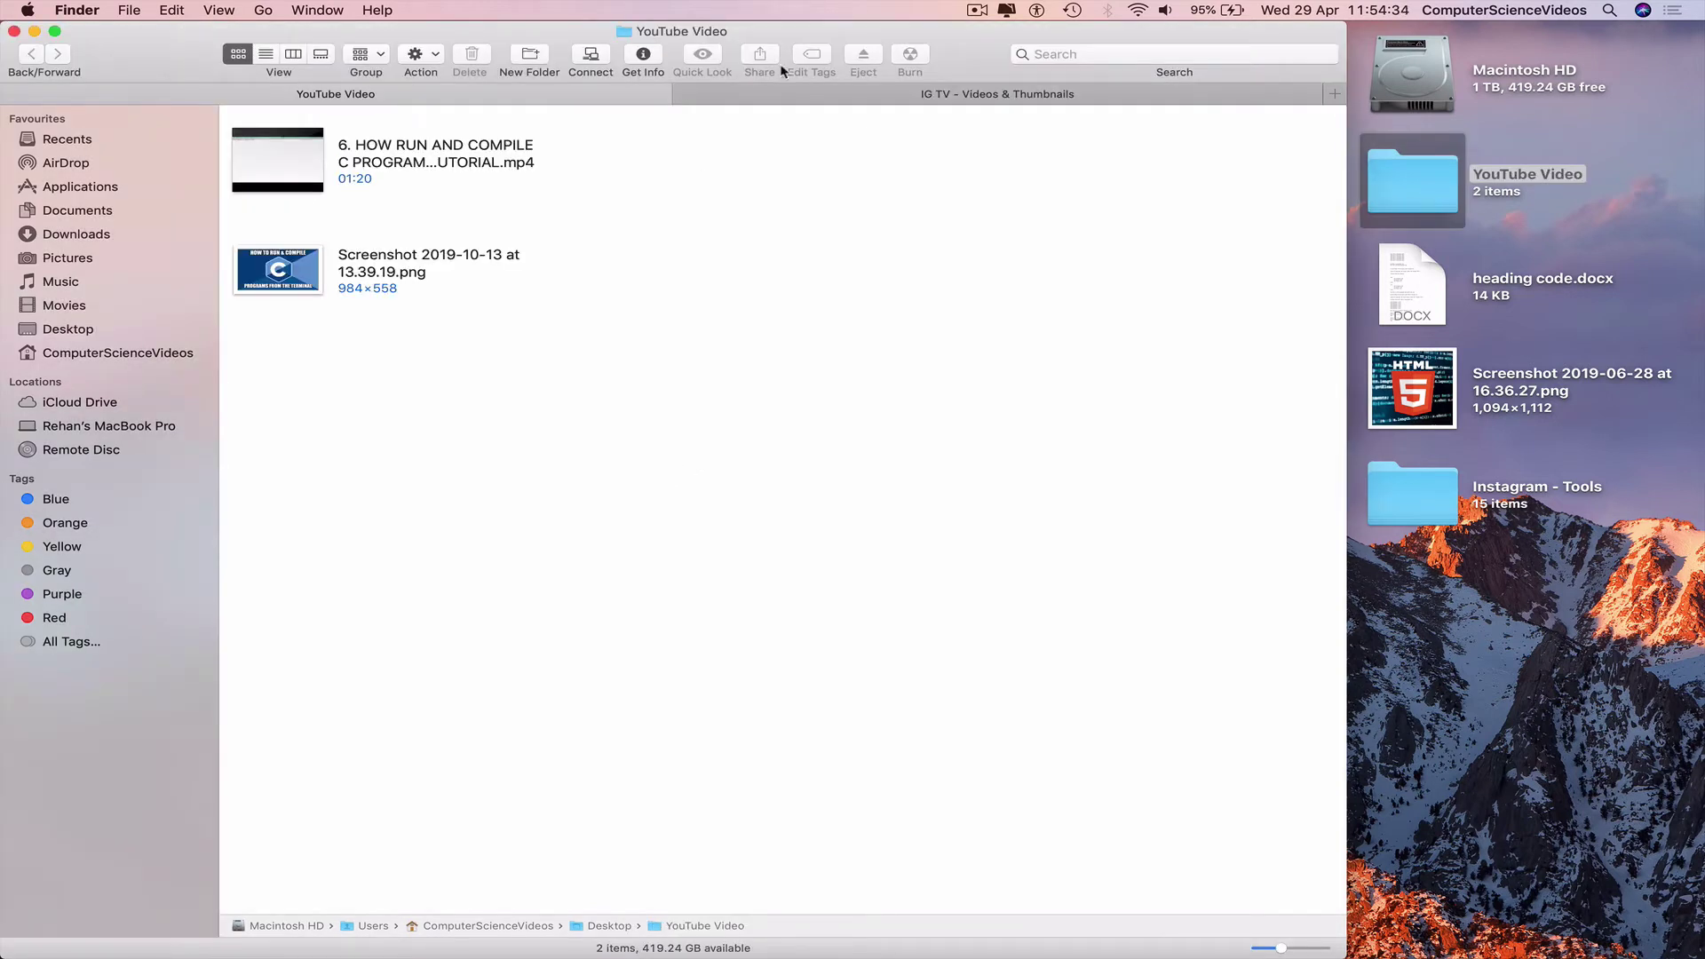
pyautogui.click(859, 95)
pyautogui.moveTo(579, 410); pyautogui.dragTo(300, 284)
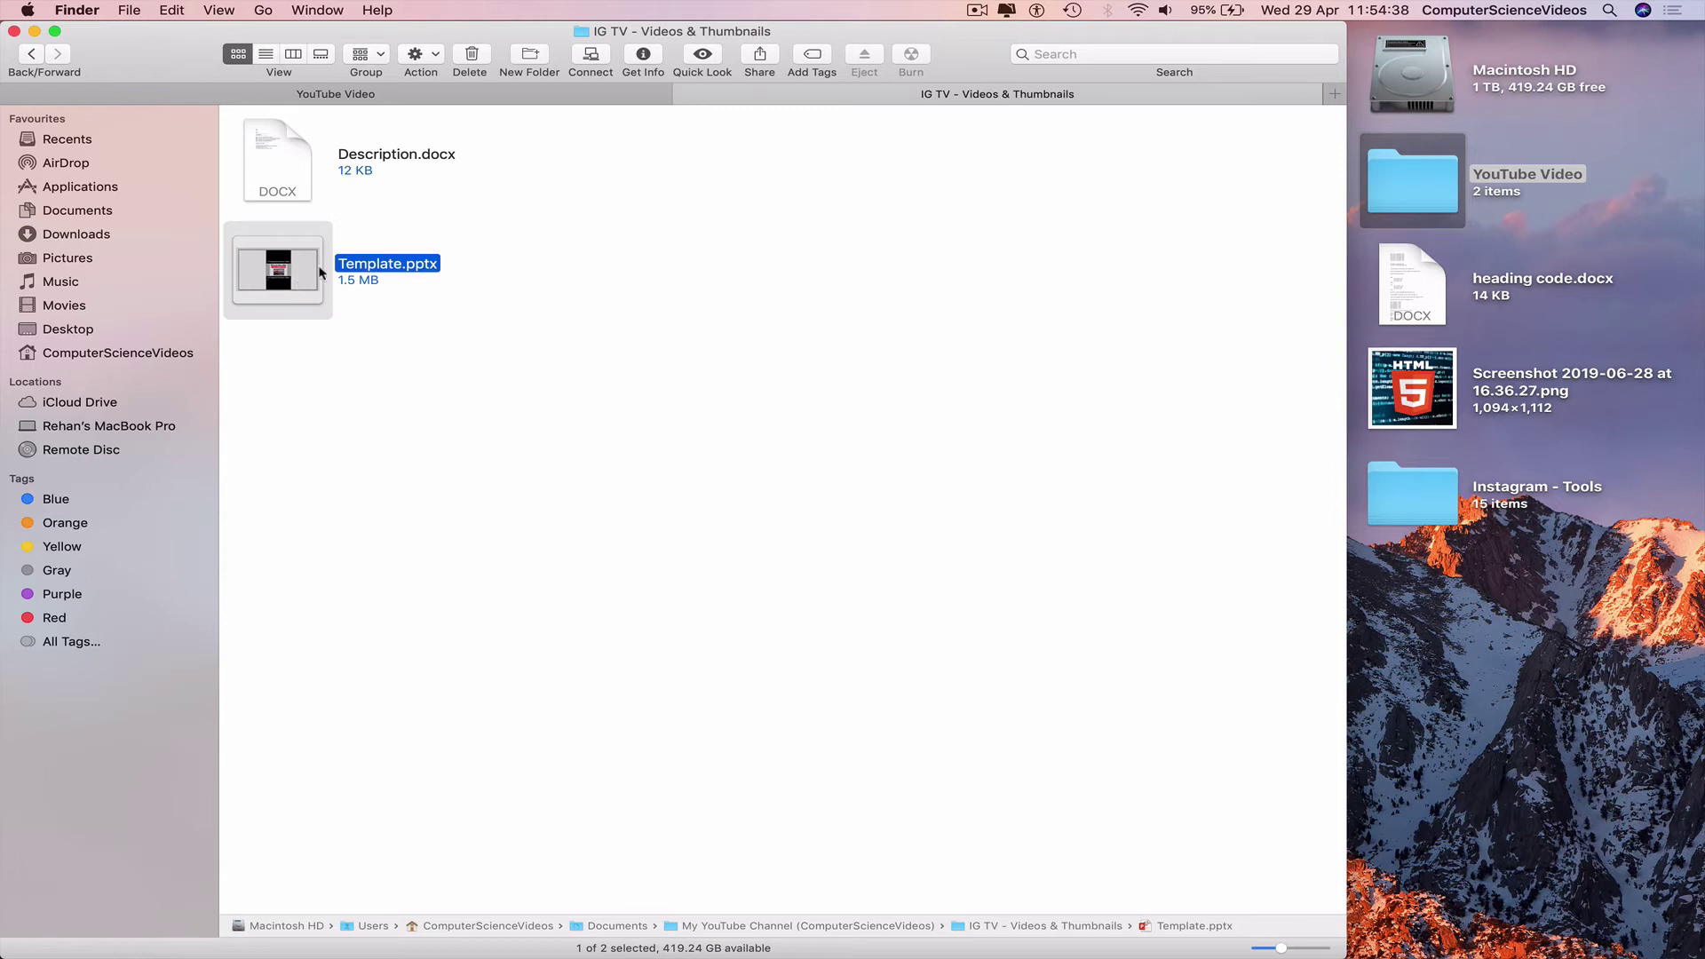
pyautogui.click(490, 101)
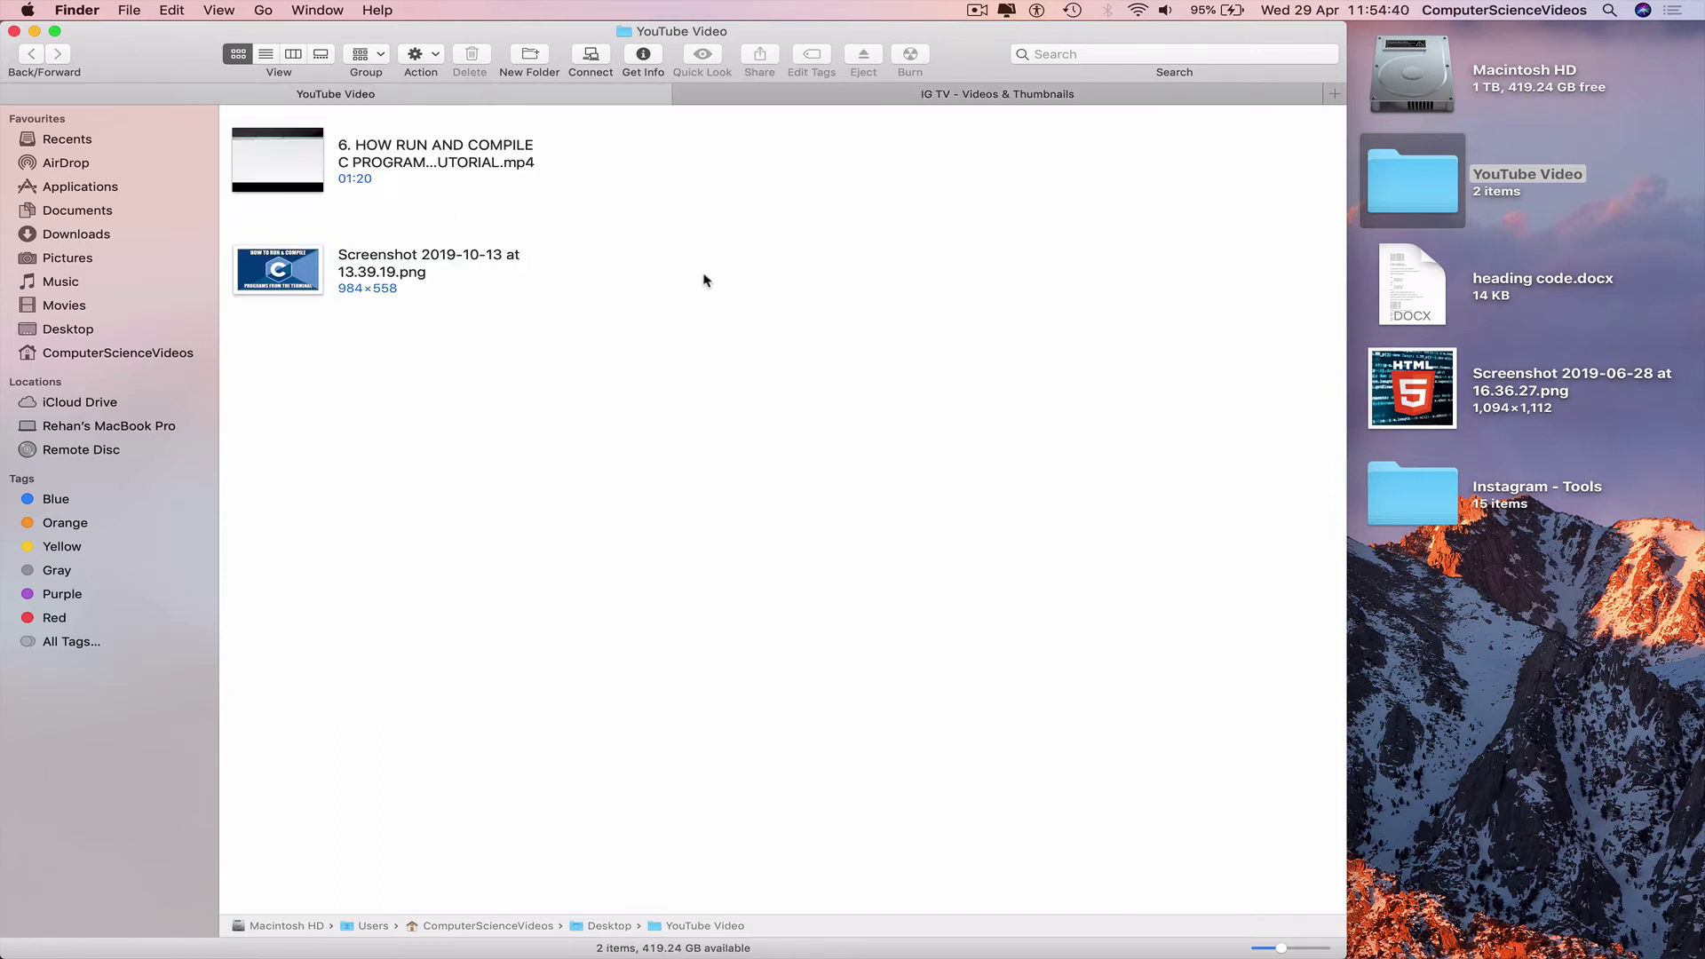
pyautogui.press('super+v')
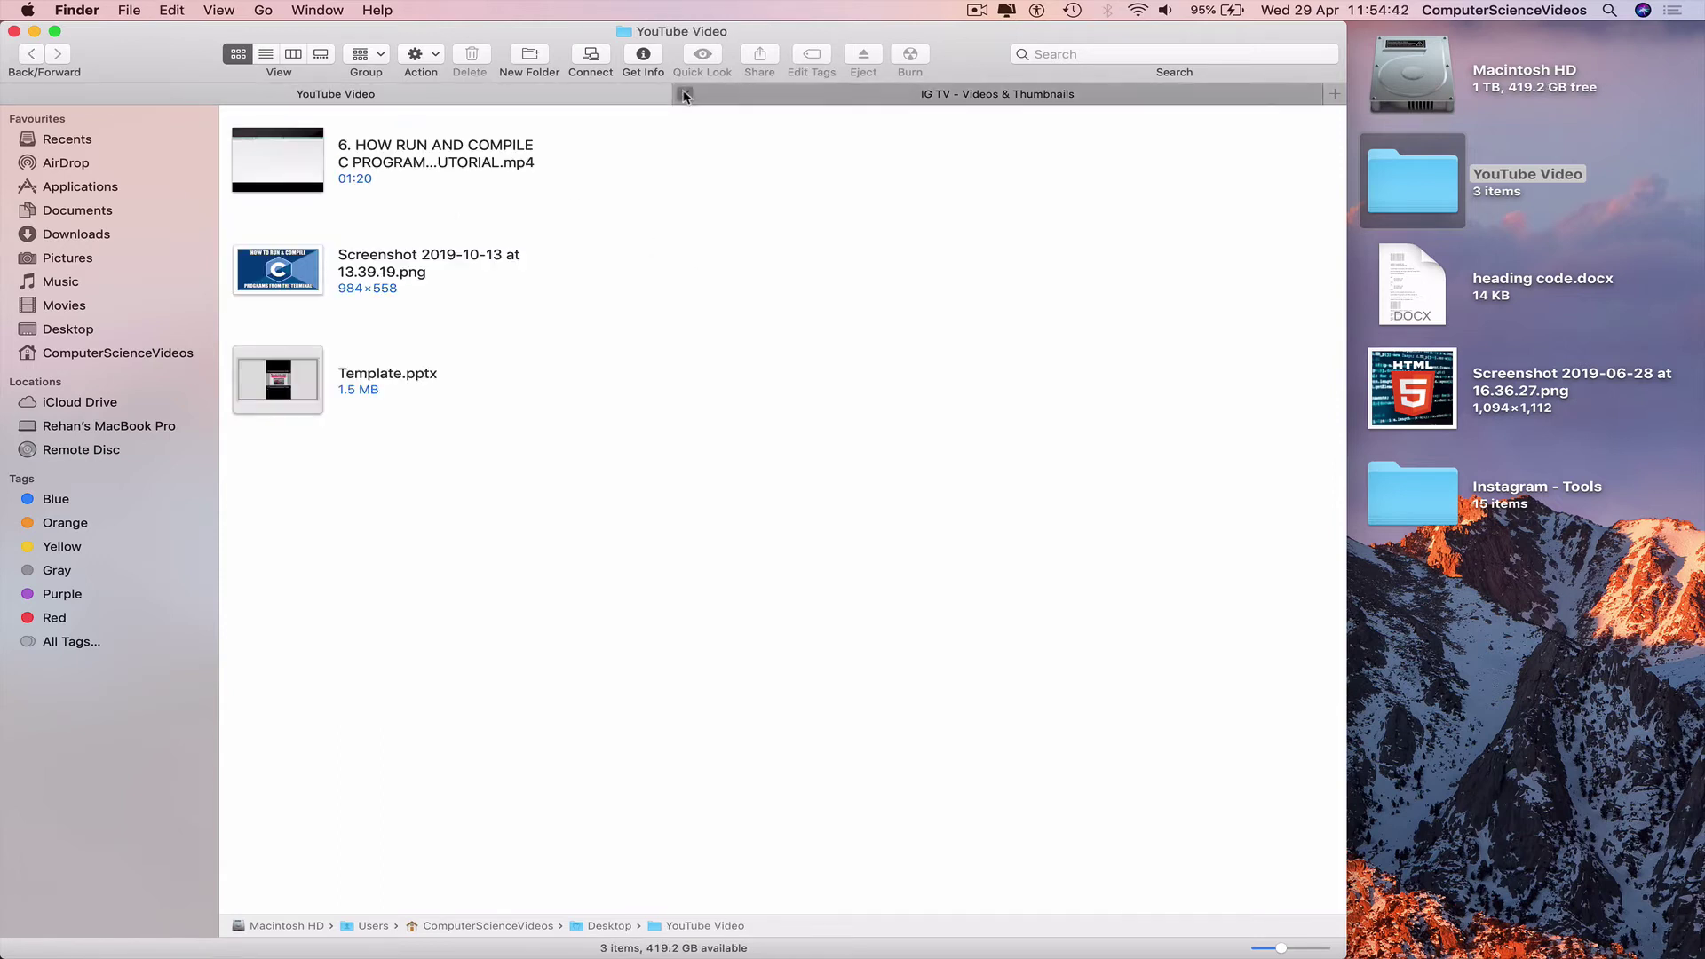
pyautogui.click(684, 94)
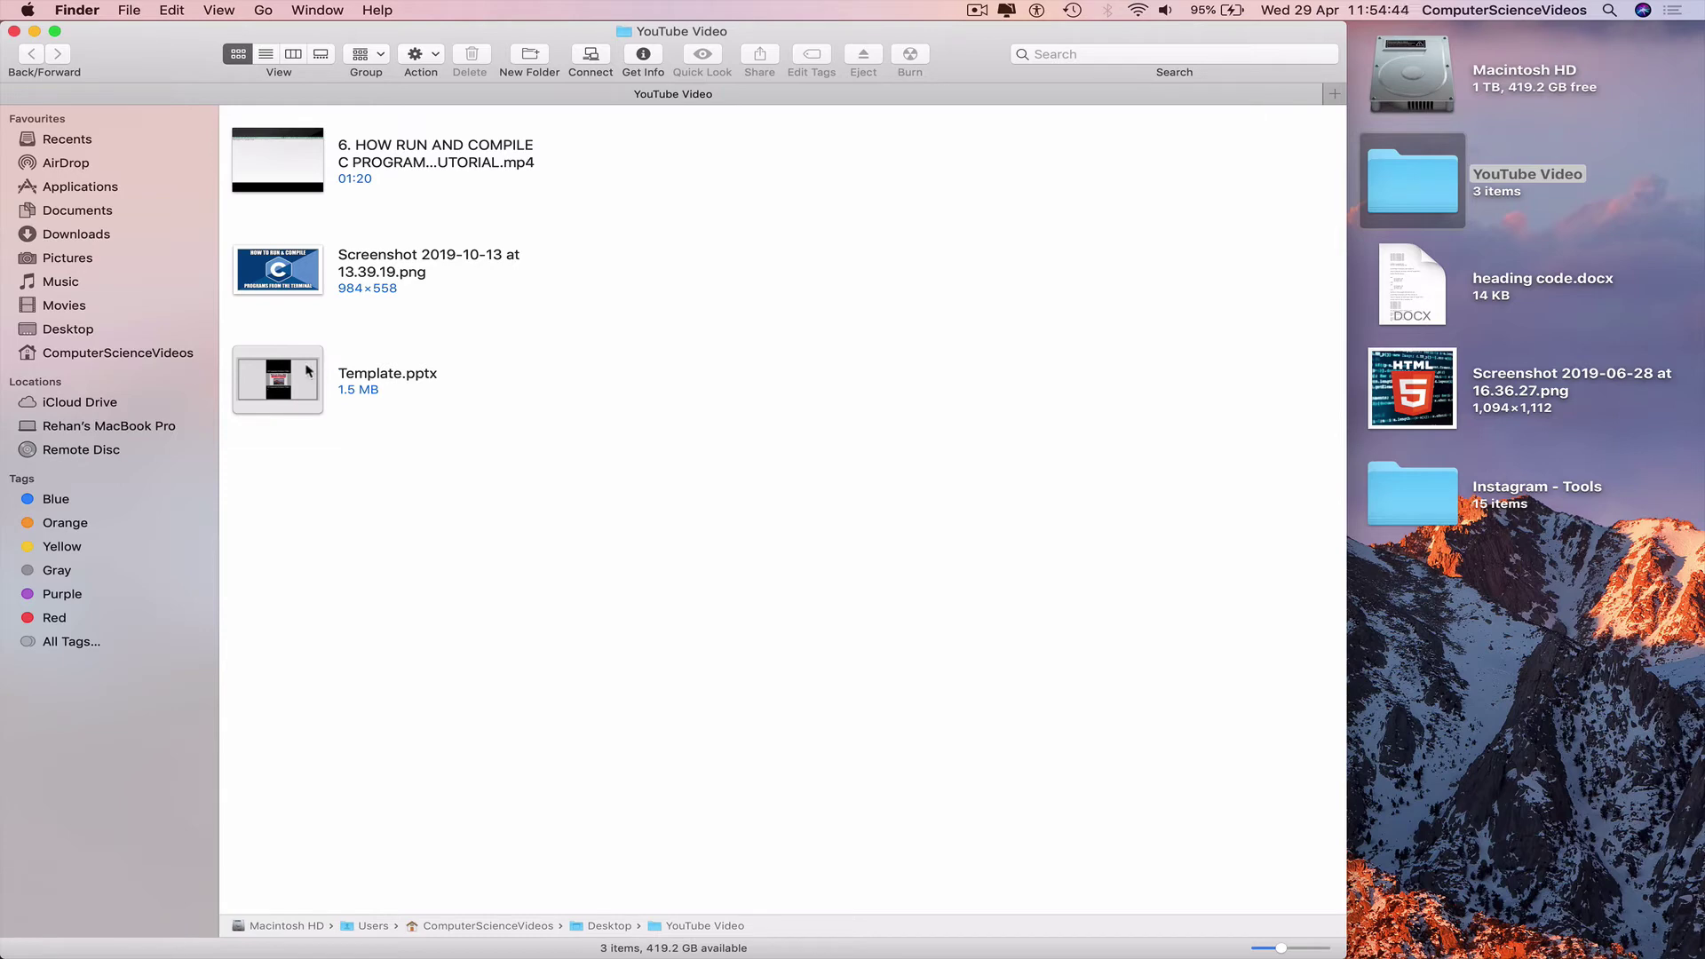
# - Open Template.pptx and drag the C-programs screenshot from Finder onto the slide
pyautogui.doubleClick(309, 370)
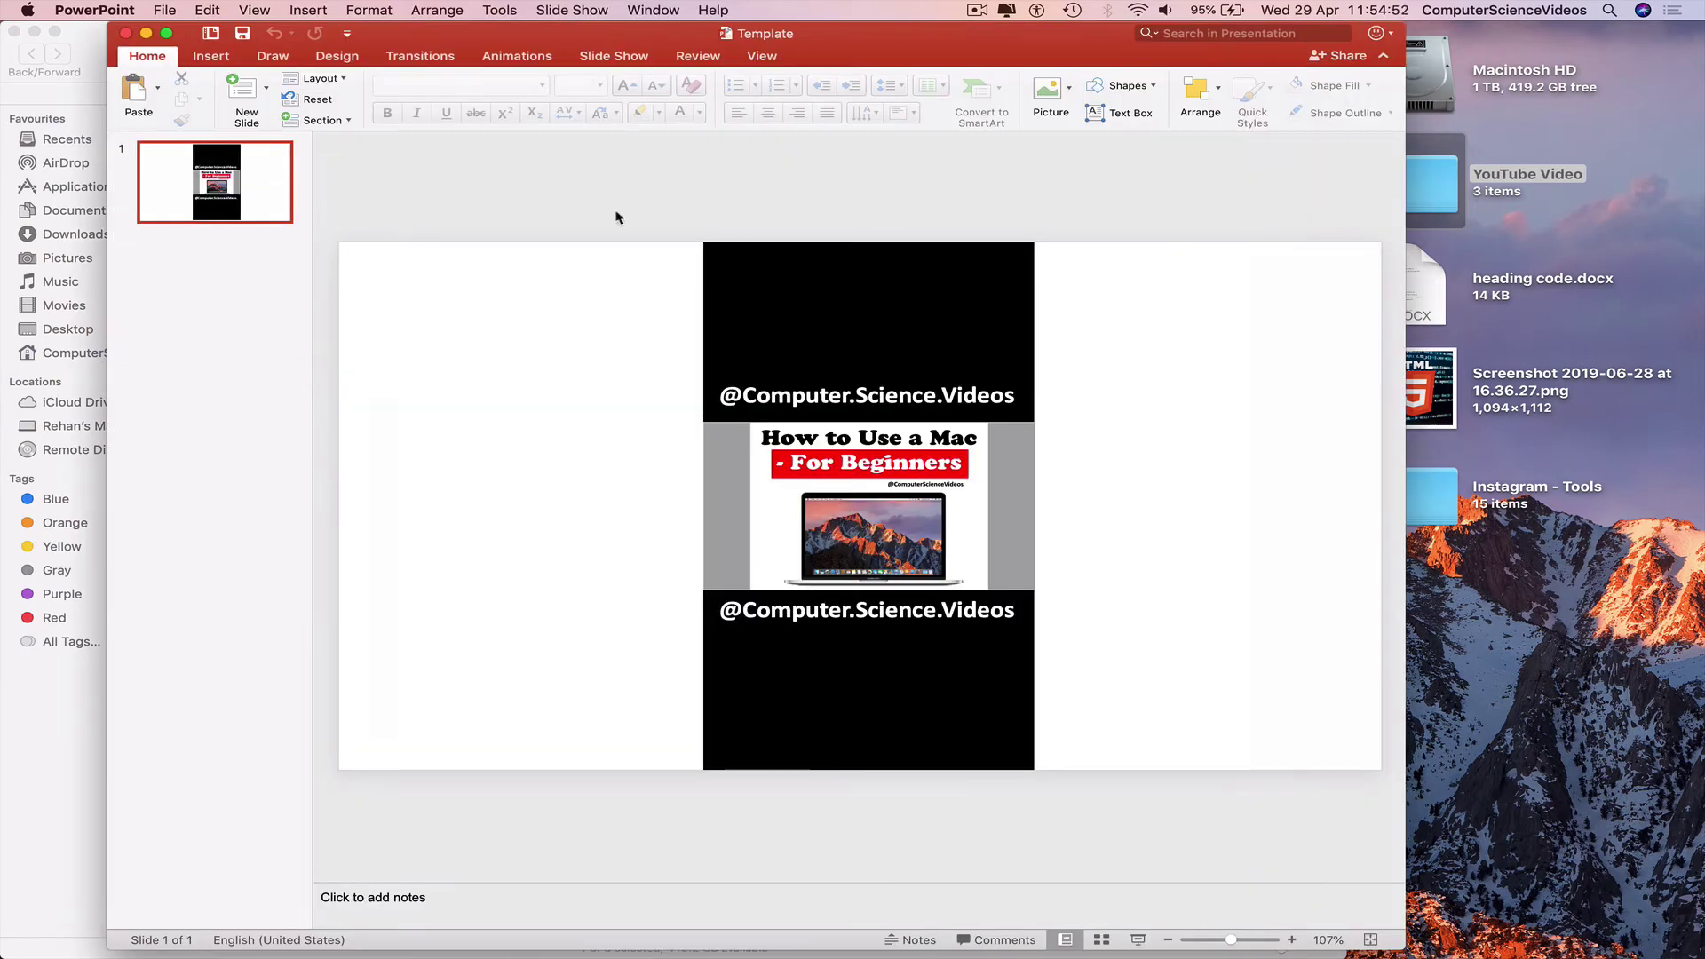
pyautogui.click(71, 41)
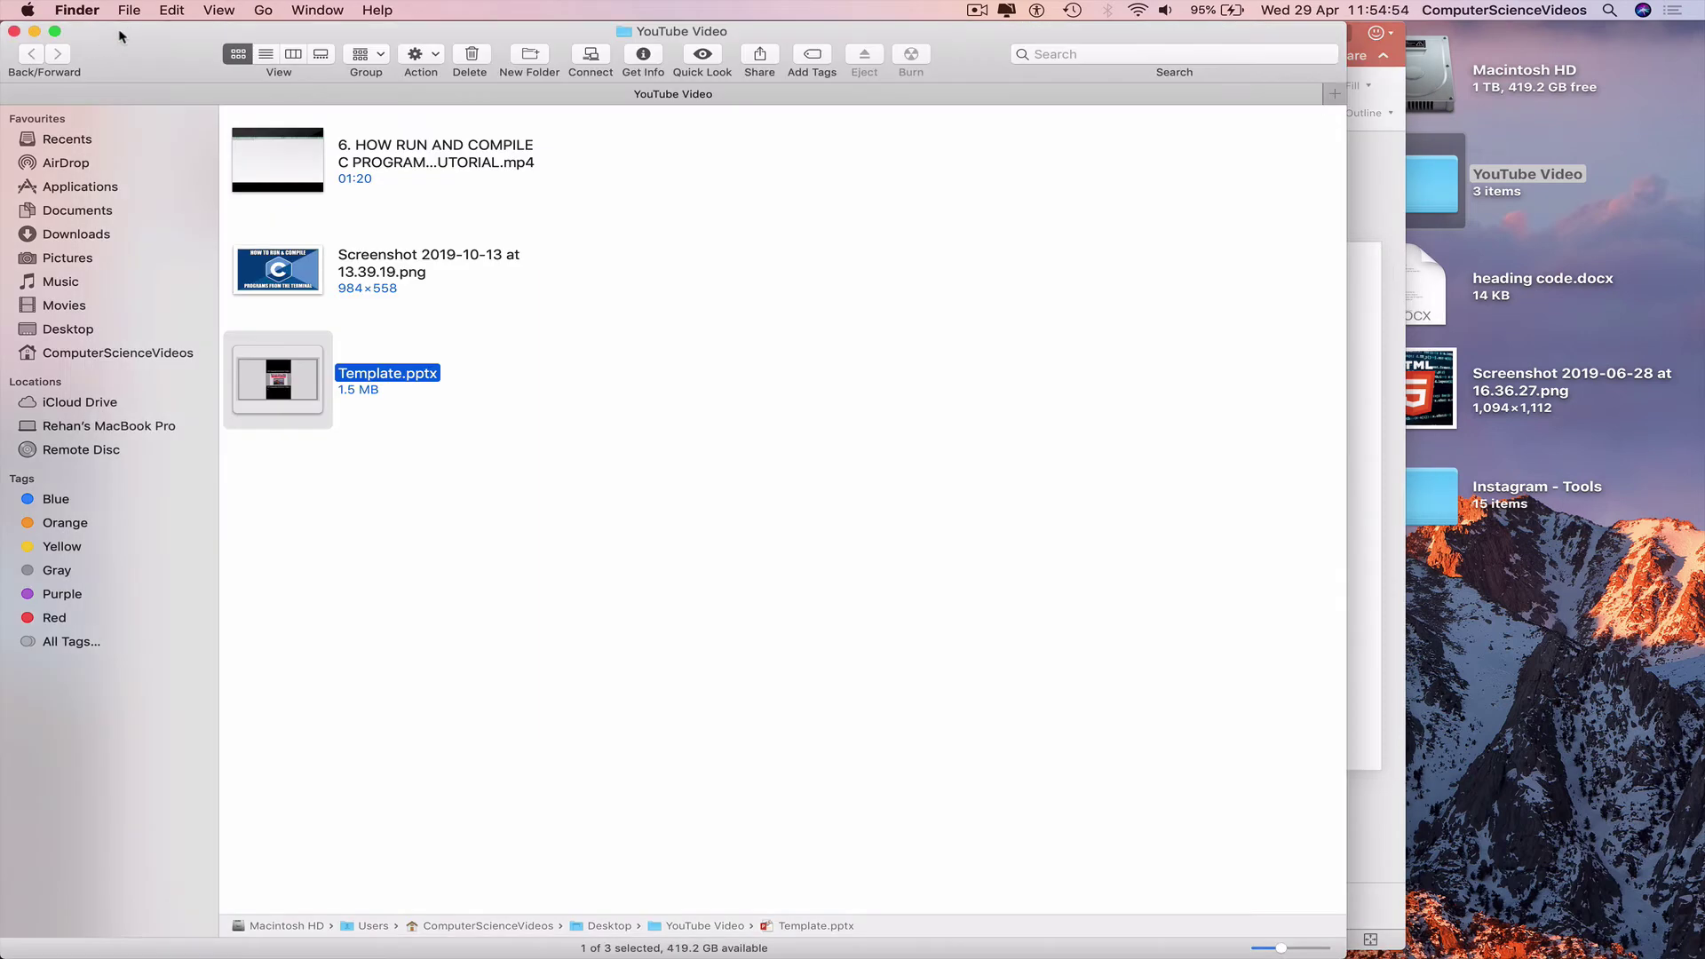
pyautogui.moveTo(122, 38); pyautogui.dragTo(1013, 502)
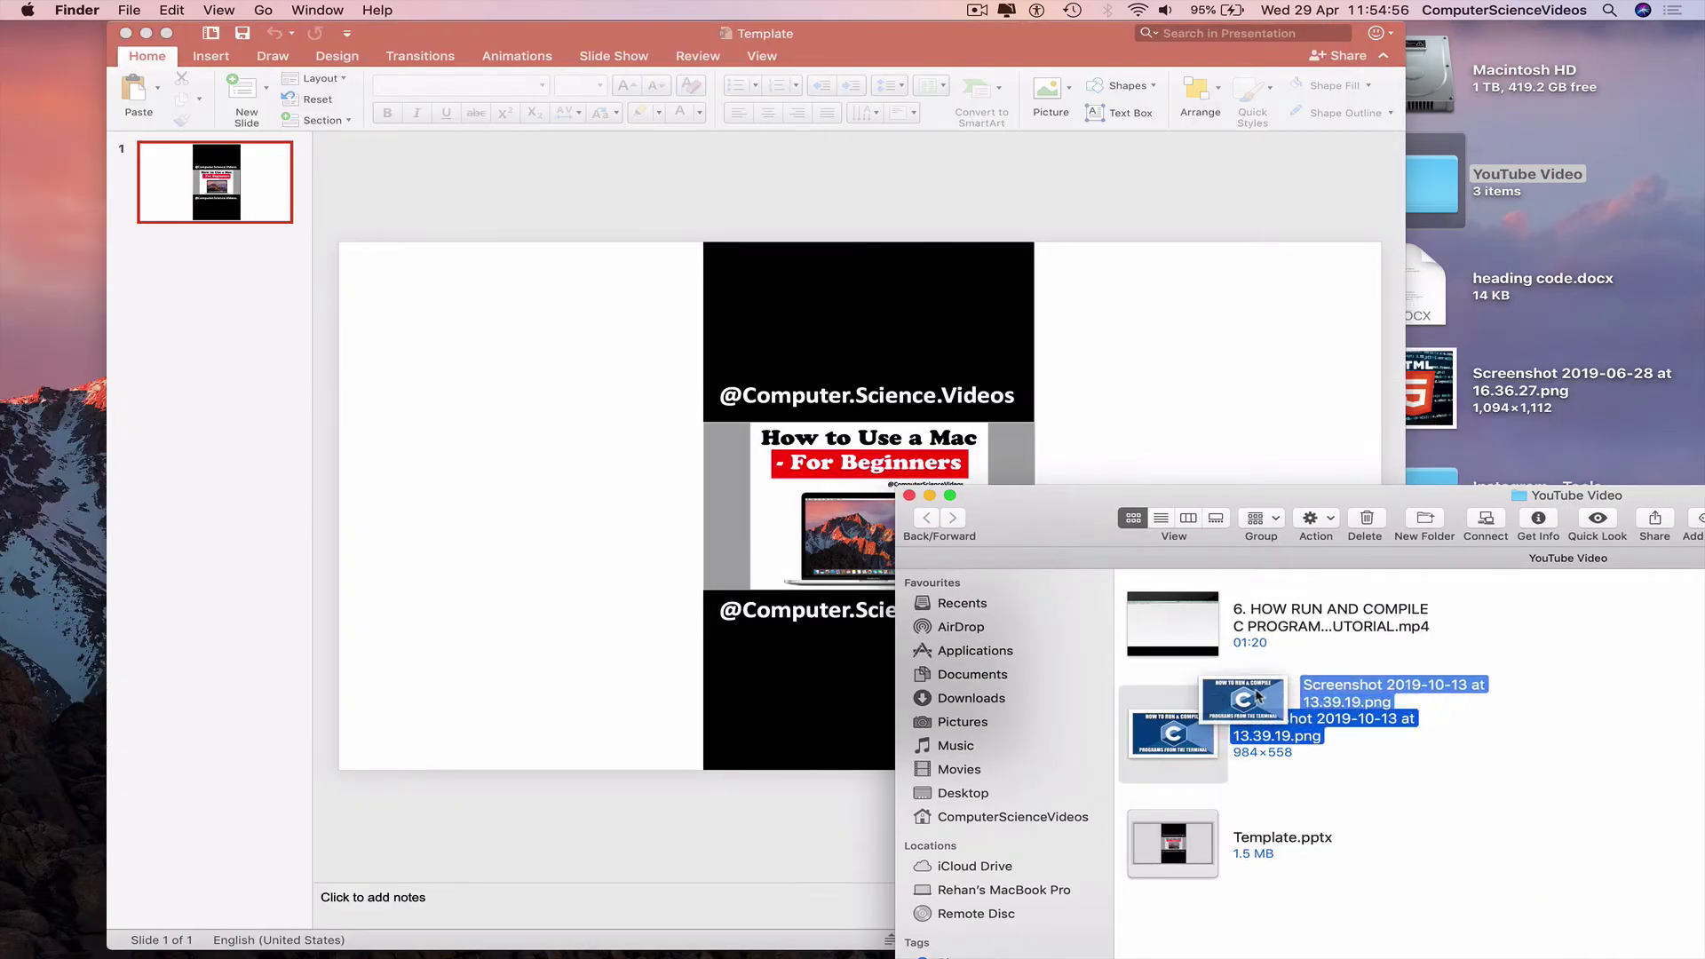
pyautogui.moveTo(1266, 684); pyautogui.dragTo(1199, 381)
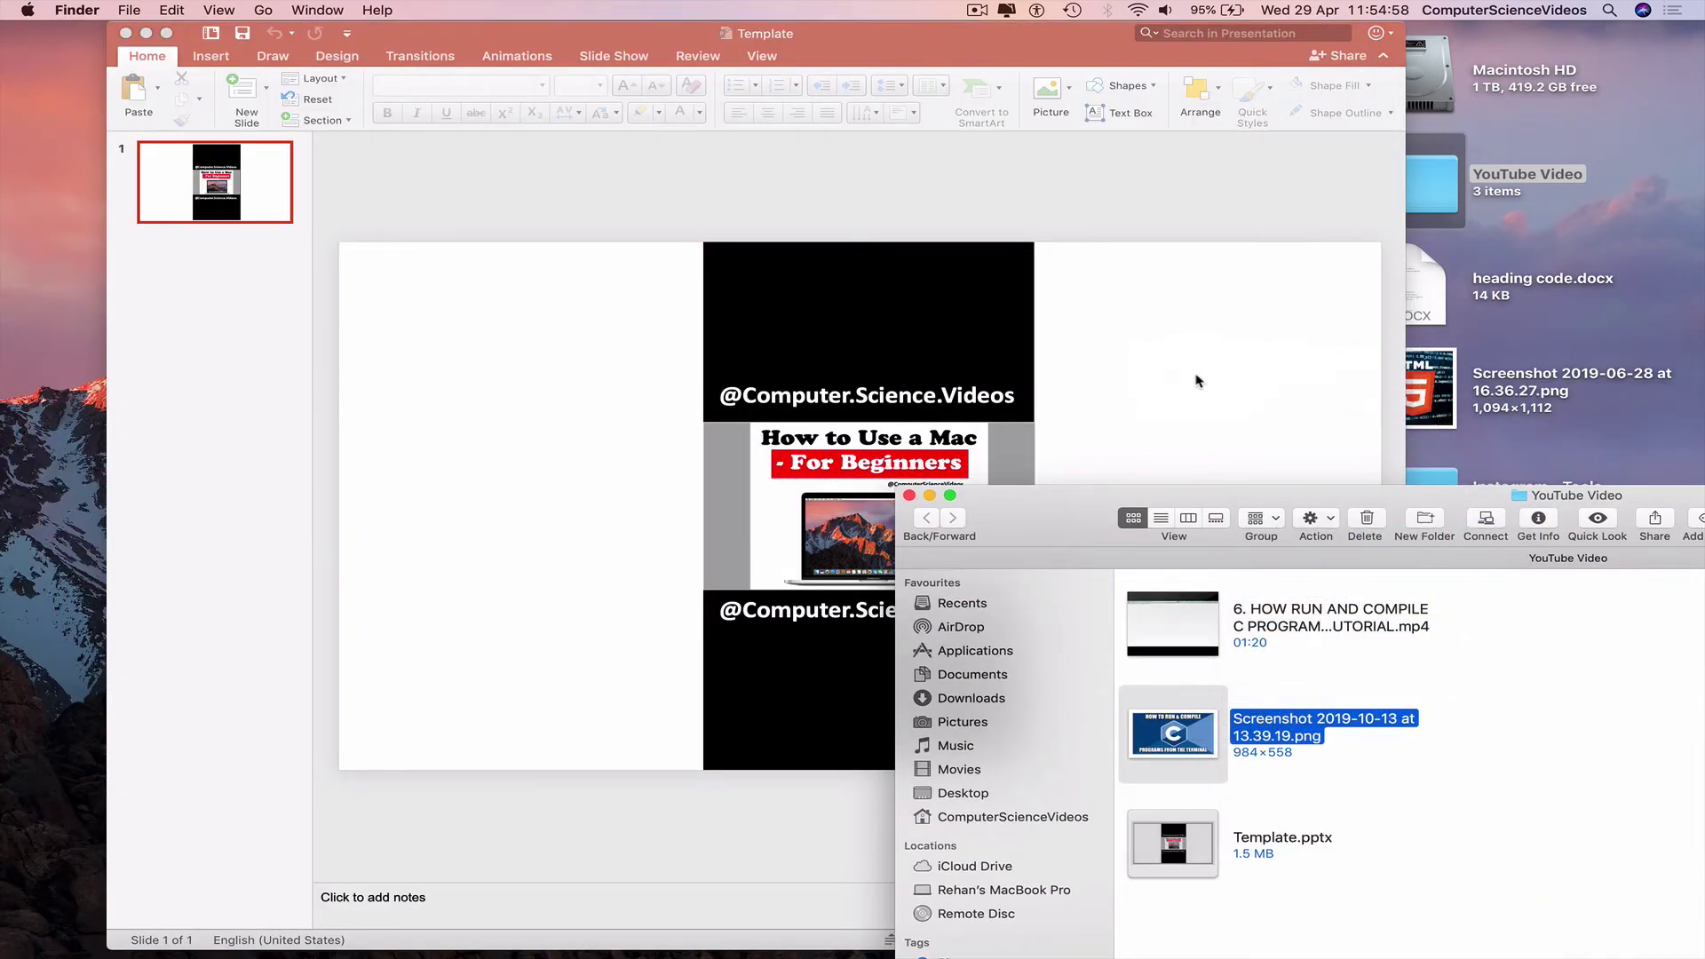
pyautogui.doubleClick(995, 515)
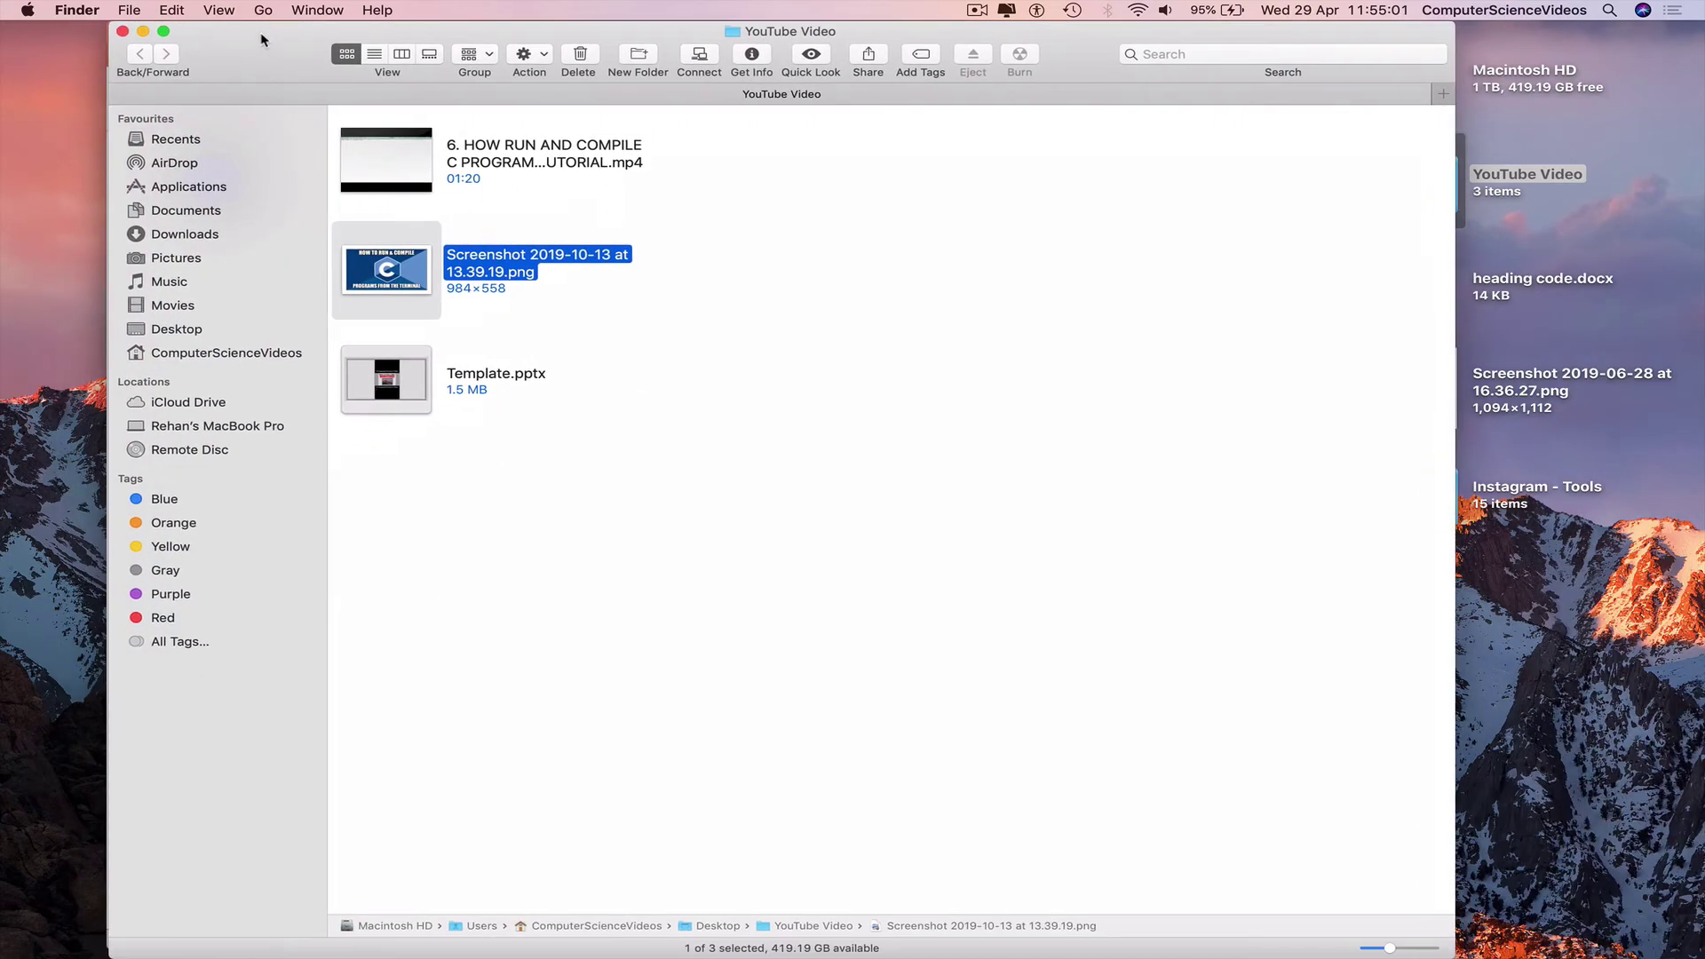
pyautogui.click(147, 32)
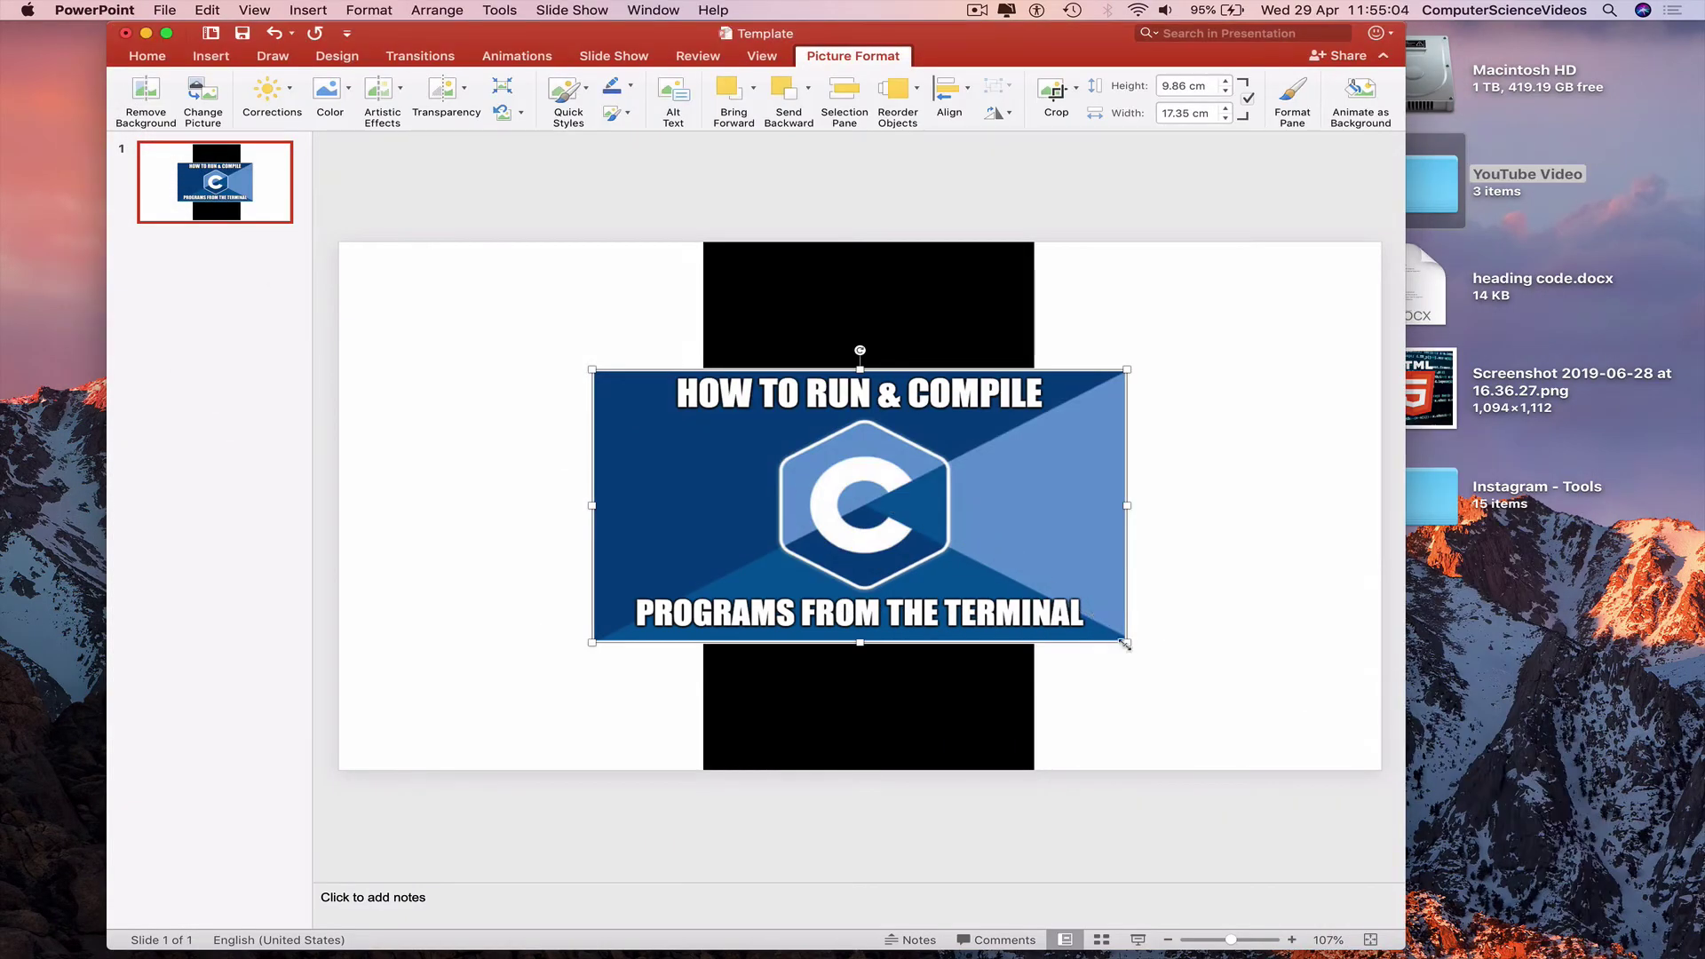
# - Resize and position the screenshot to span the slide's middle band
pyautogui.moveTo(1124, 639); pyautogui.dragTo(879, 516)
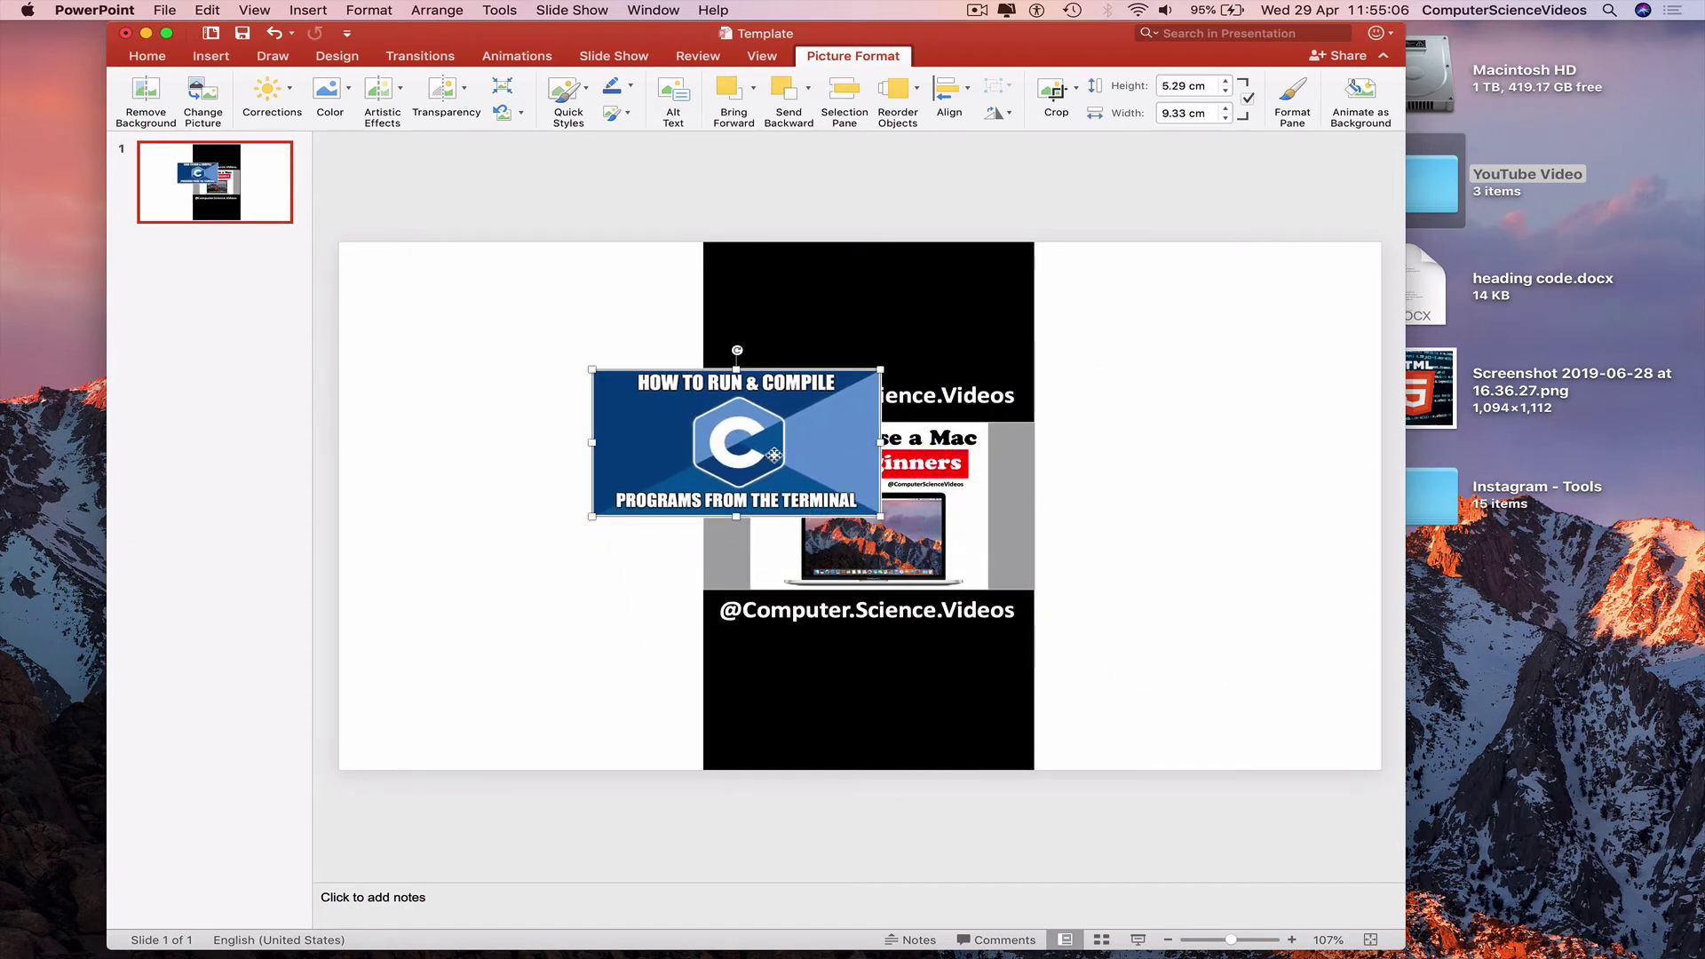
pyautogui.moveTo(755, 439); pyautogui.dragTo(867, 490)
pyautogui.moveTo(991, 569); pyautogui.dragTo(1034, 590)
pyautogui.click(1104, 561)
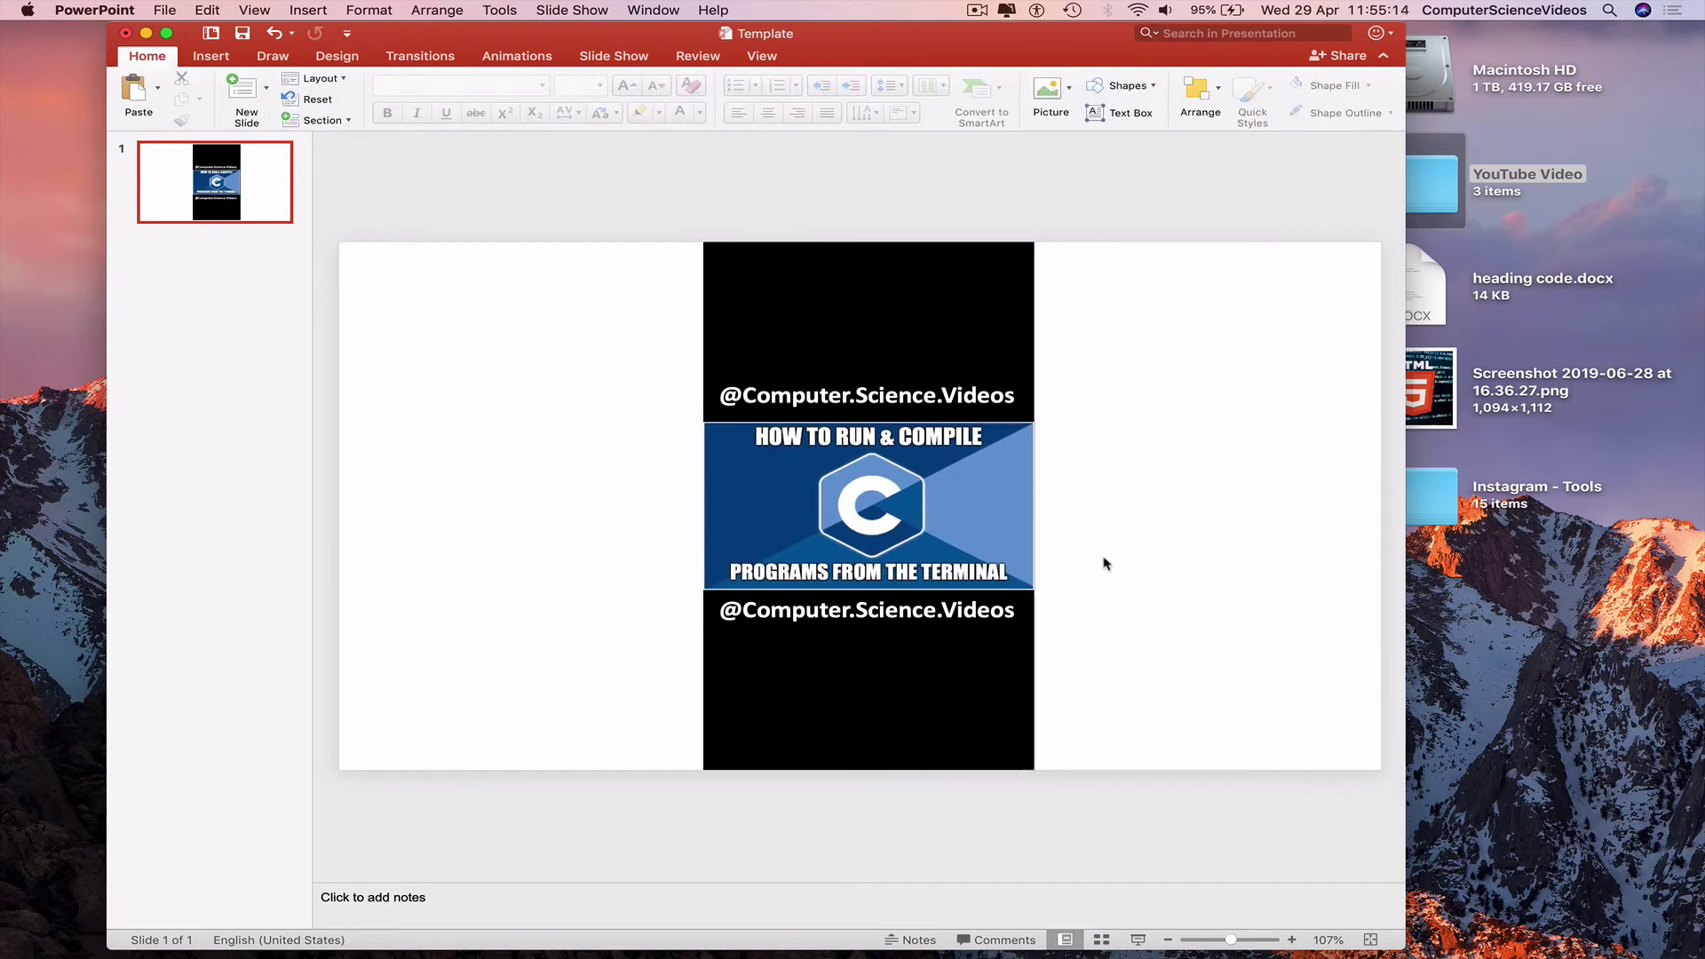
# - Capture the vertical cover region as a screenshot, then undo the last slide change
pyautogui.press('super+shift+4')
pyautogui.moveTo(702, 240); pyautogui.dragTo(1035, 771)
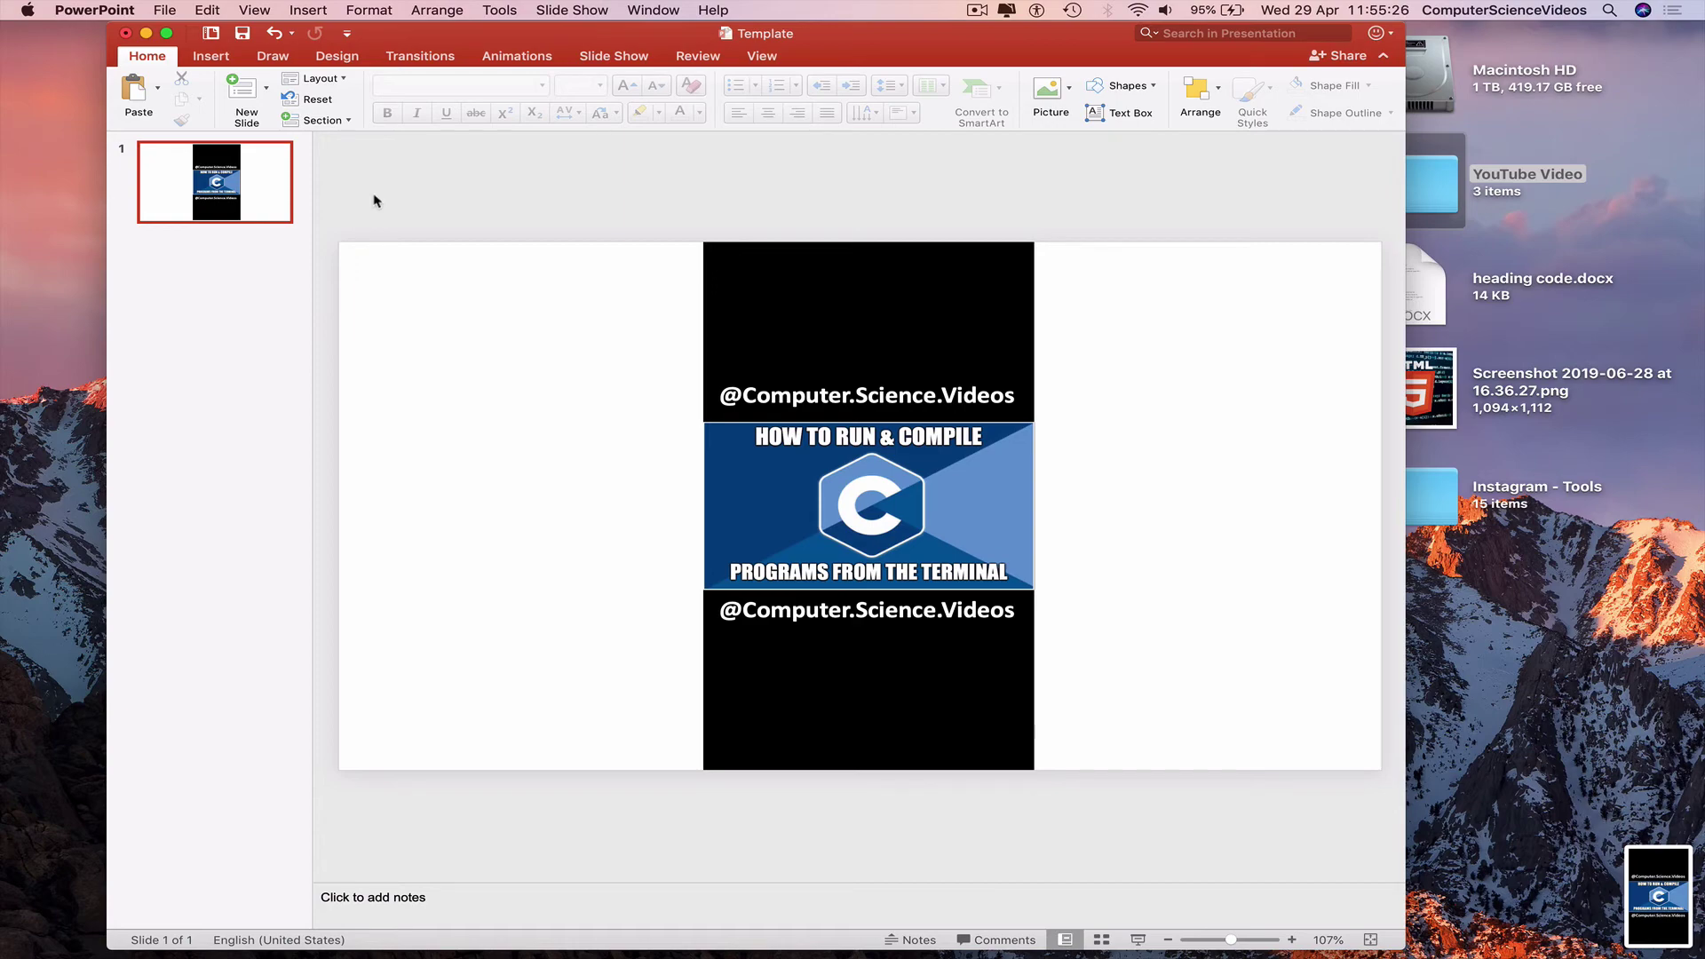
pyautogui.press('super+z')
# - Quit PowerPoint
pyautogui.click(69, 8)
pyautogui.click(98, 179)
pyautogui.click(1020, 324)
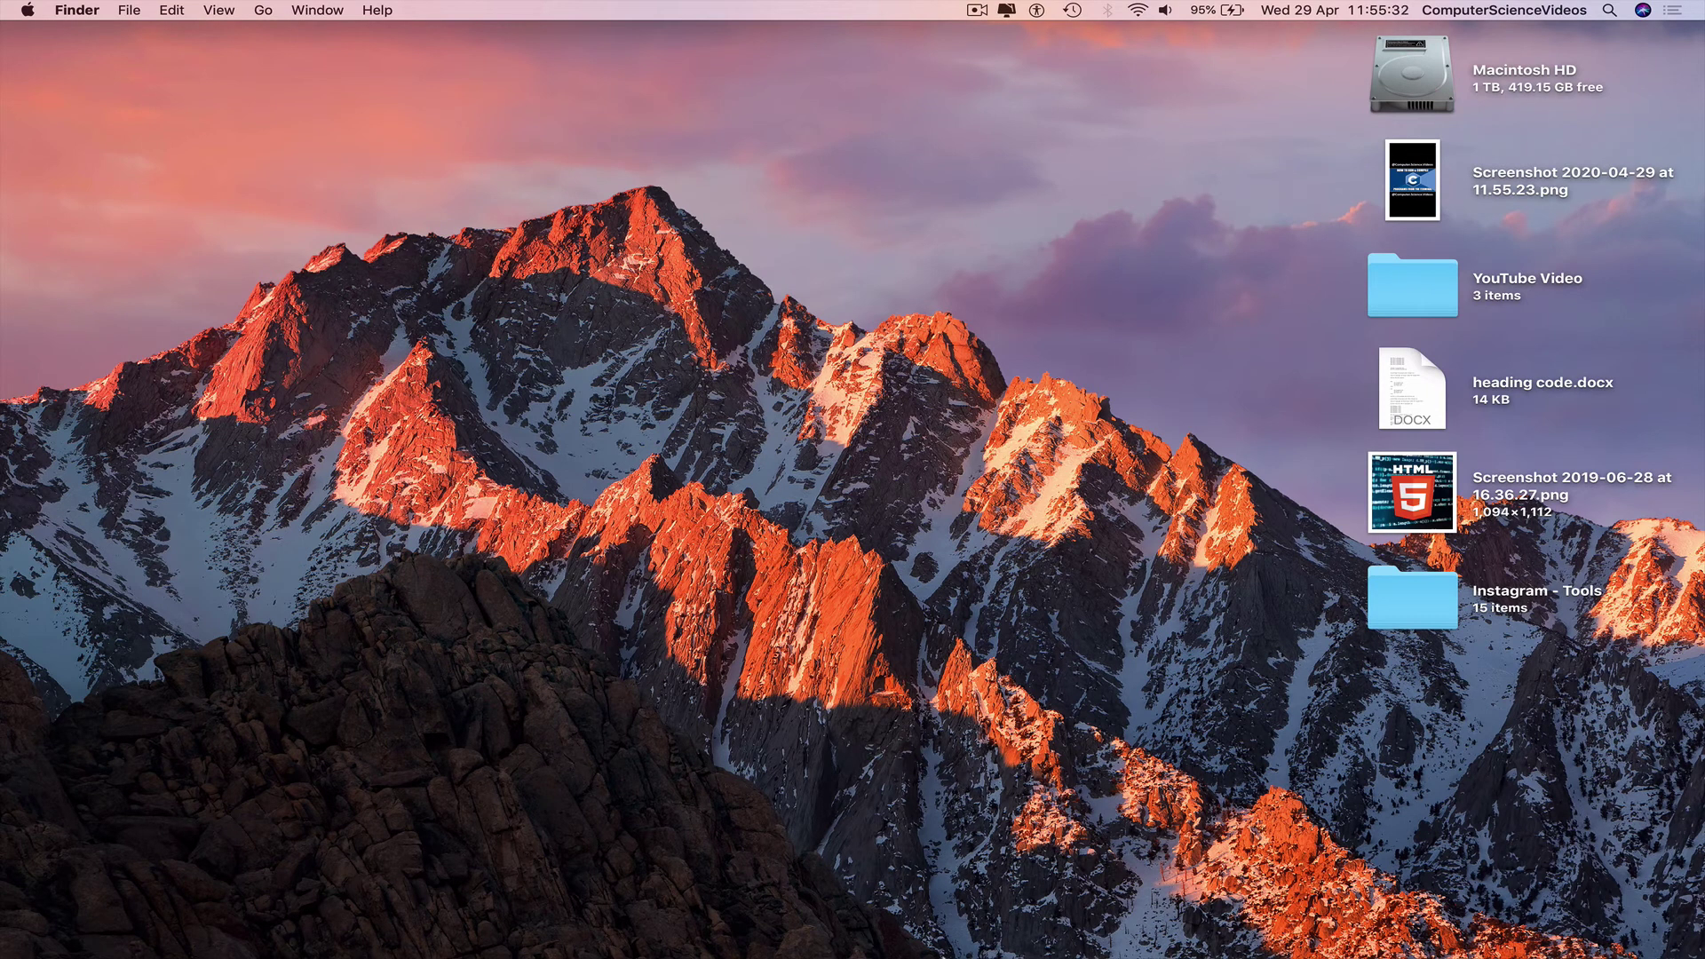
# - In Safari, replace the IGTV cover with the new vertical C-programming screenshot from the Desktop
pyautogui.moveTo(126, 955)
pyautogui.click(238, 950)
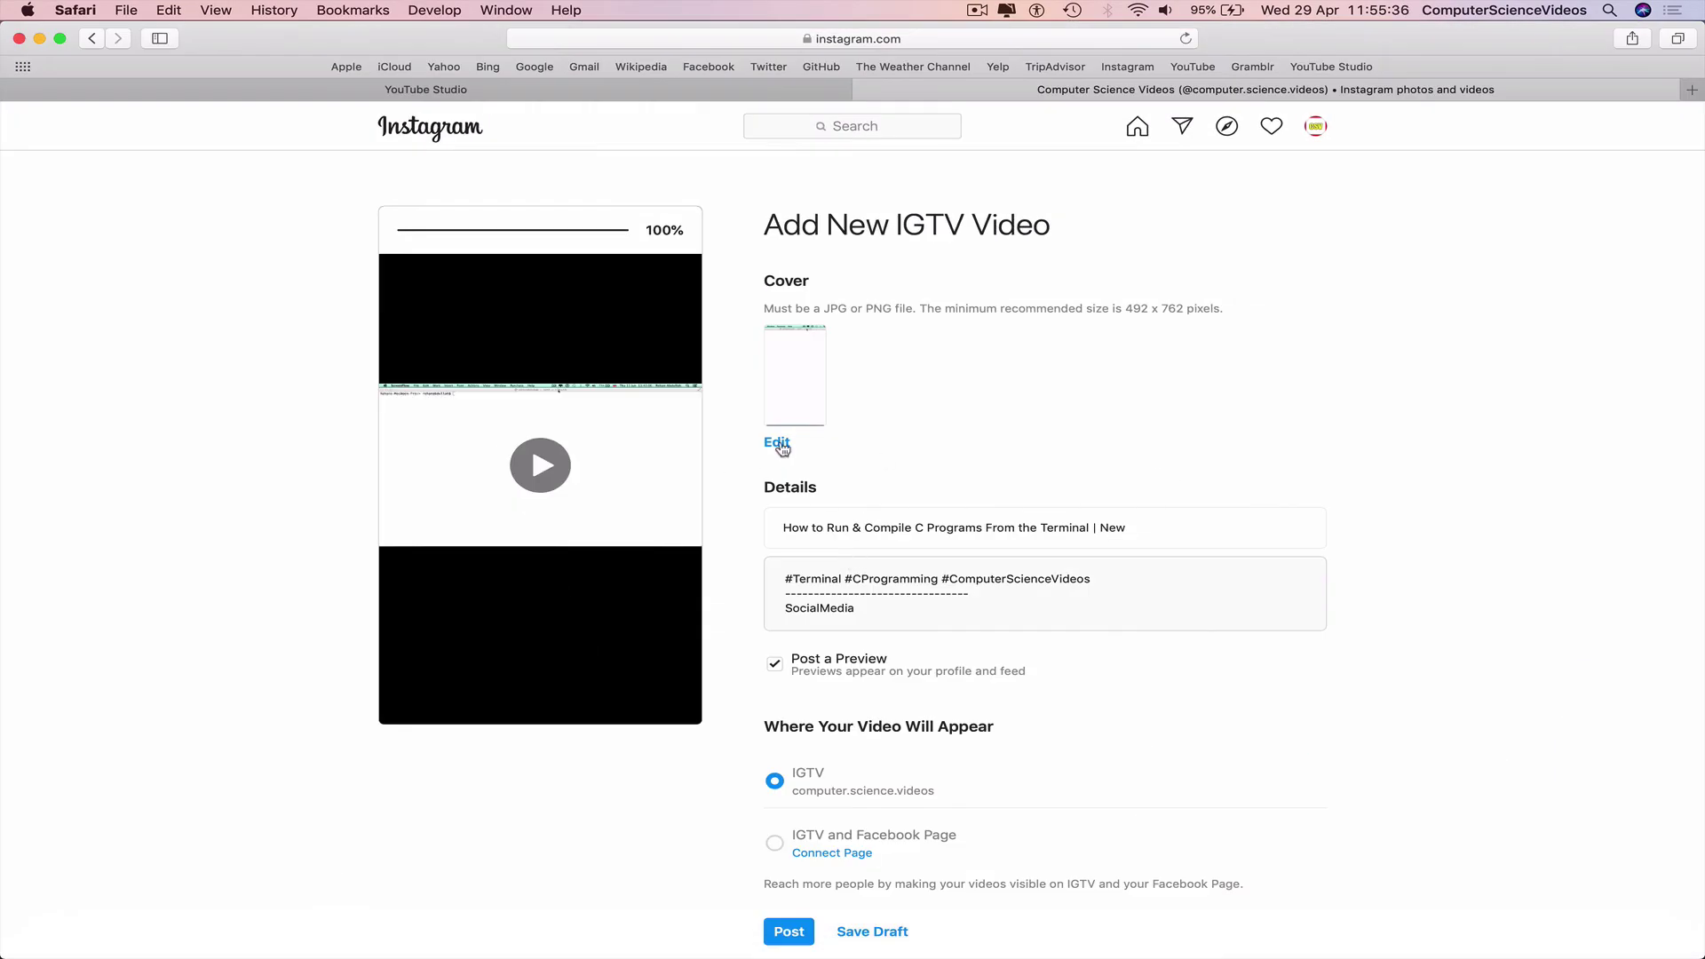
pyautogui.click(778, 443)
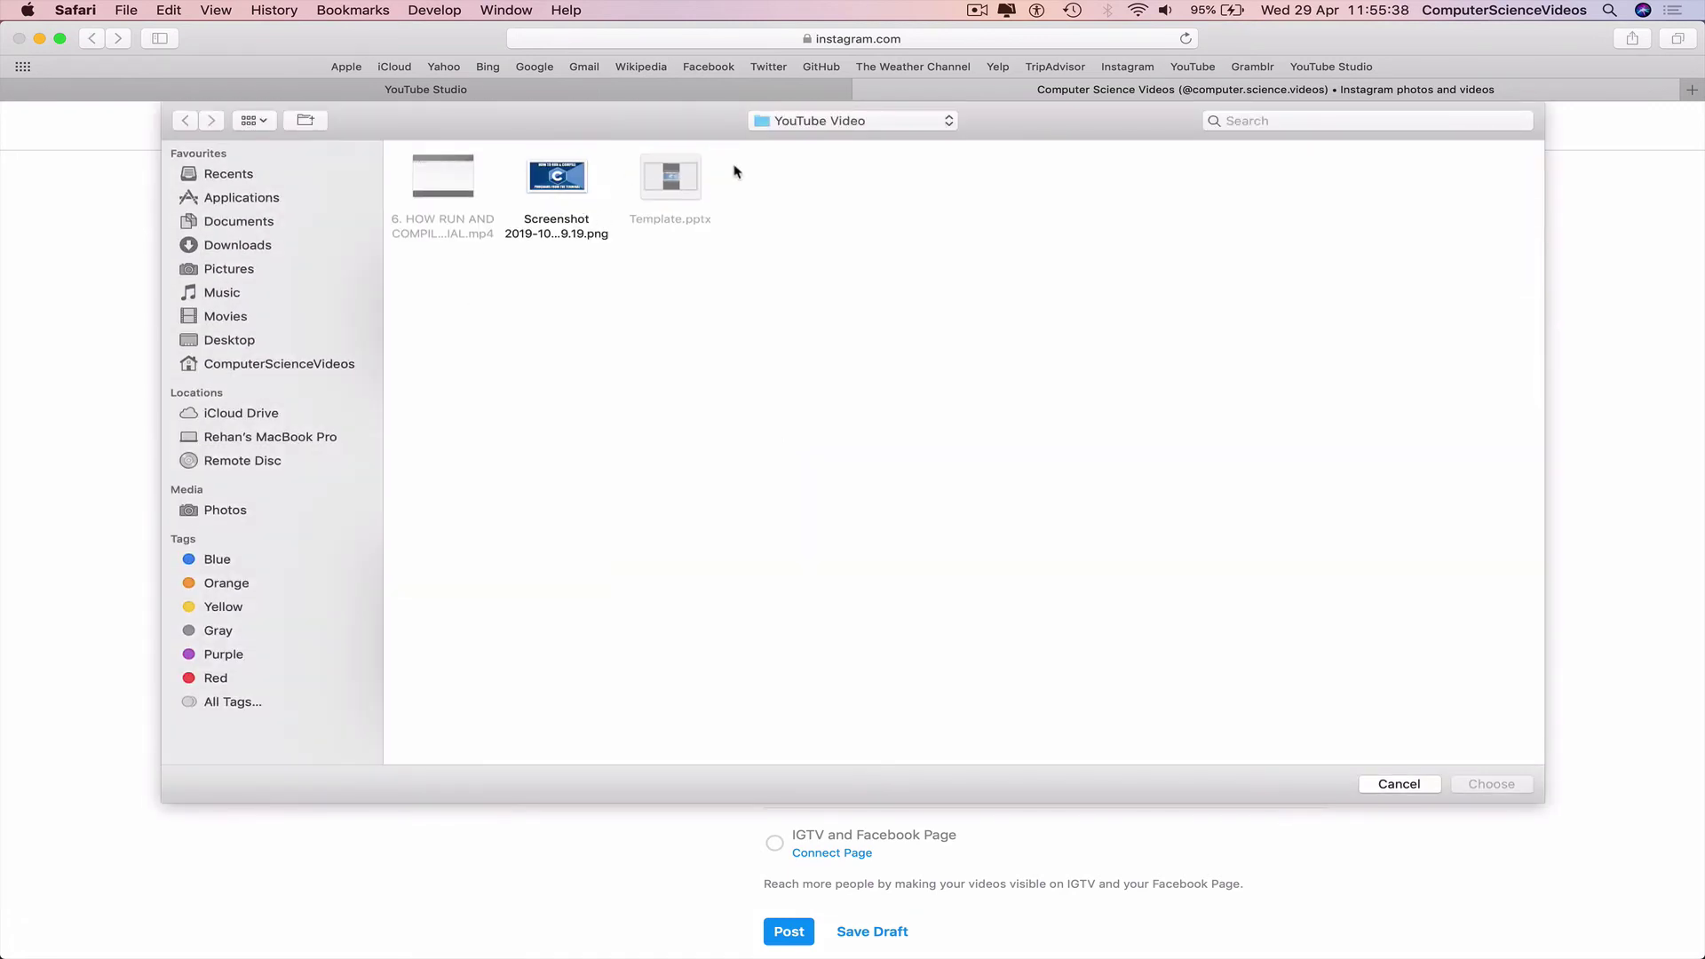
pyautogui.click(233, 339)
pyautogui.doubleClick(799, 173)
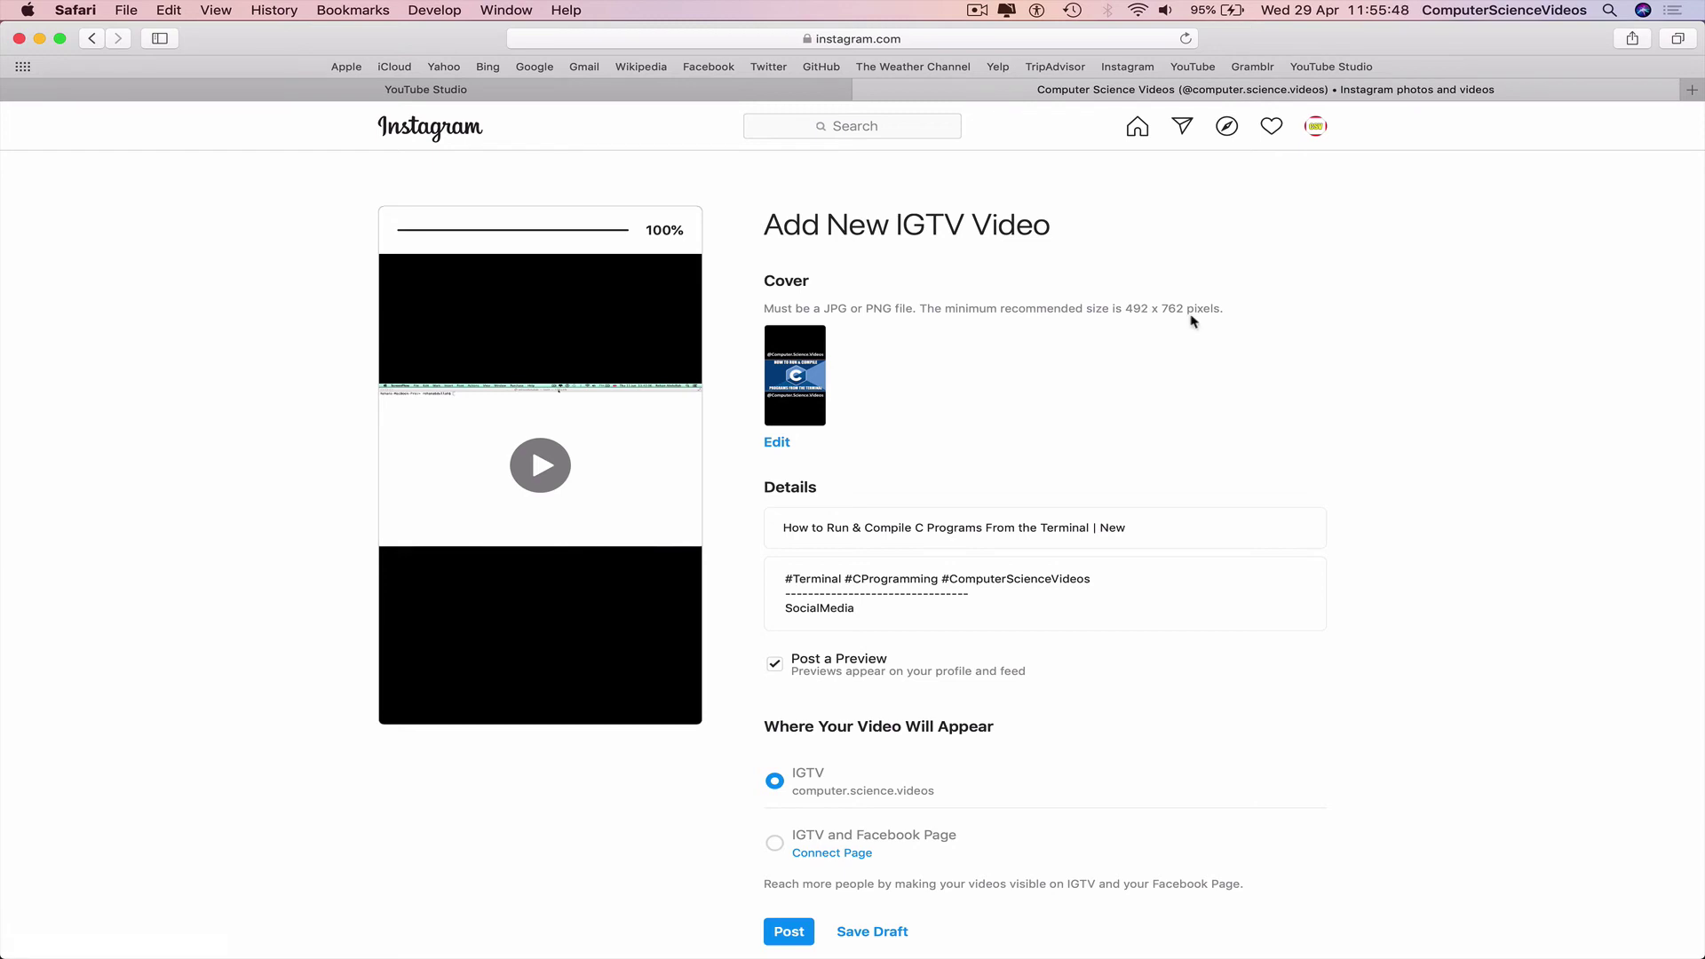
pyautogui.scroll(-3, 1193, 322)
pyautogui.scroll(-5, 1181, 476)
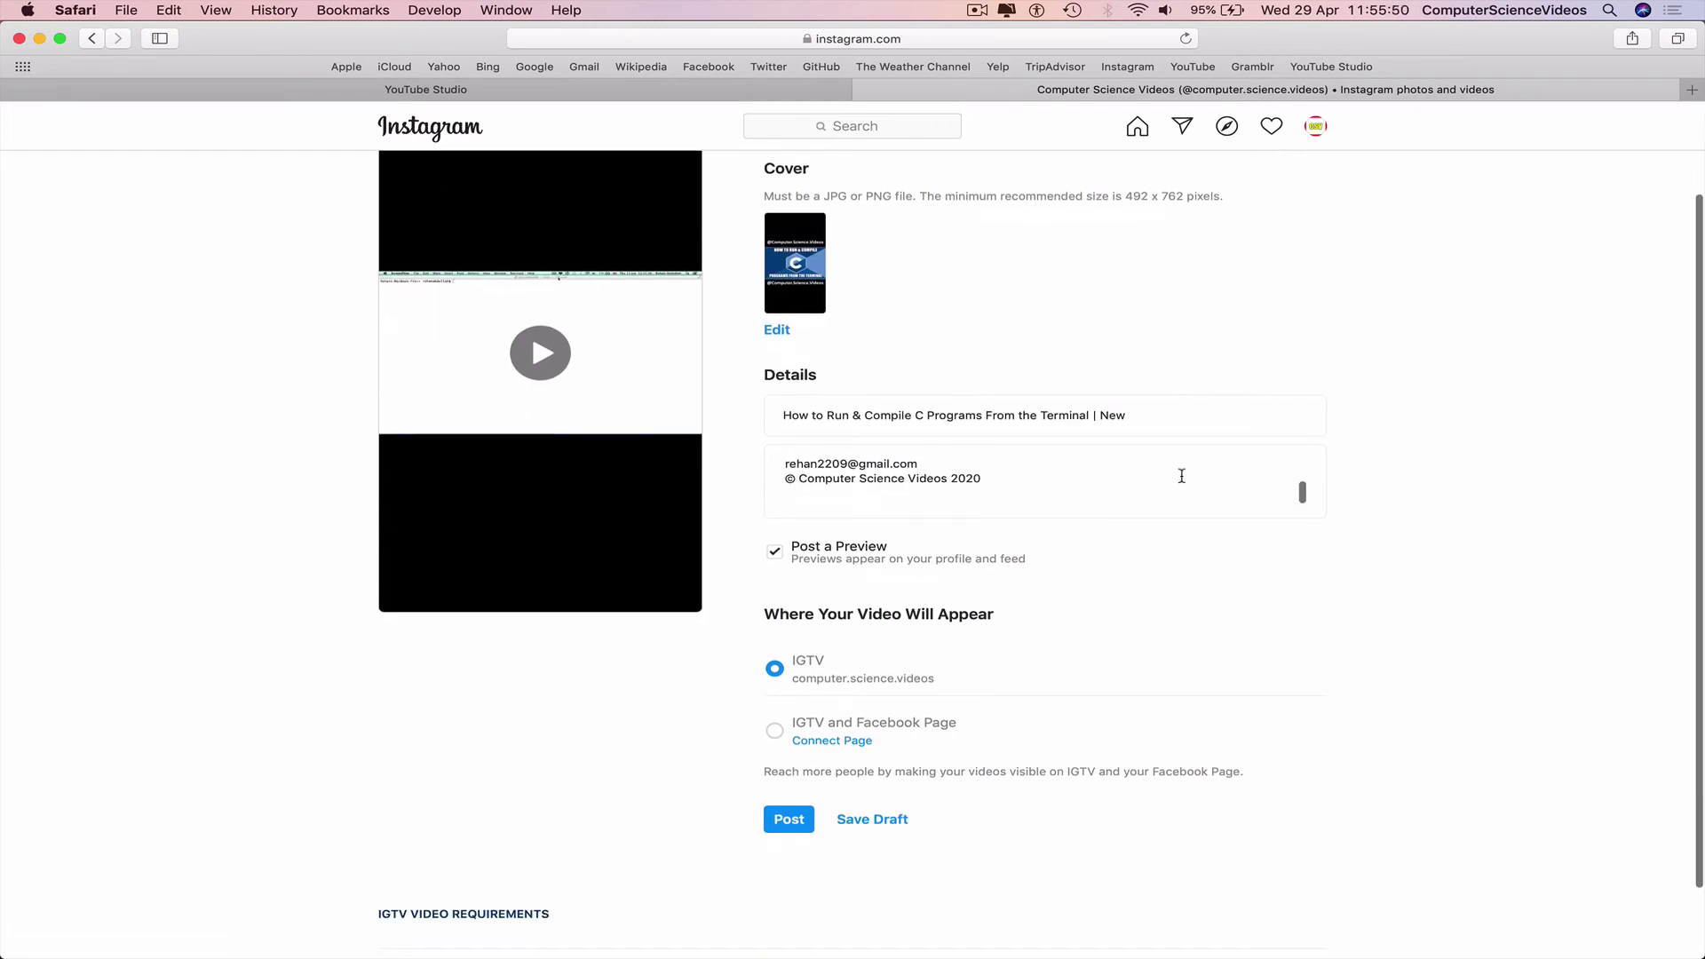
pyautogui.scroll(4, 1181, 477)
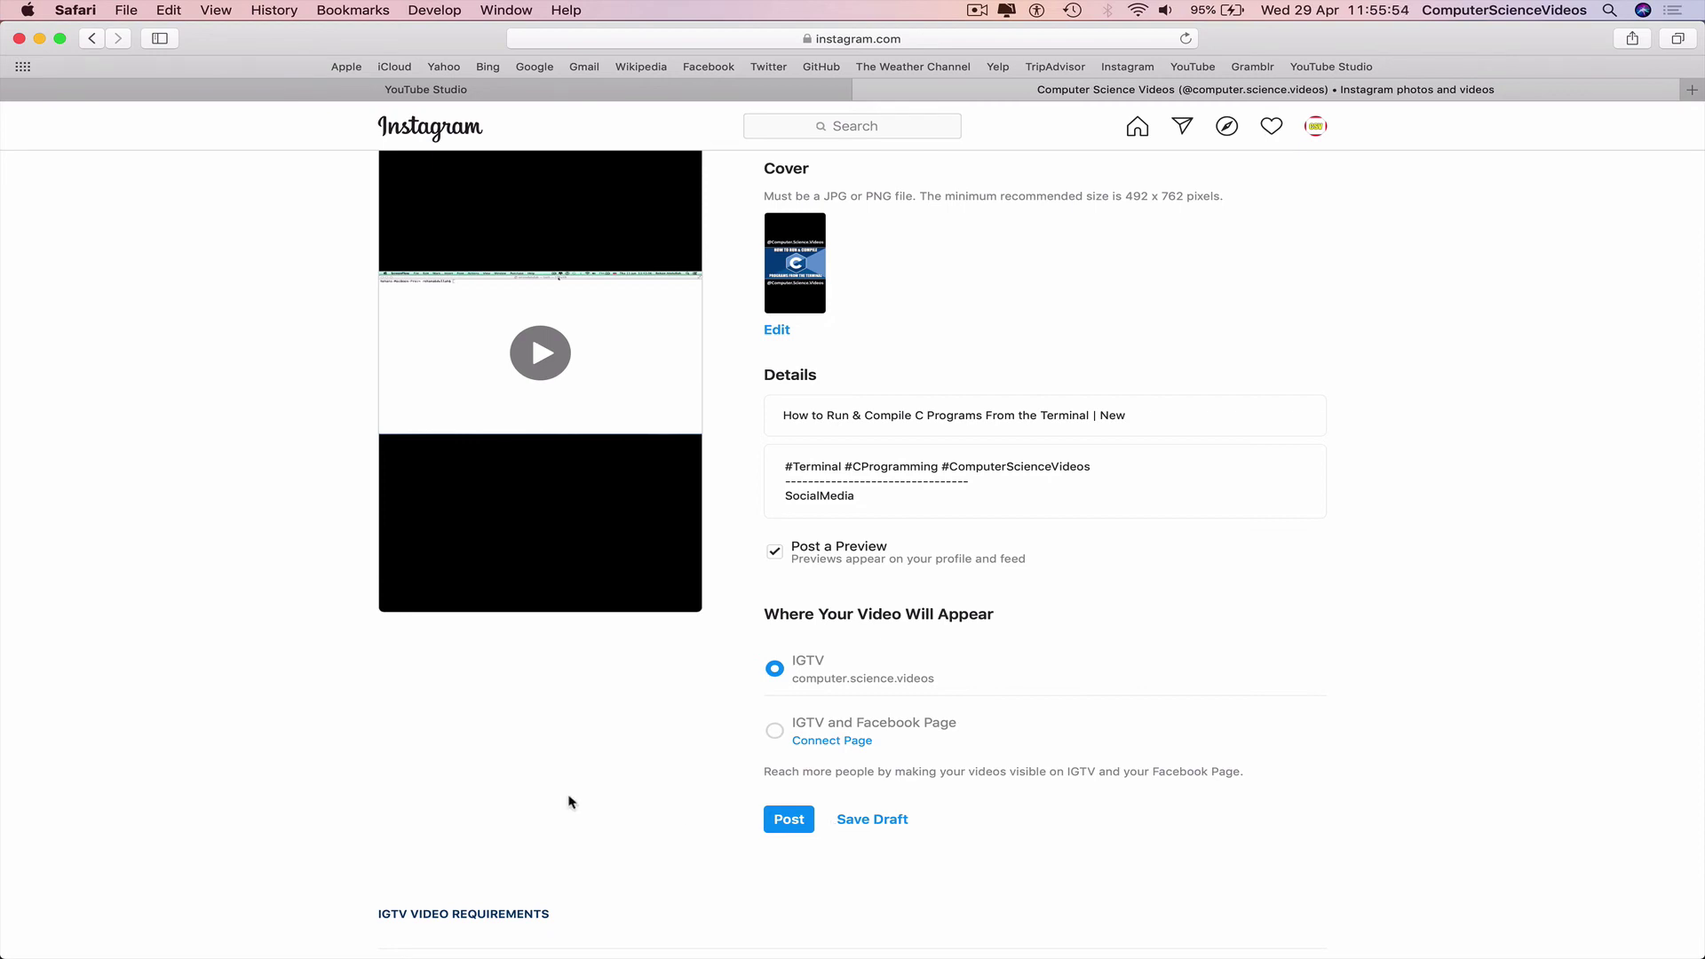
pyautogui.scroll(3, 569, 802)
# - Publish the C-programs IGTV video, confirm it heads the refreshed posts grid, and quit Safari
pyautogui.click(787, 928)
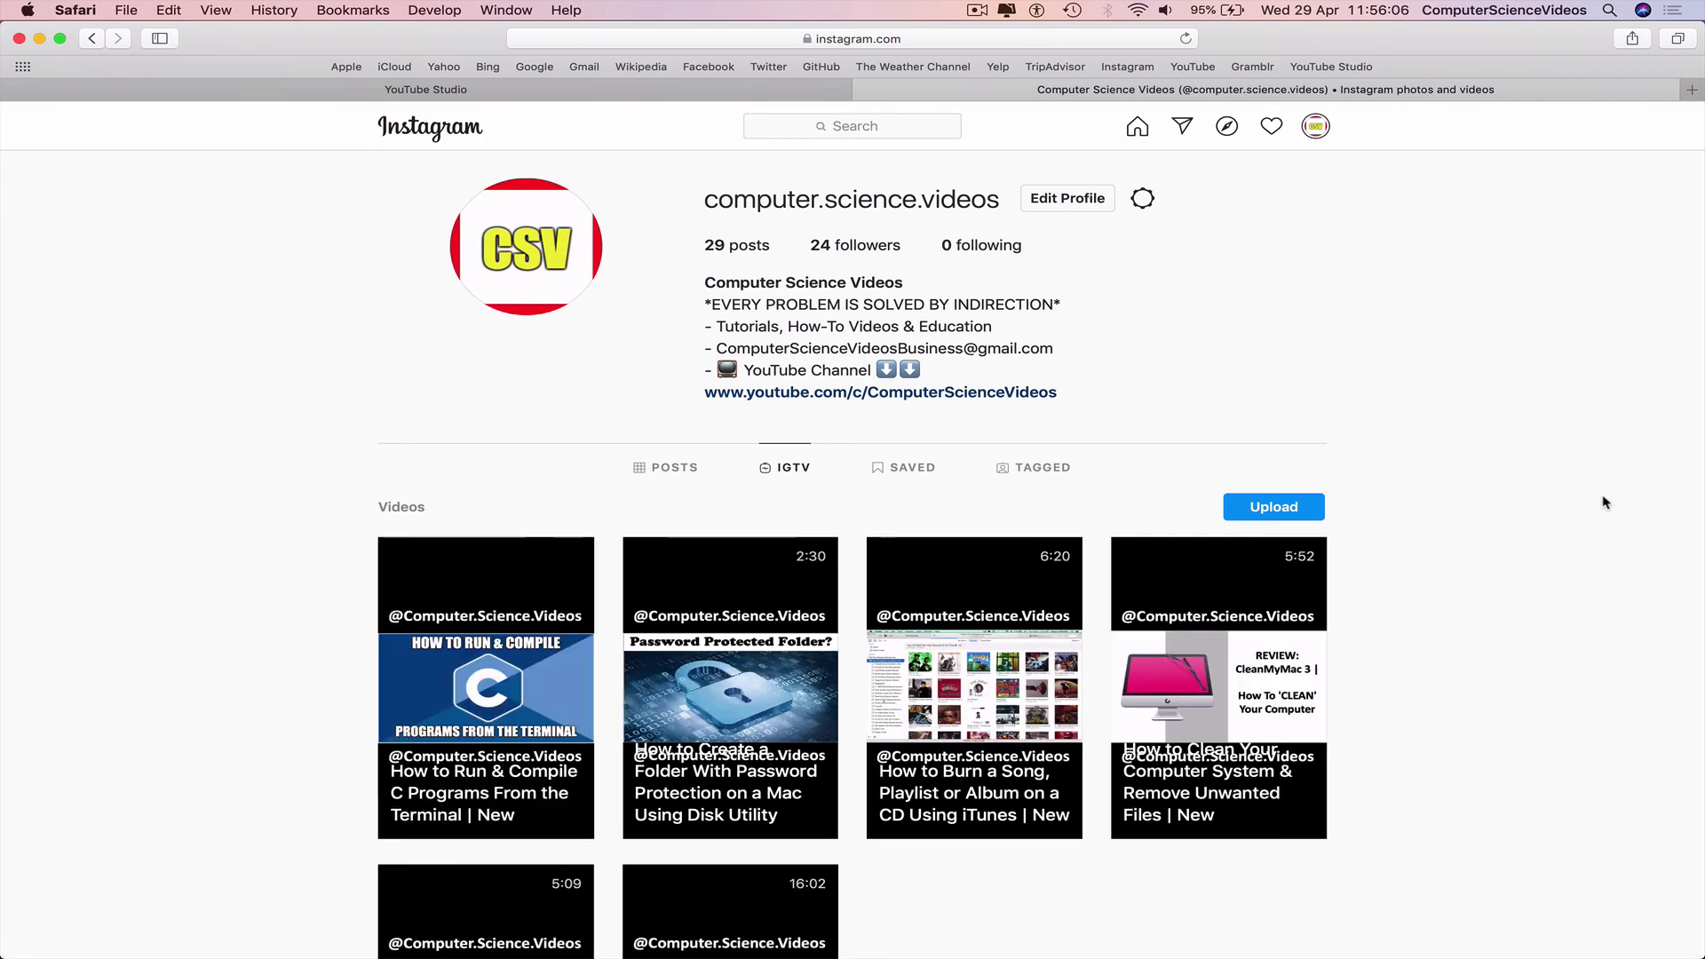
pyautogui.press('super+r')
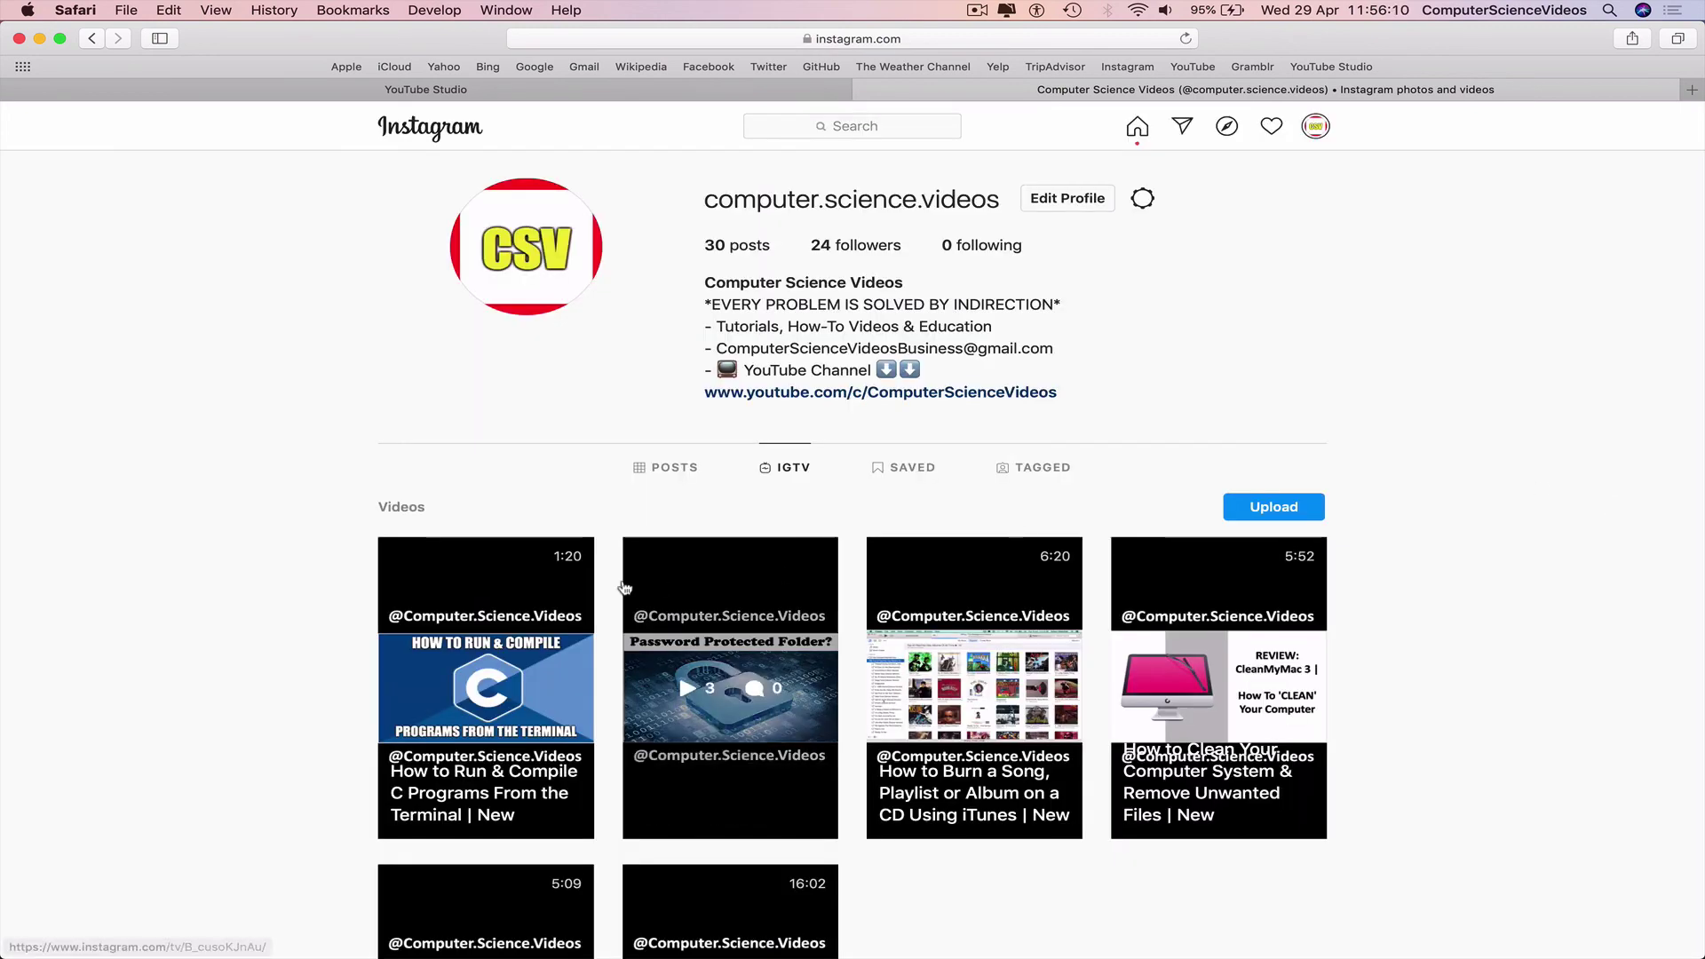
pyautogui.click(671, 467)
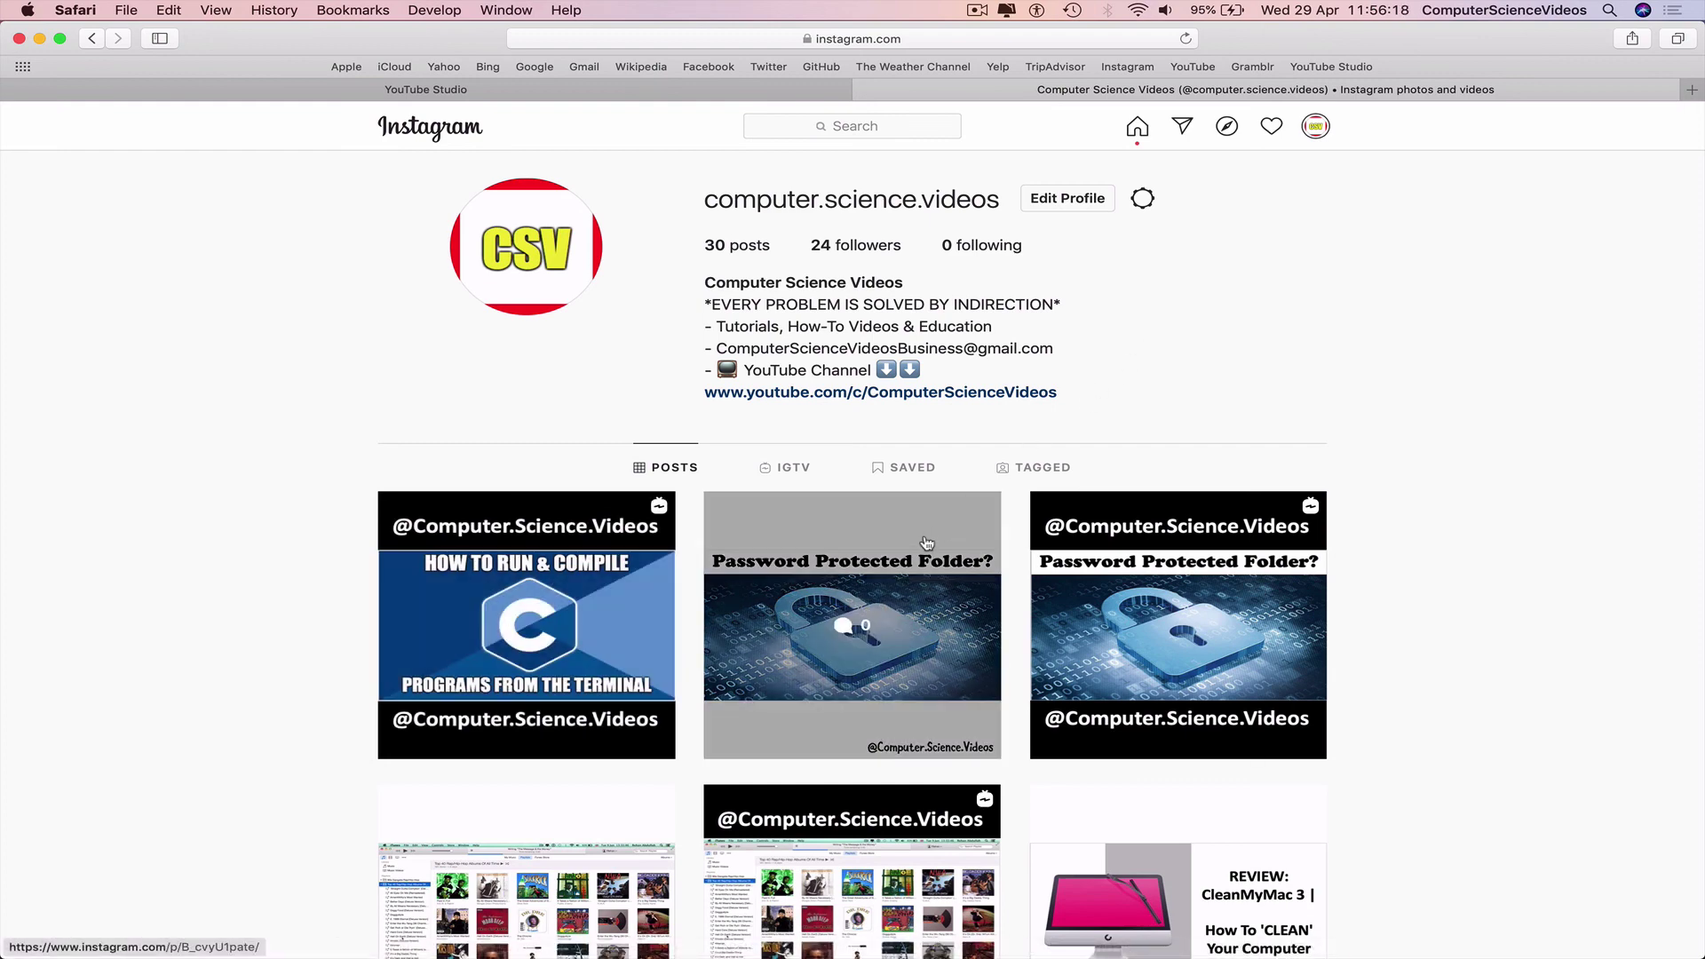
pyautogui.click(75, 10)
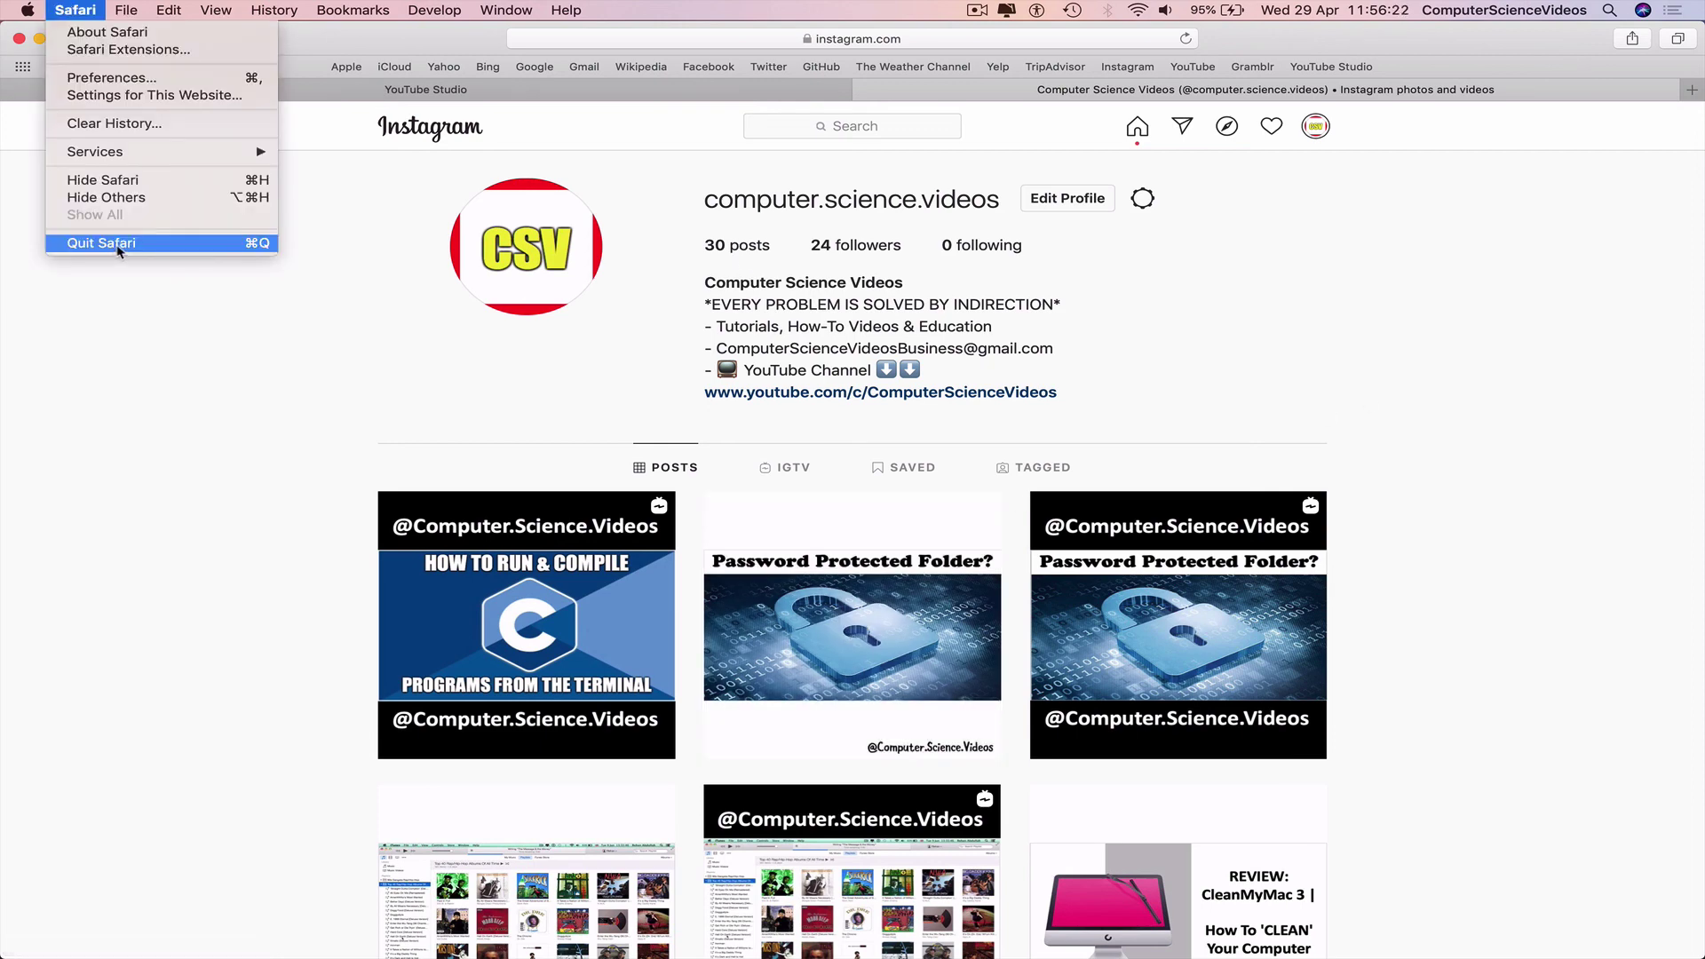
pyautogui.click(118, 252)
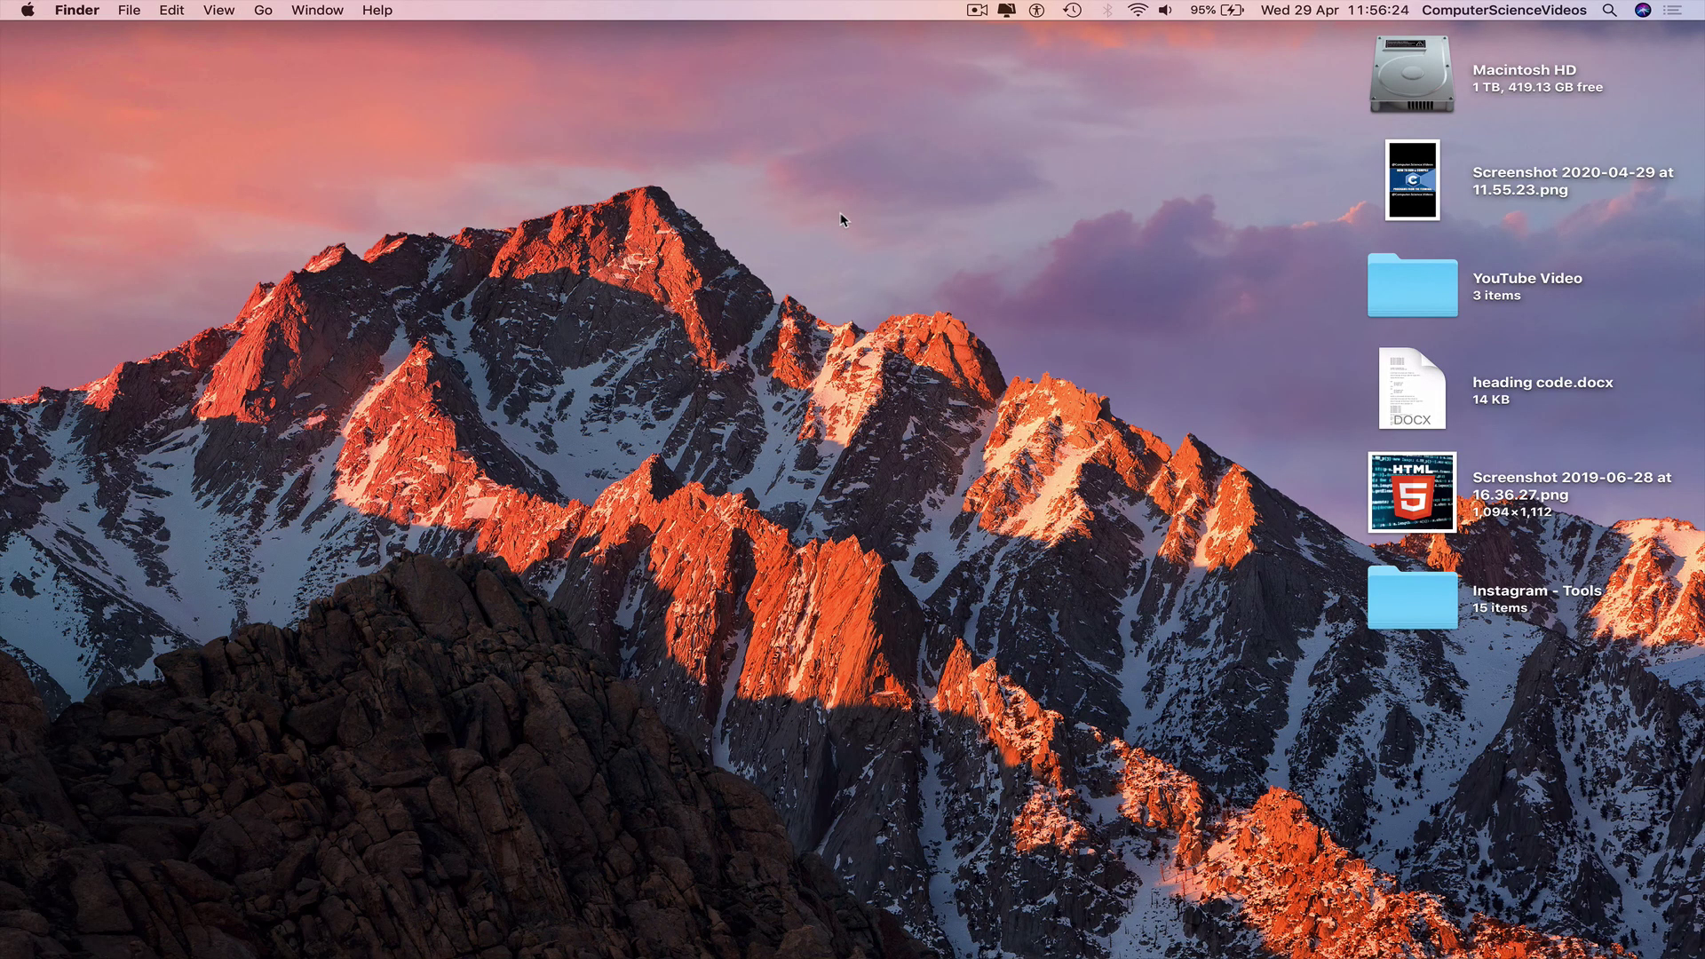